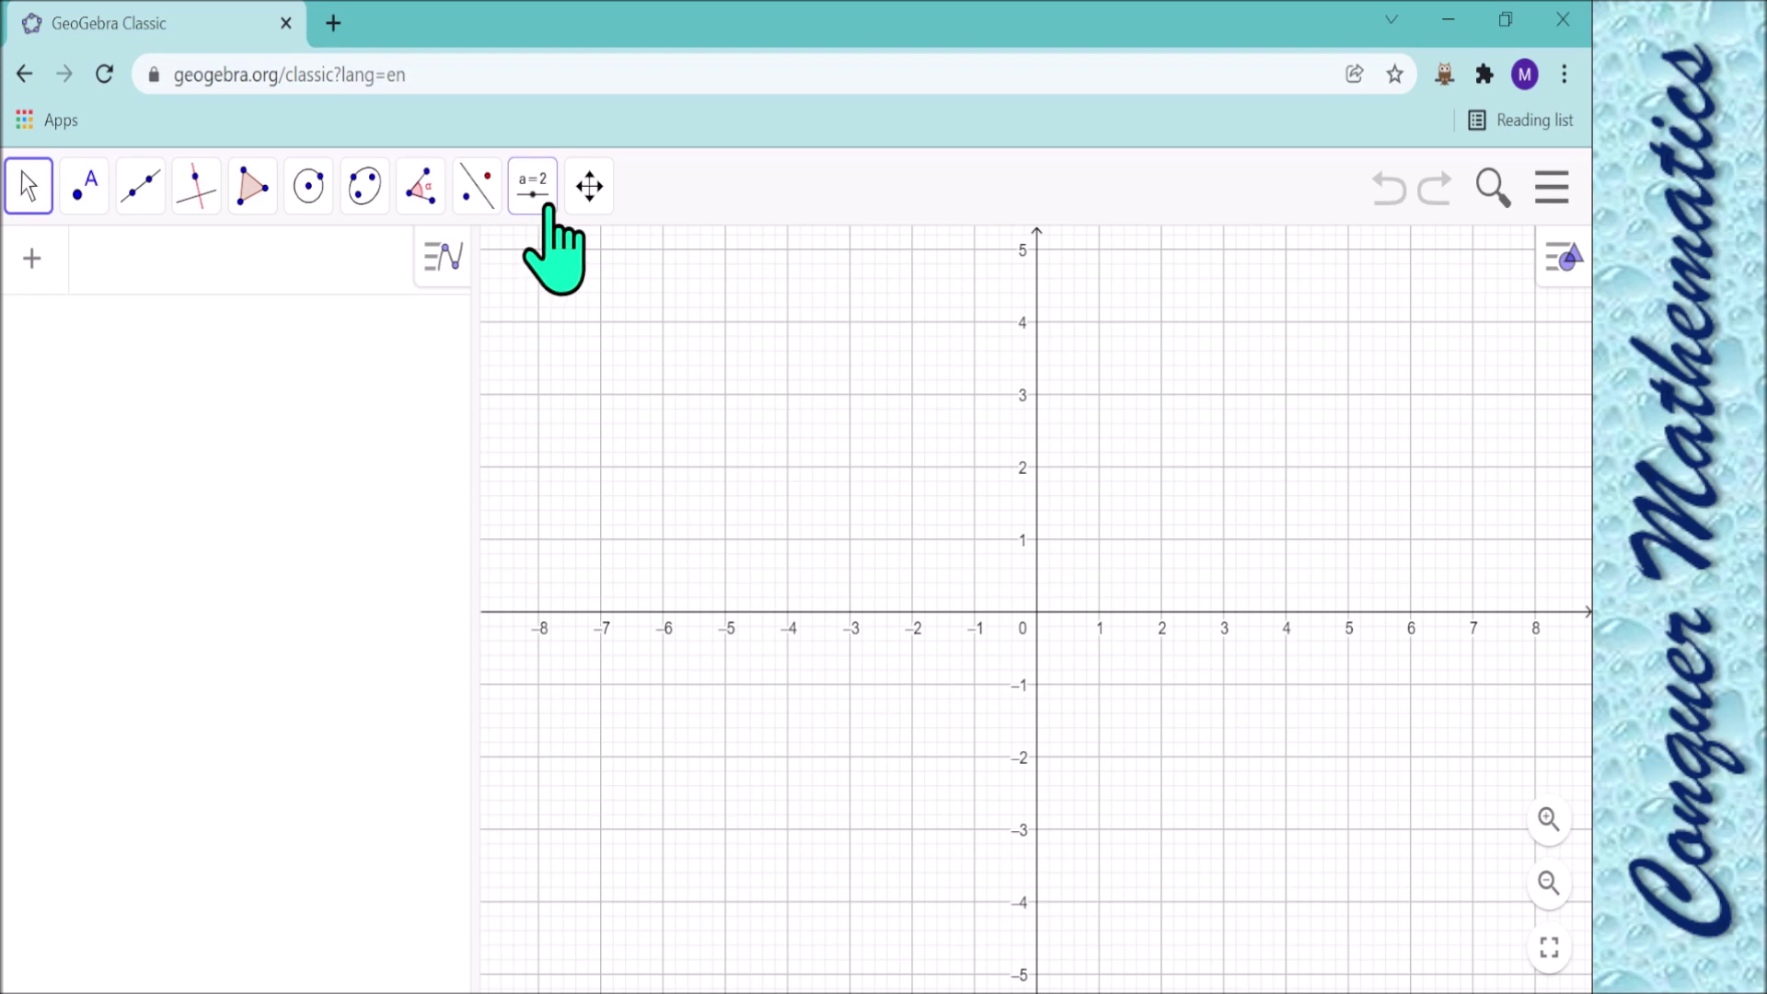
Enter the line equation y = ax + b, creating sliders for the parameters a and b.
{"action": "left_click", "coordinate": [549, 208]}
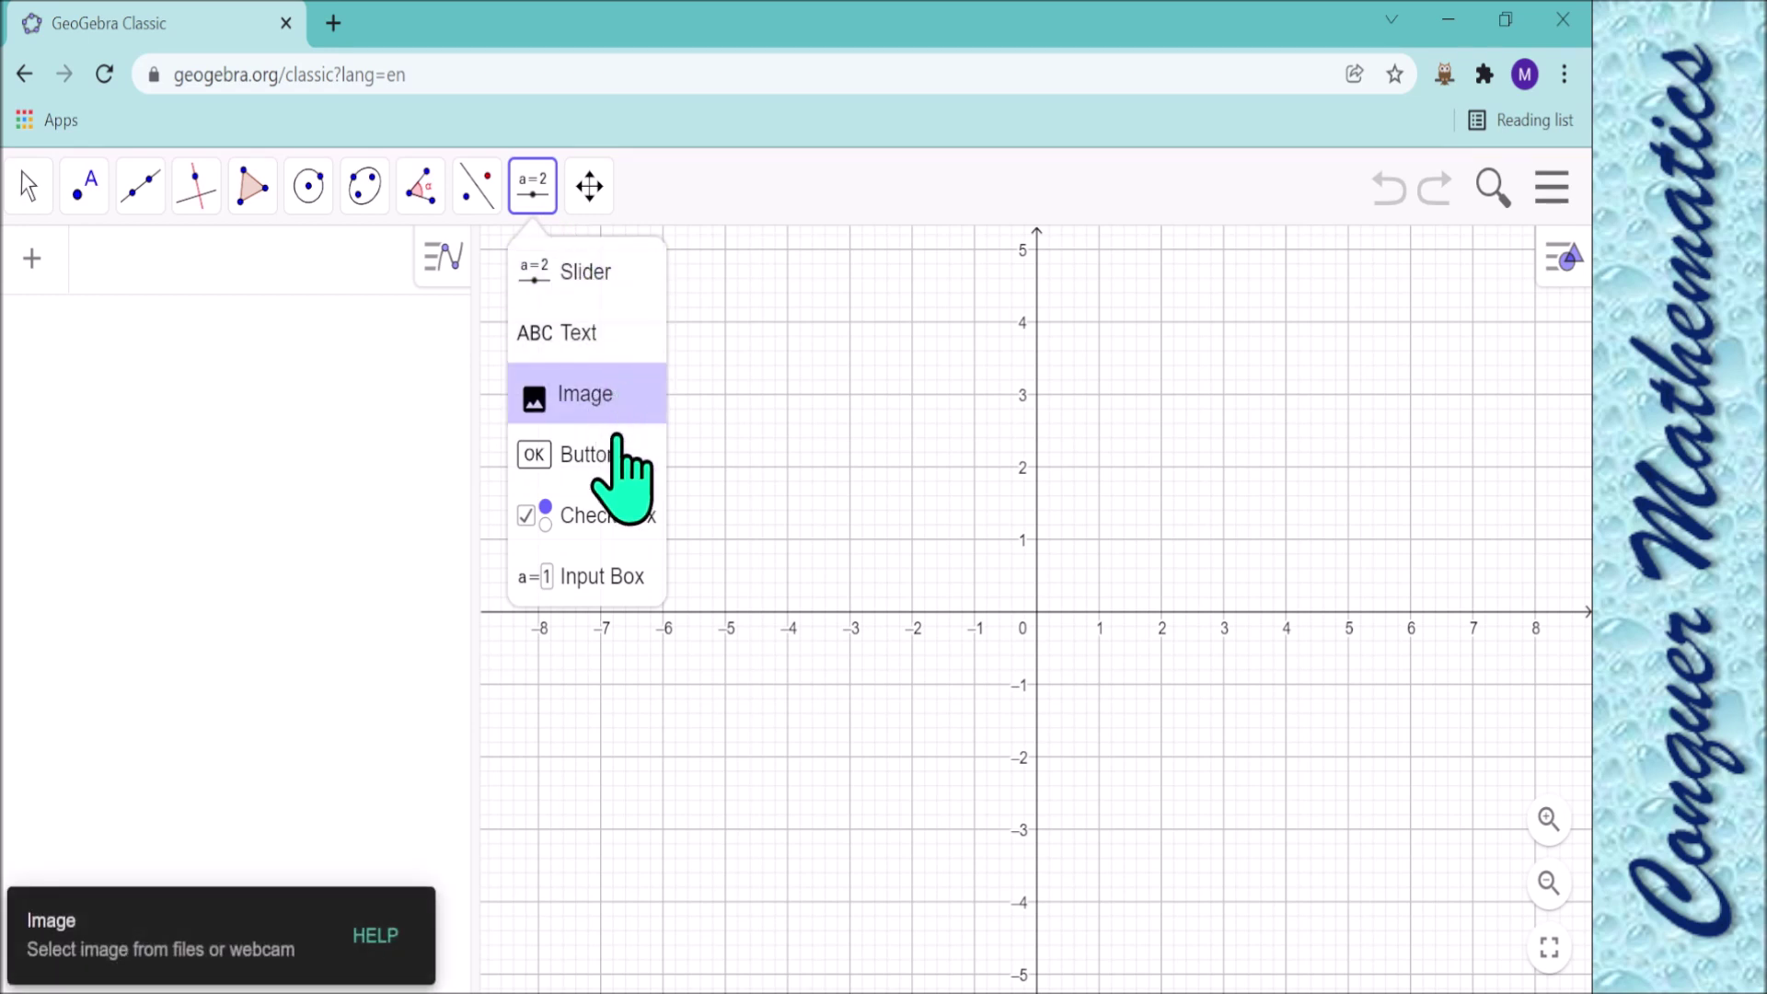
{"action": "left_click", "coordinate": [607, 276]}
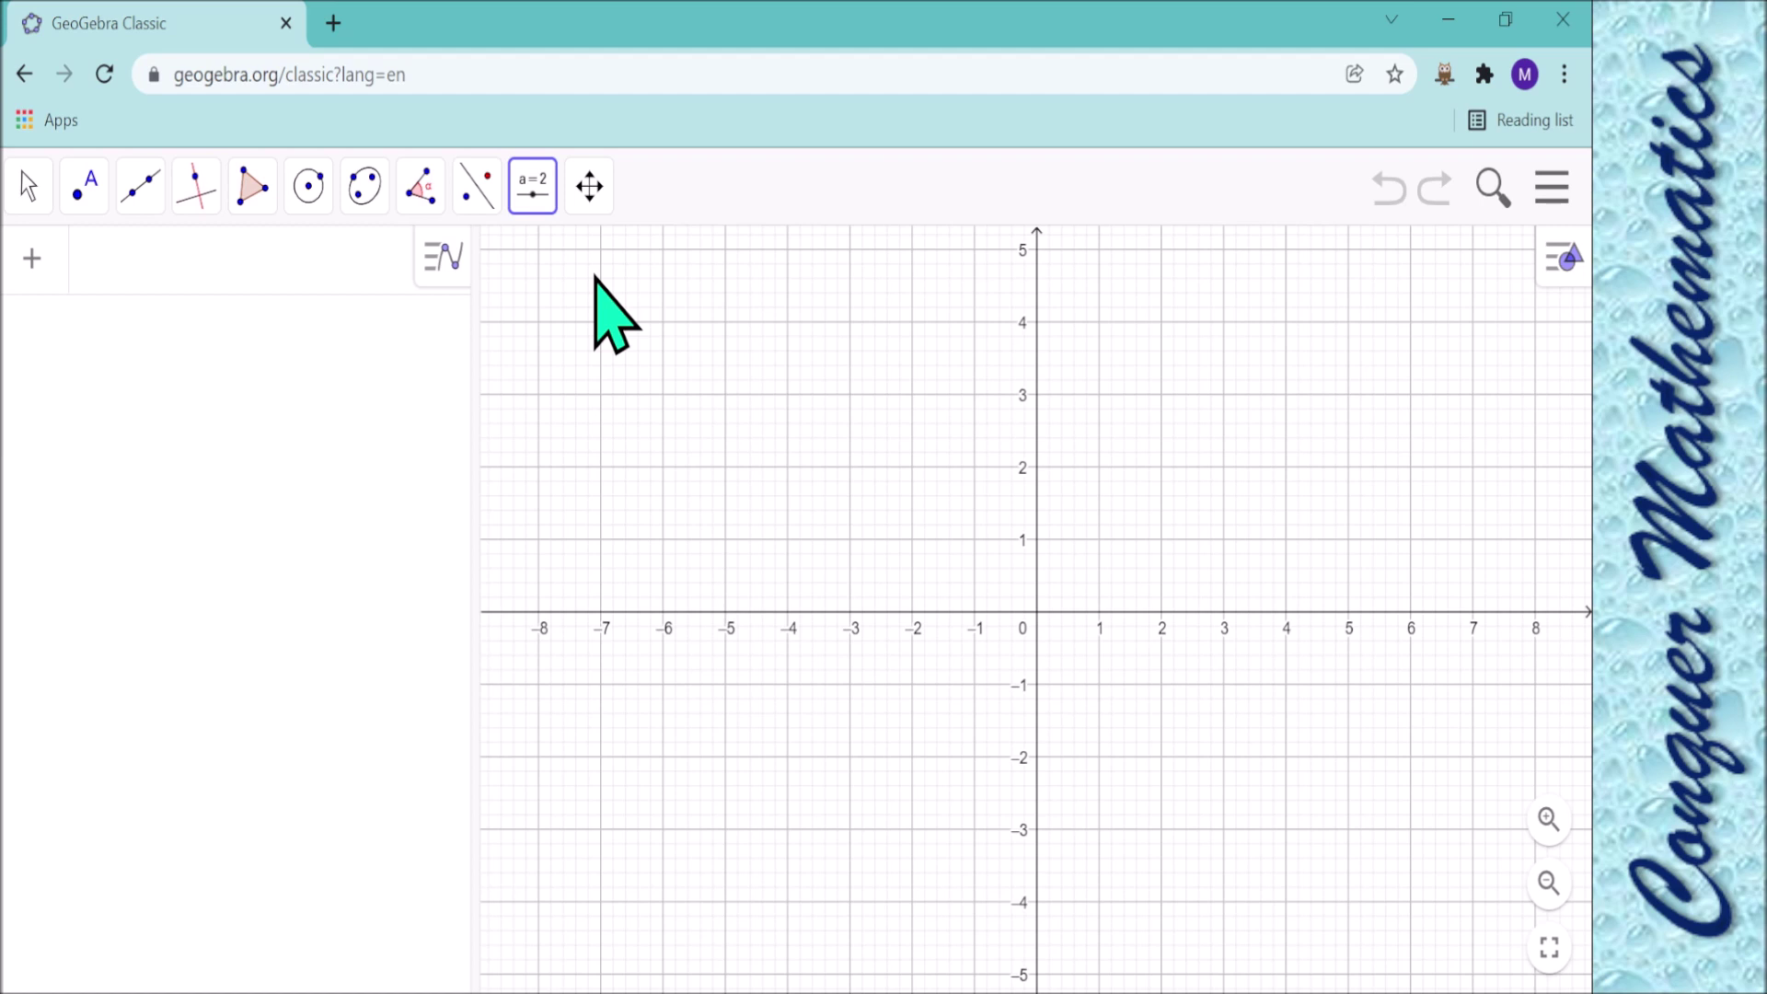
{"action": "left_click", "coordinate": [115, 265]}
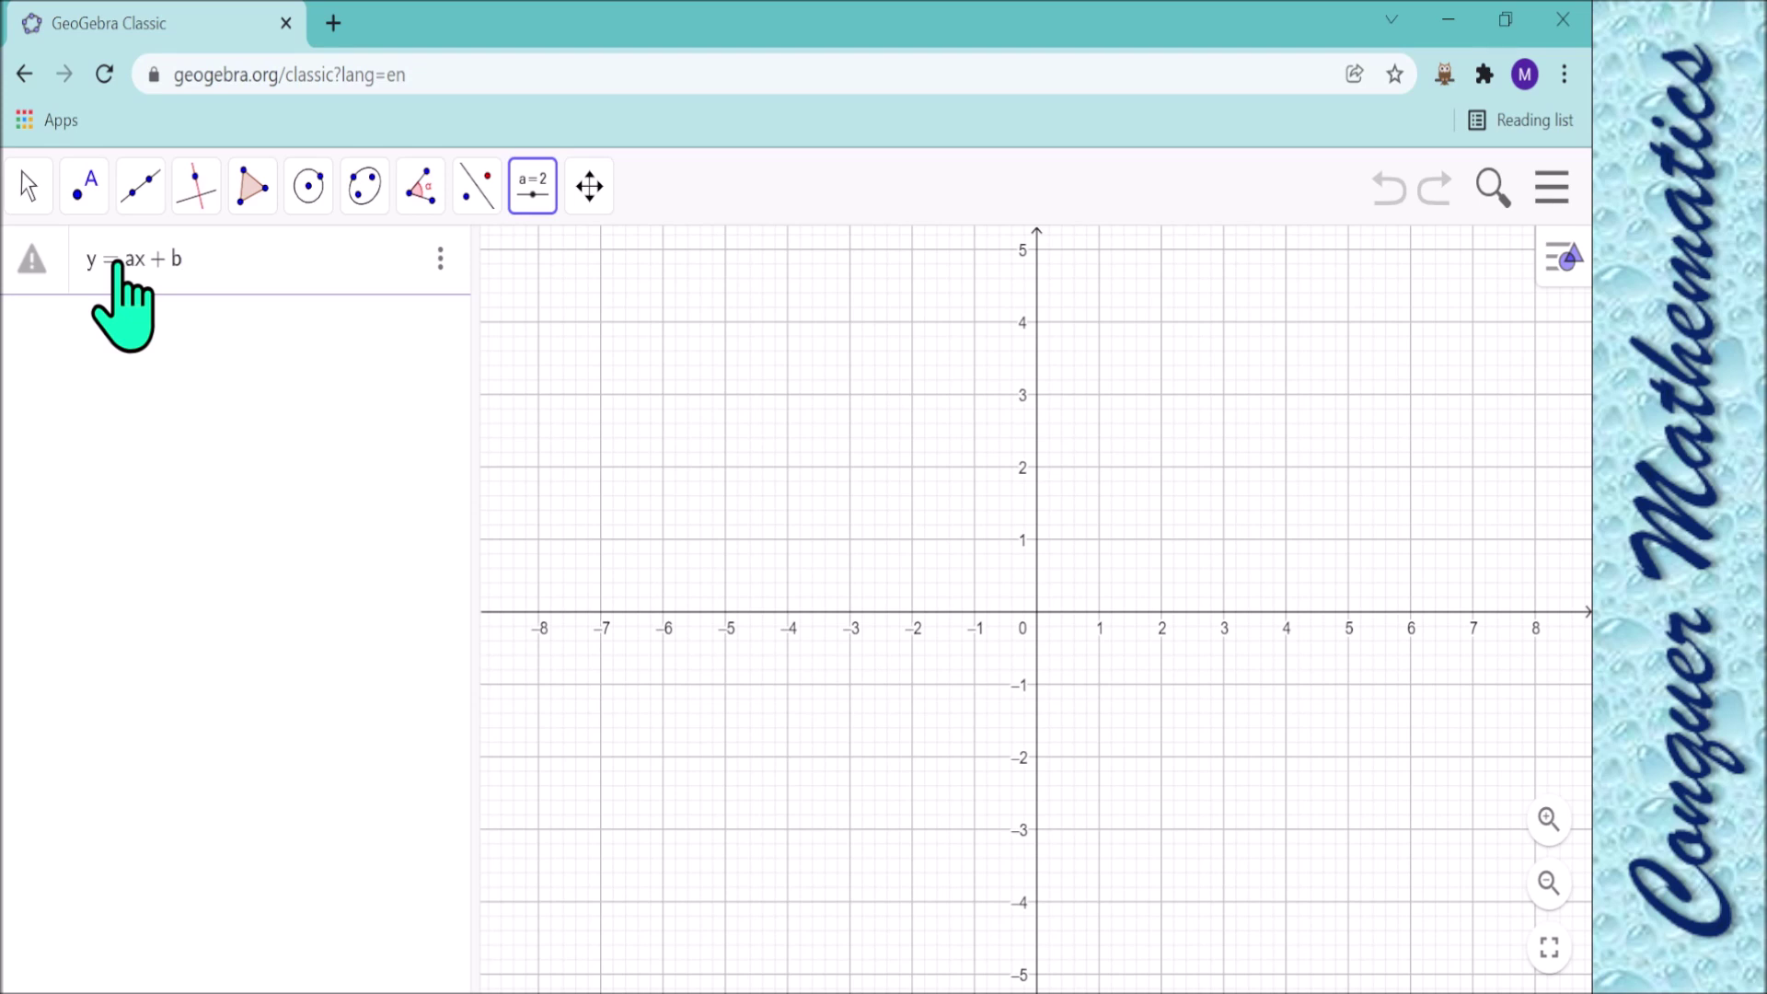
{"action": "key", "text": "Return"}
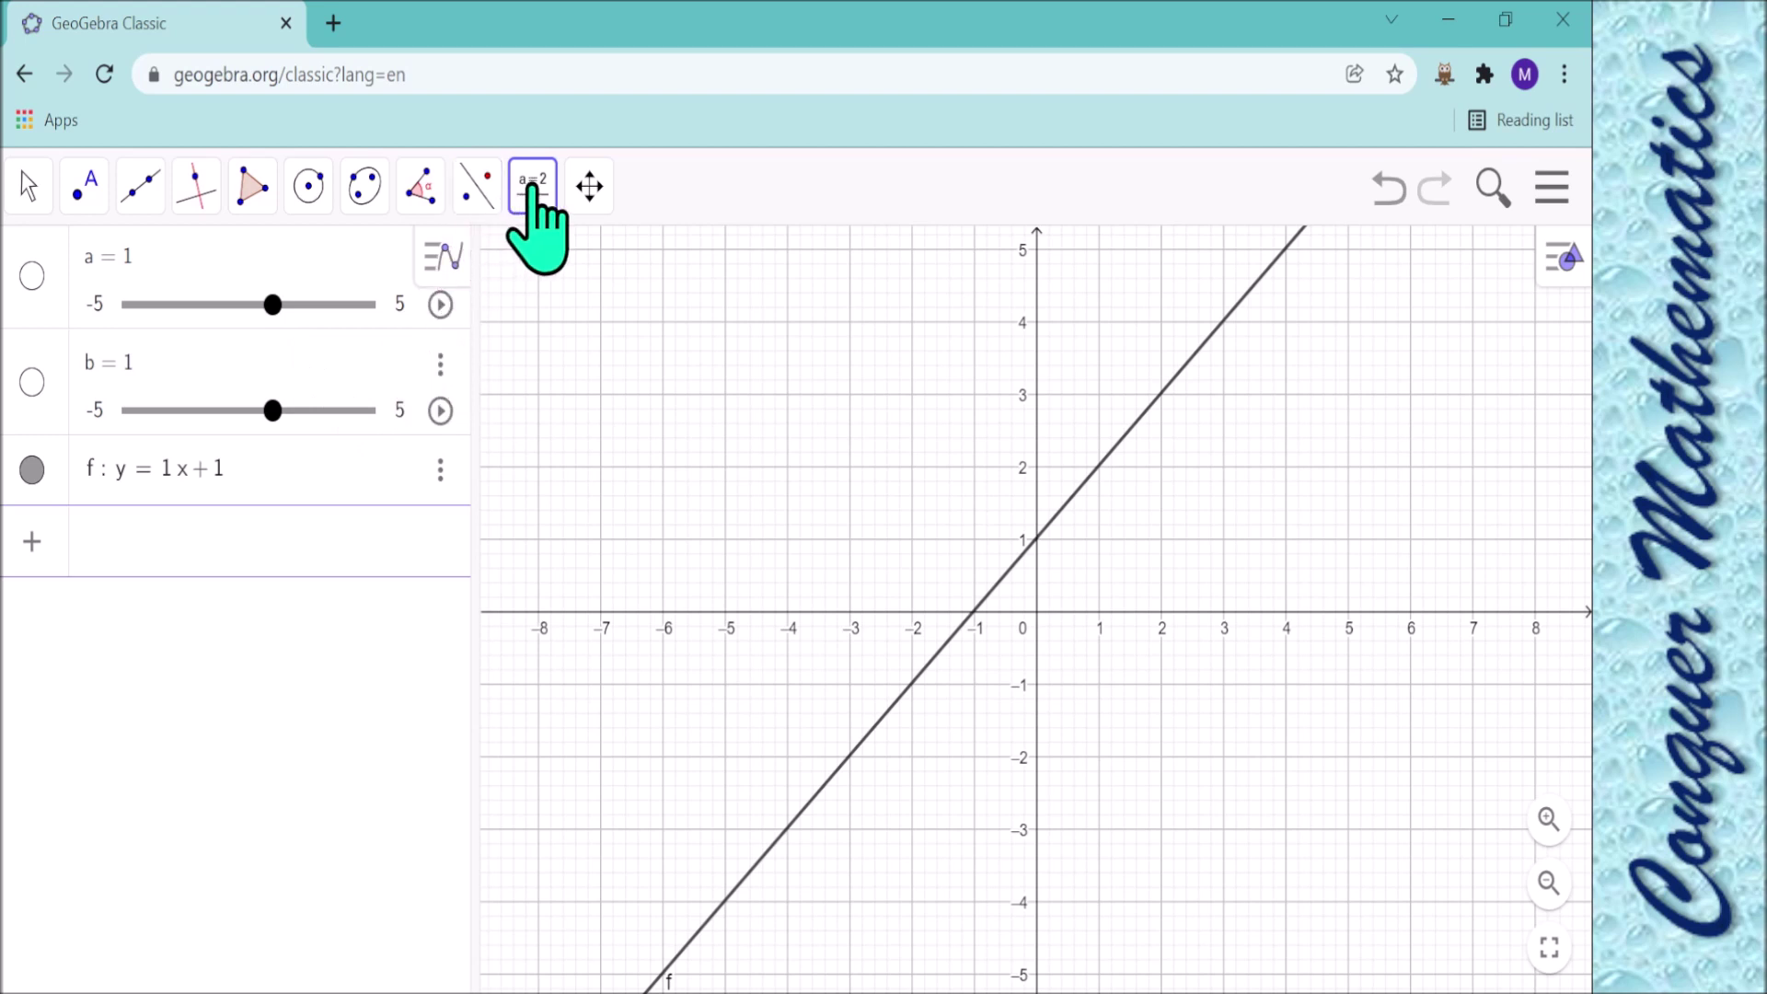
Use the Slider tool to place a number slider c = 1 on the graph above the negative x-axis, with interval -5 to 5.
{"action": "left_click", "coordinate": [528, 187]}
{"action": "left_click", "coordinate": [587, 276]}
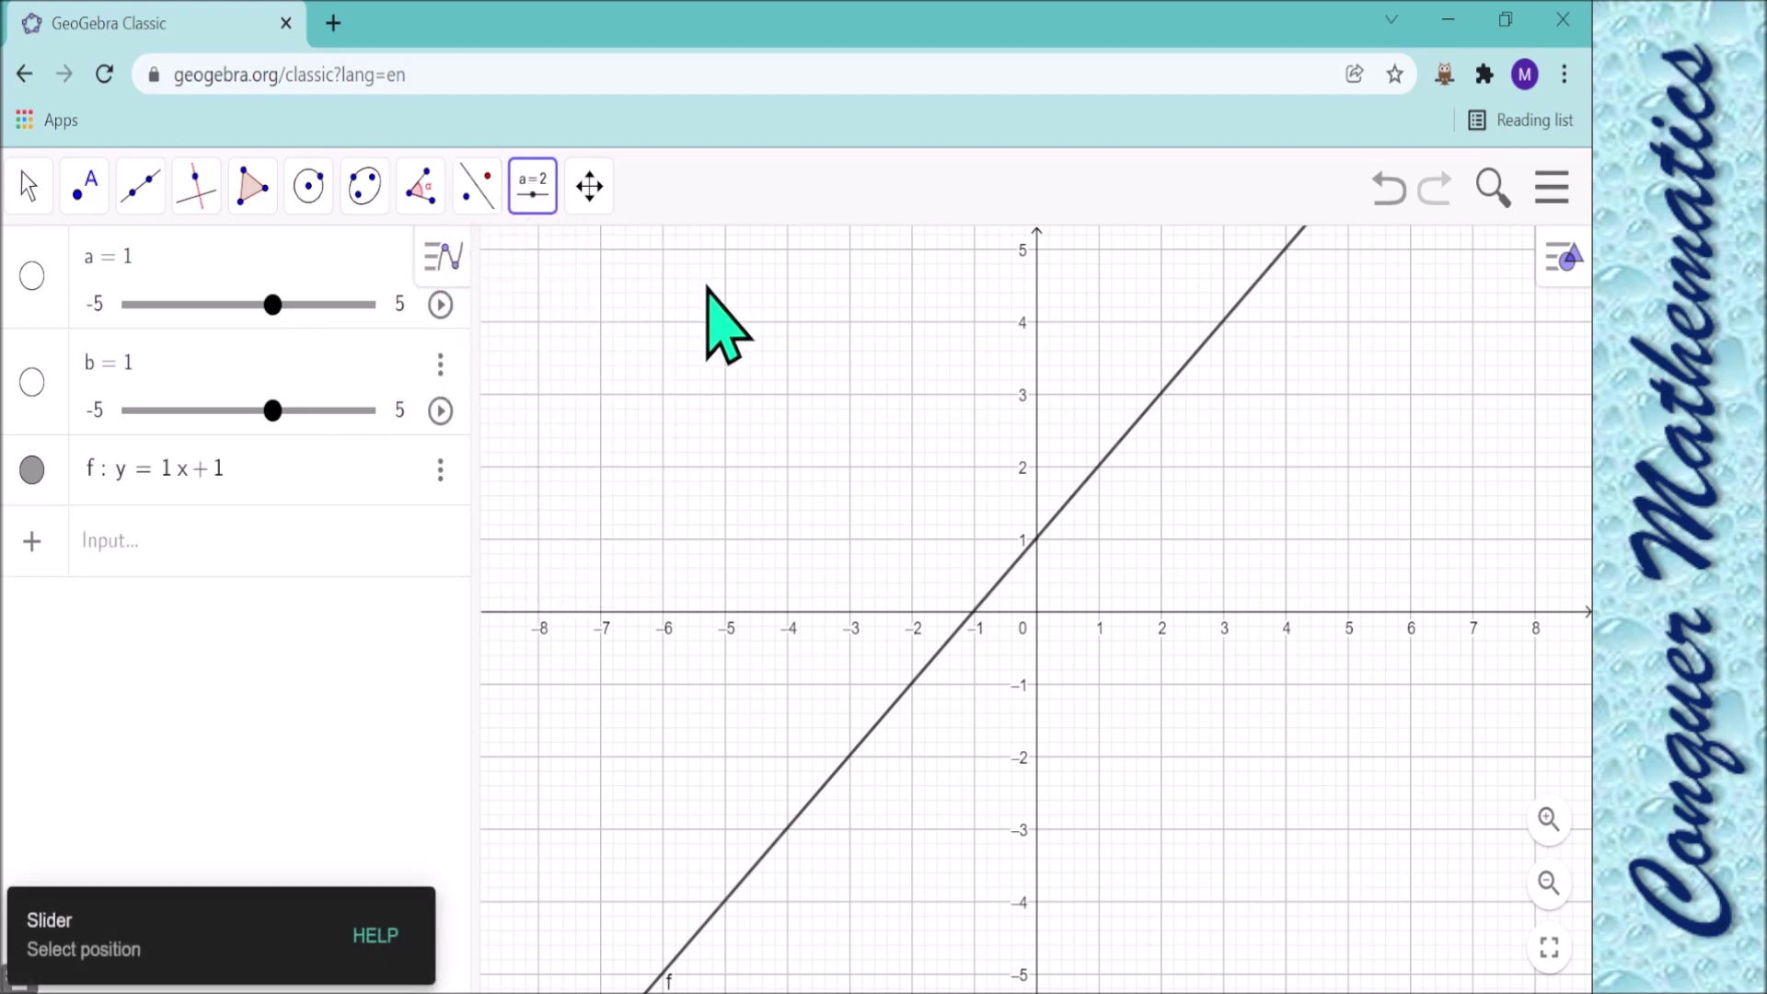
{"action": "left_click", "coordinate": [643, 287]}
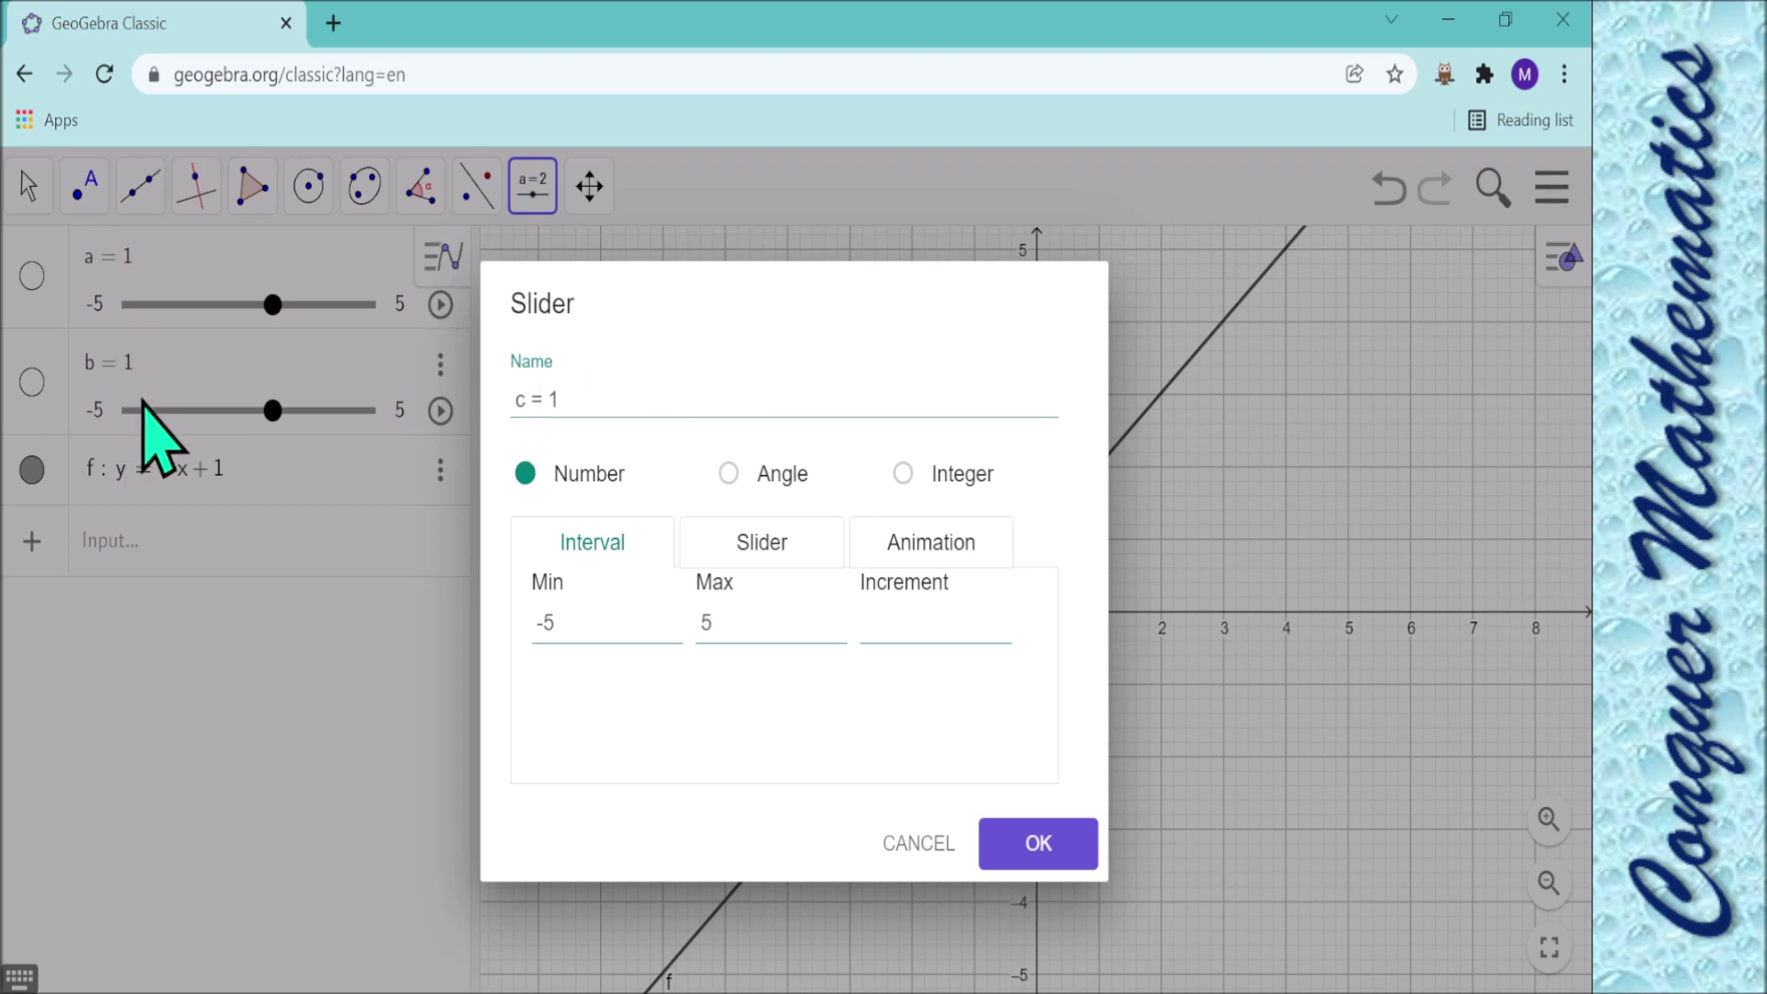
{"action": "left_click", "coordinate": [554, 405]}
{"action": "key", "text": "BackSpace"}
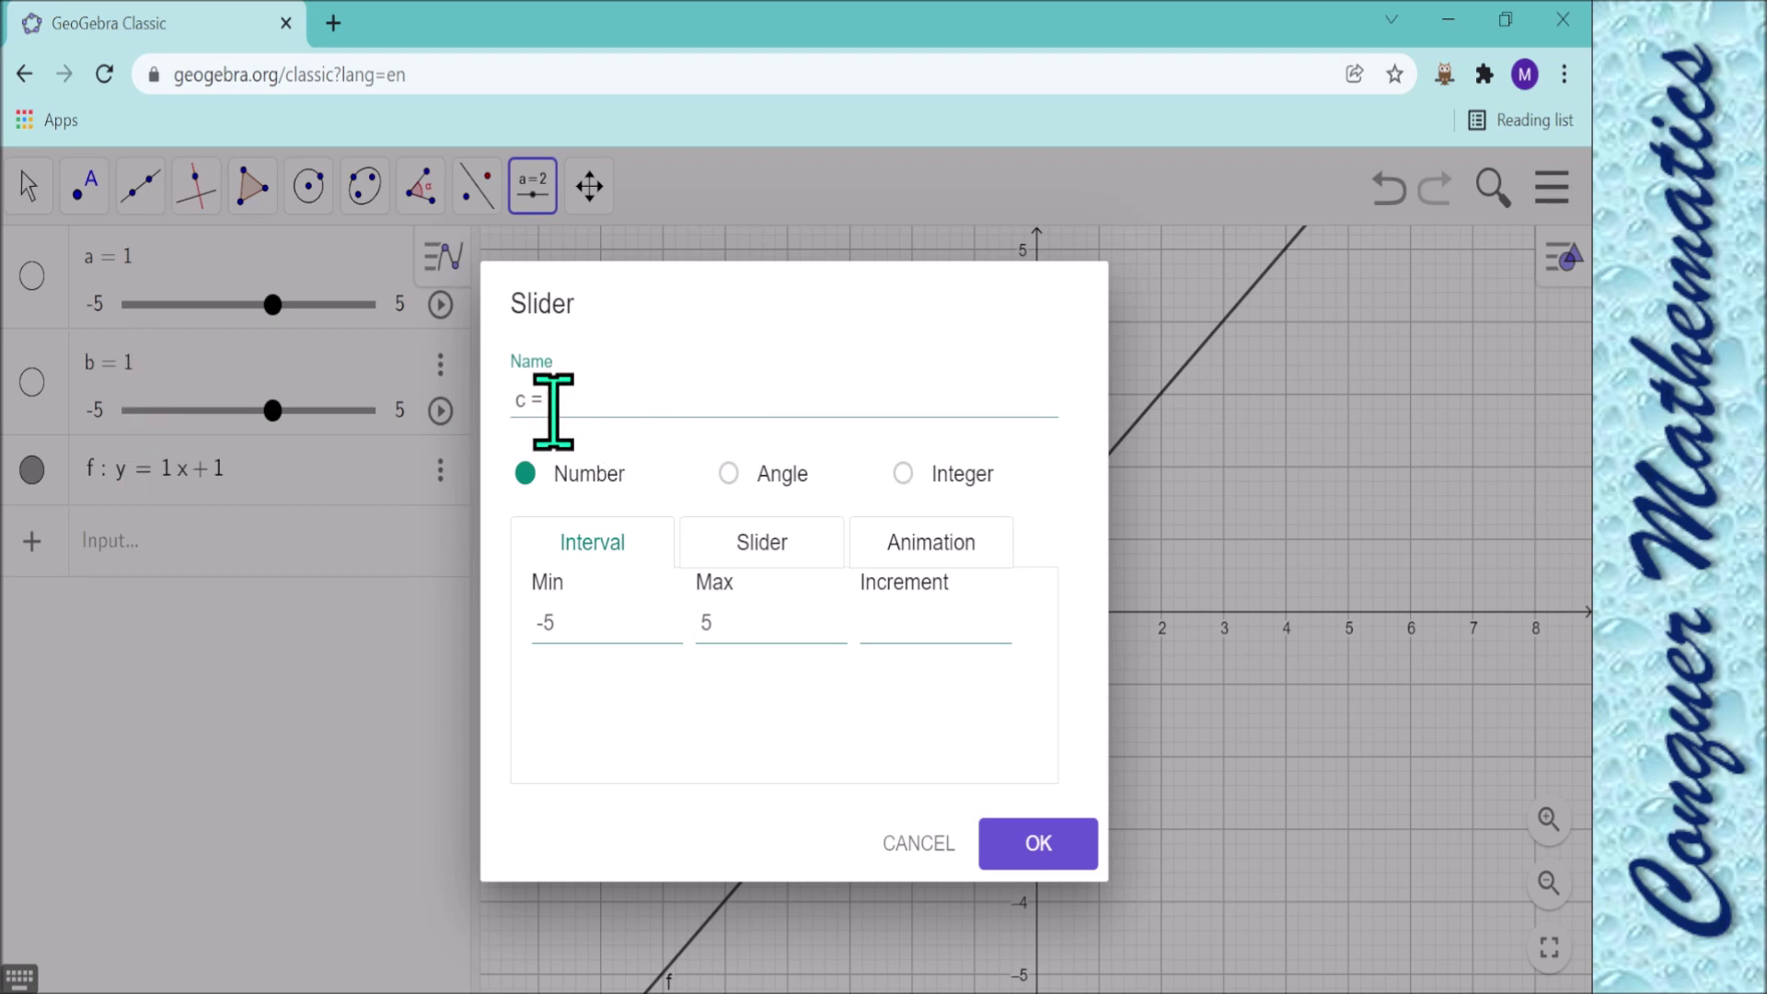
{"action": "type", "text": "1"}
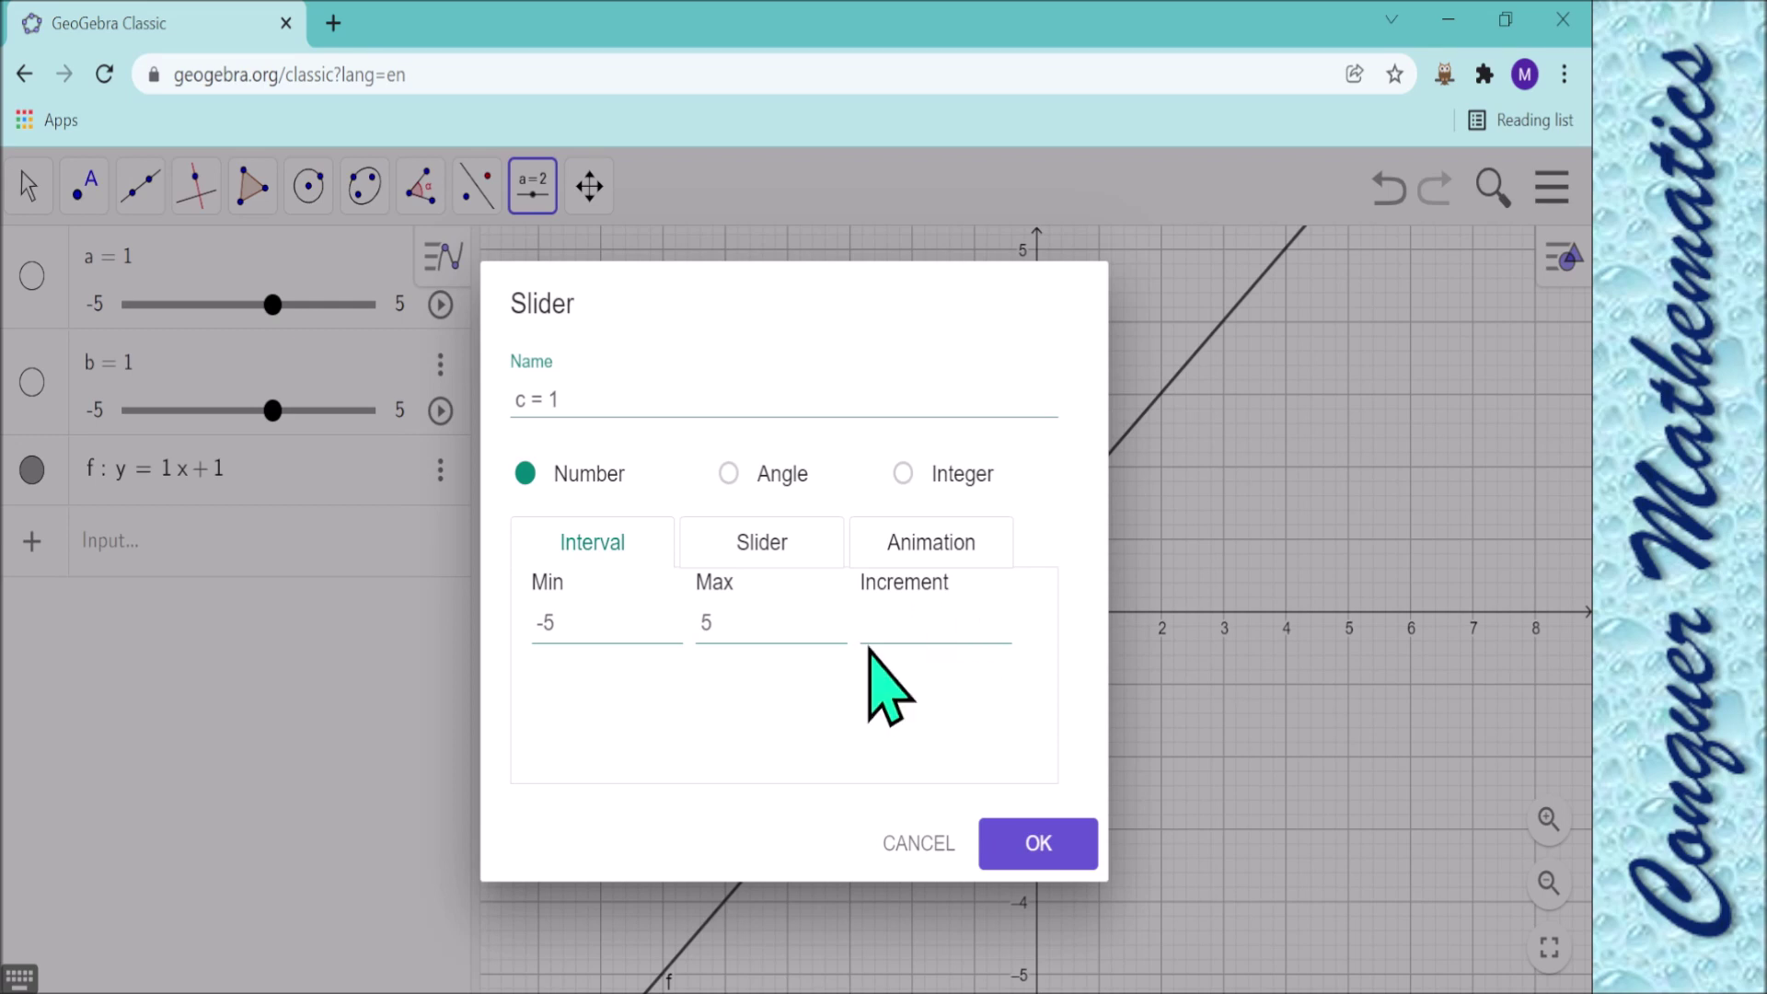
{"action": "left_click", "coordinate": [907, 632]}
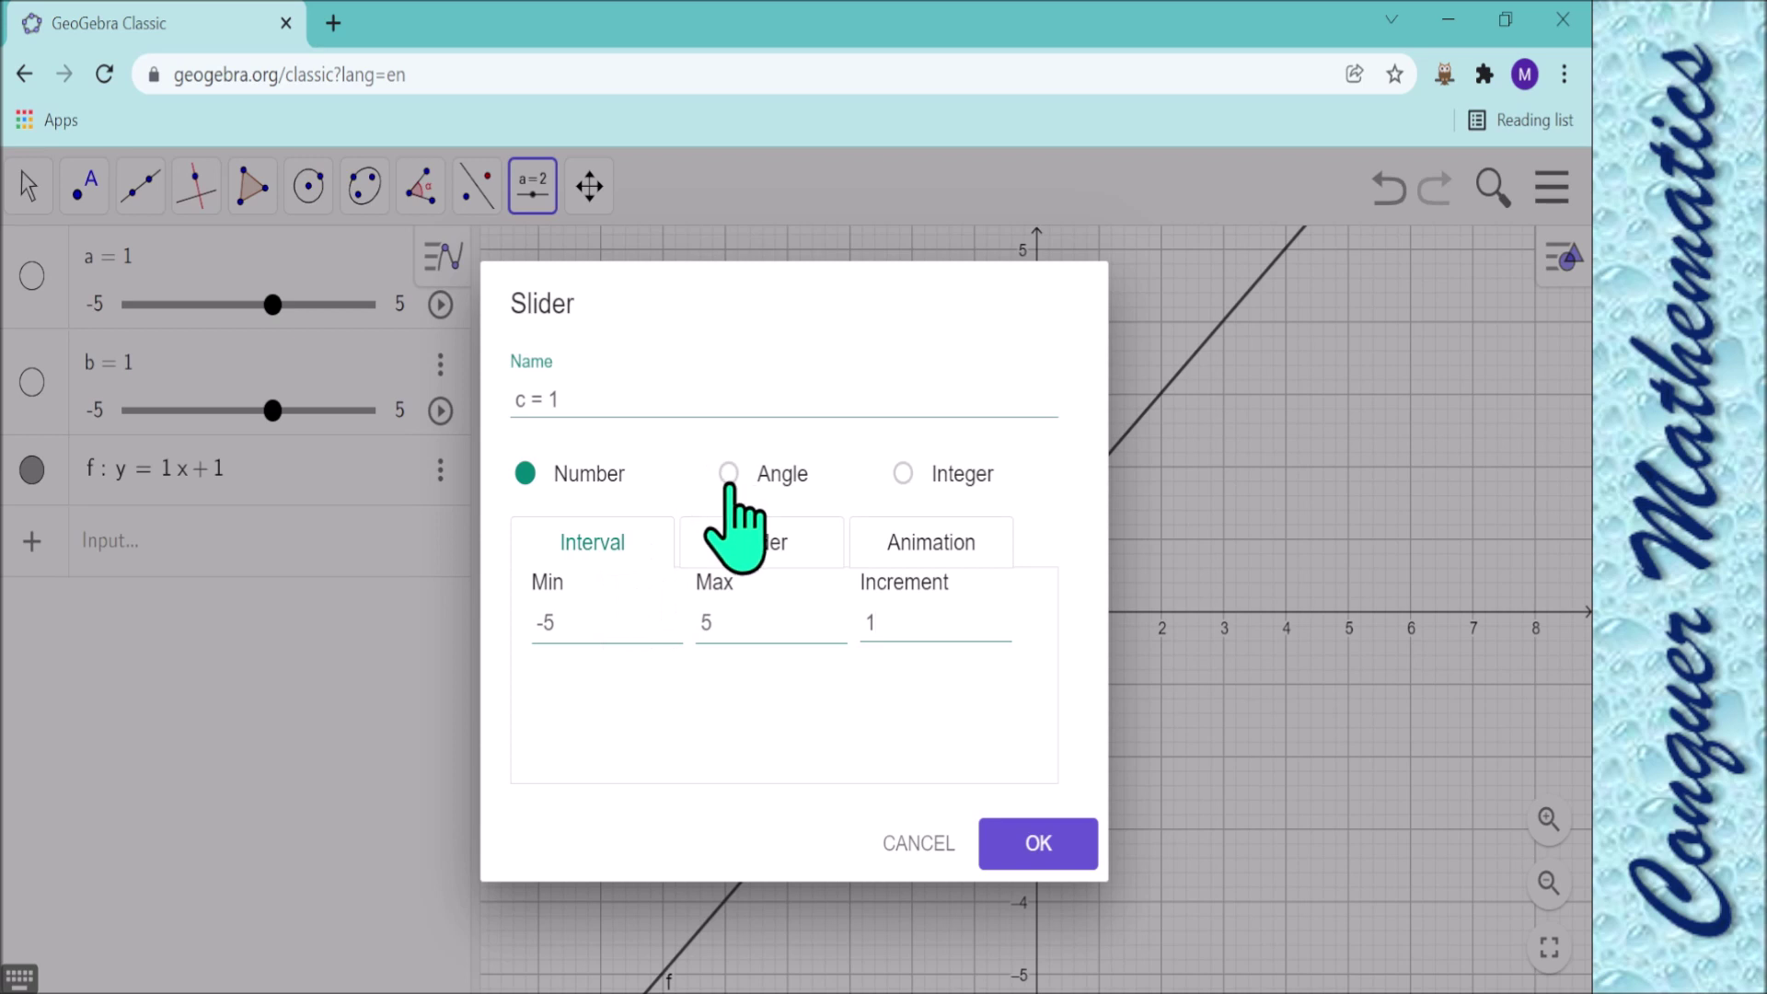
{"action": "left_click", "coordinate": [728, 473]}
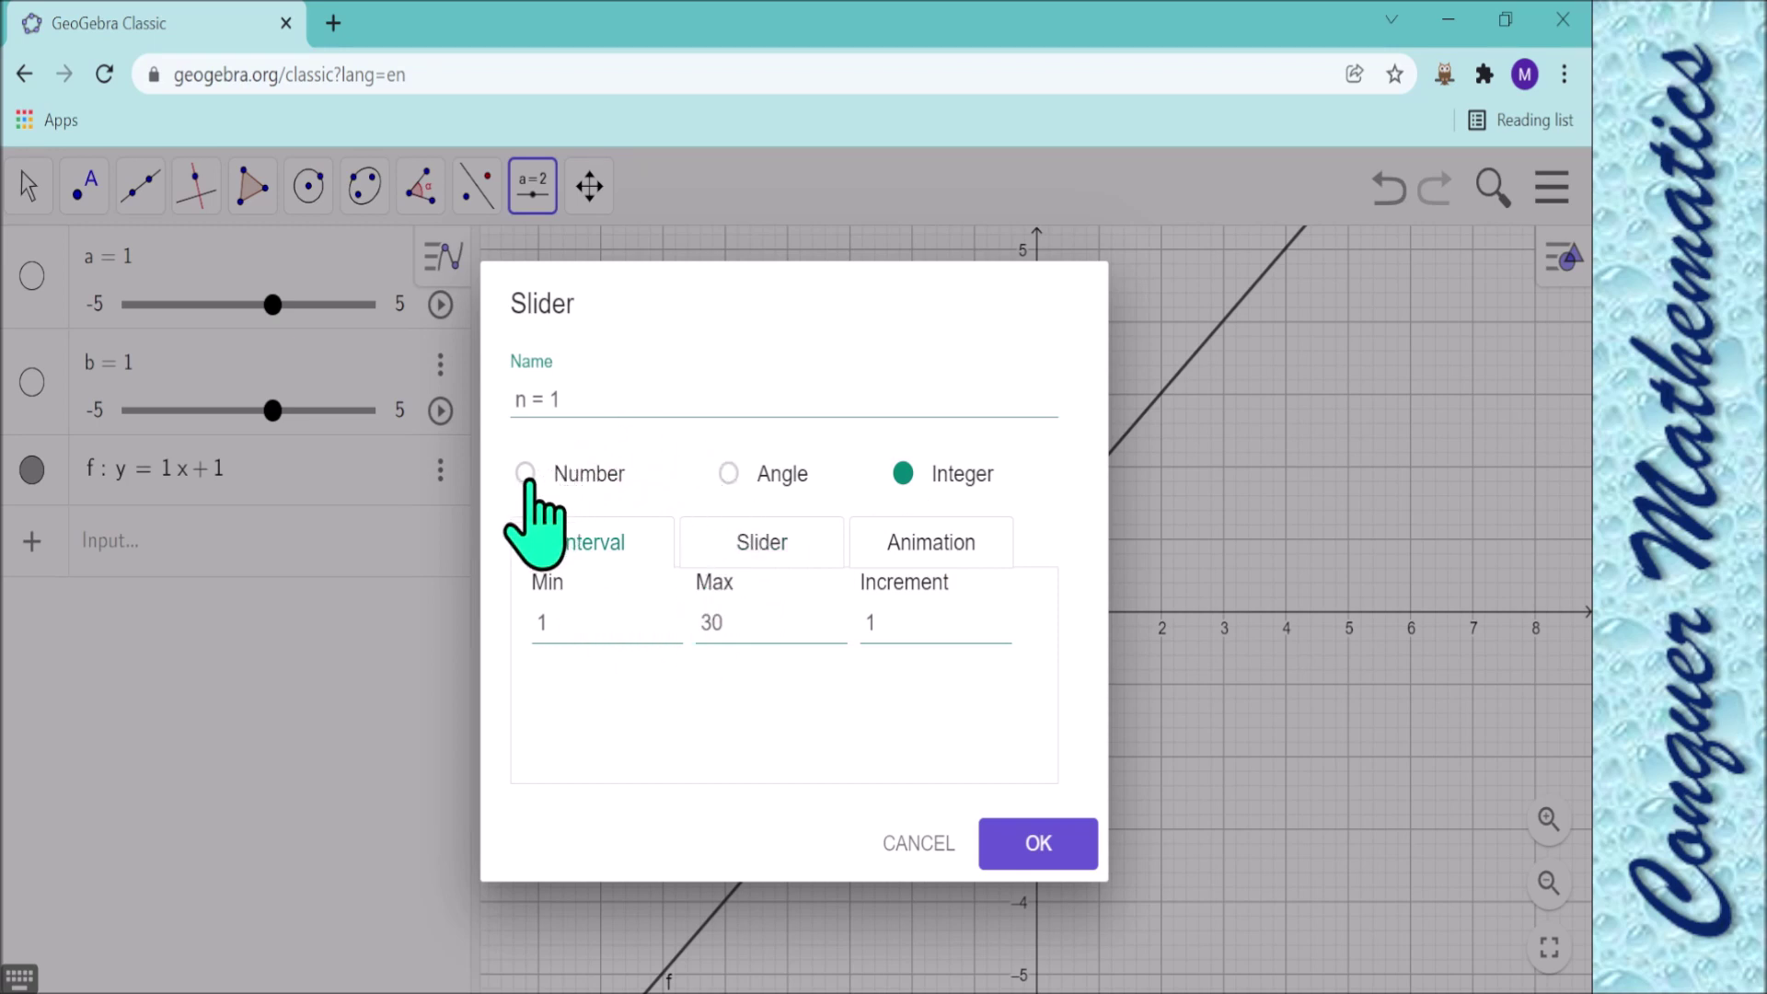
{"action": "left_click", "coordinate": [525, 473]}
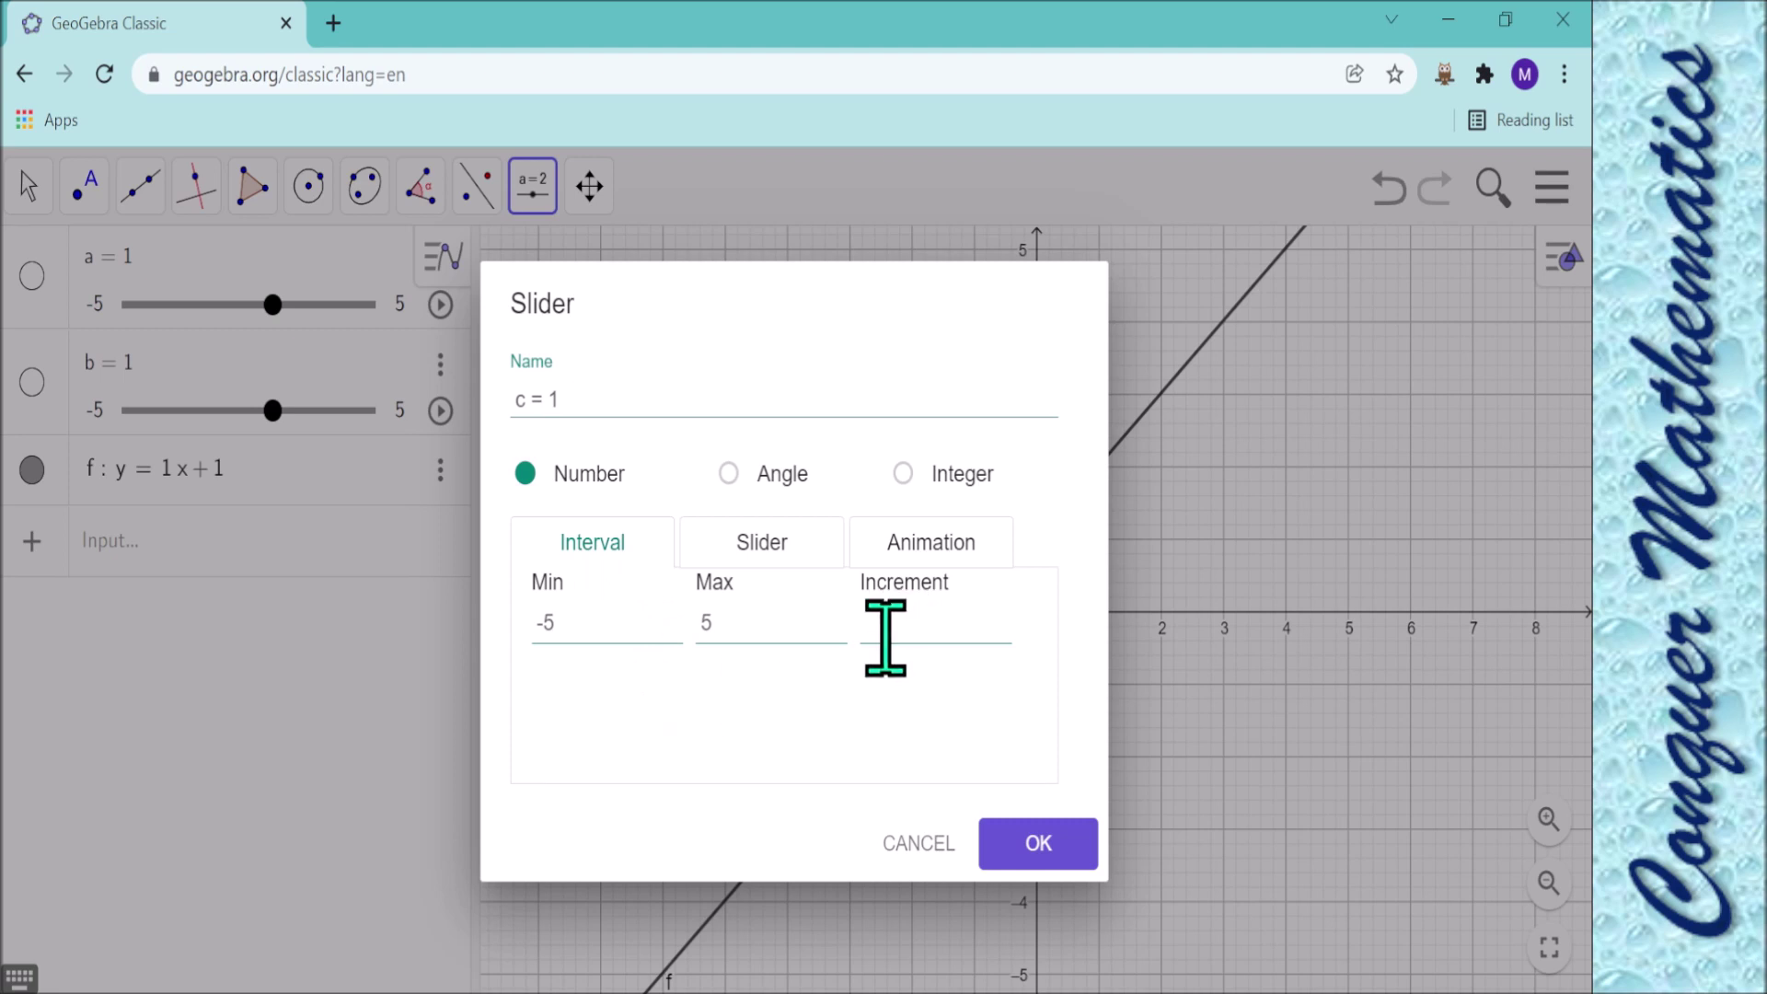
{"action": "left_click", "coordinate": [1040, 840]}
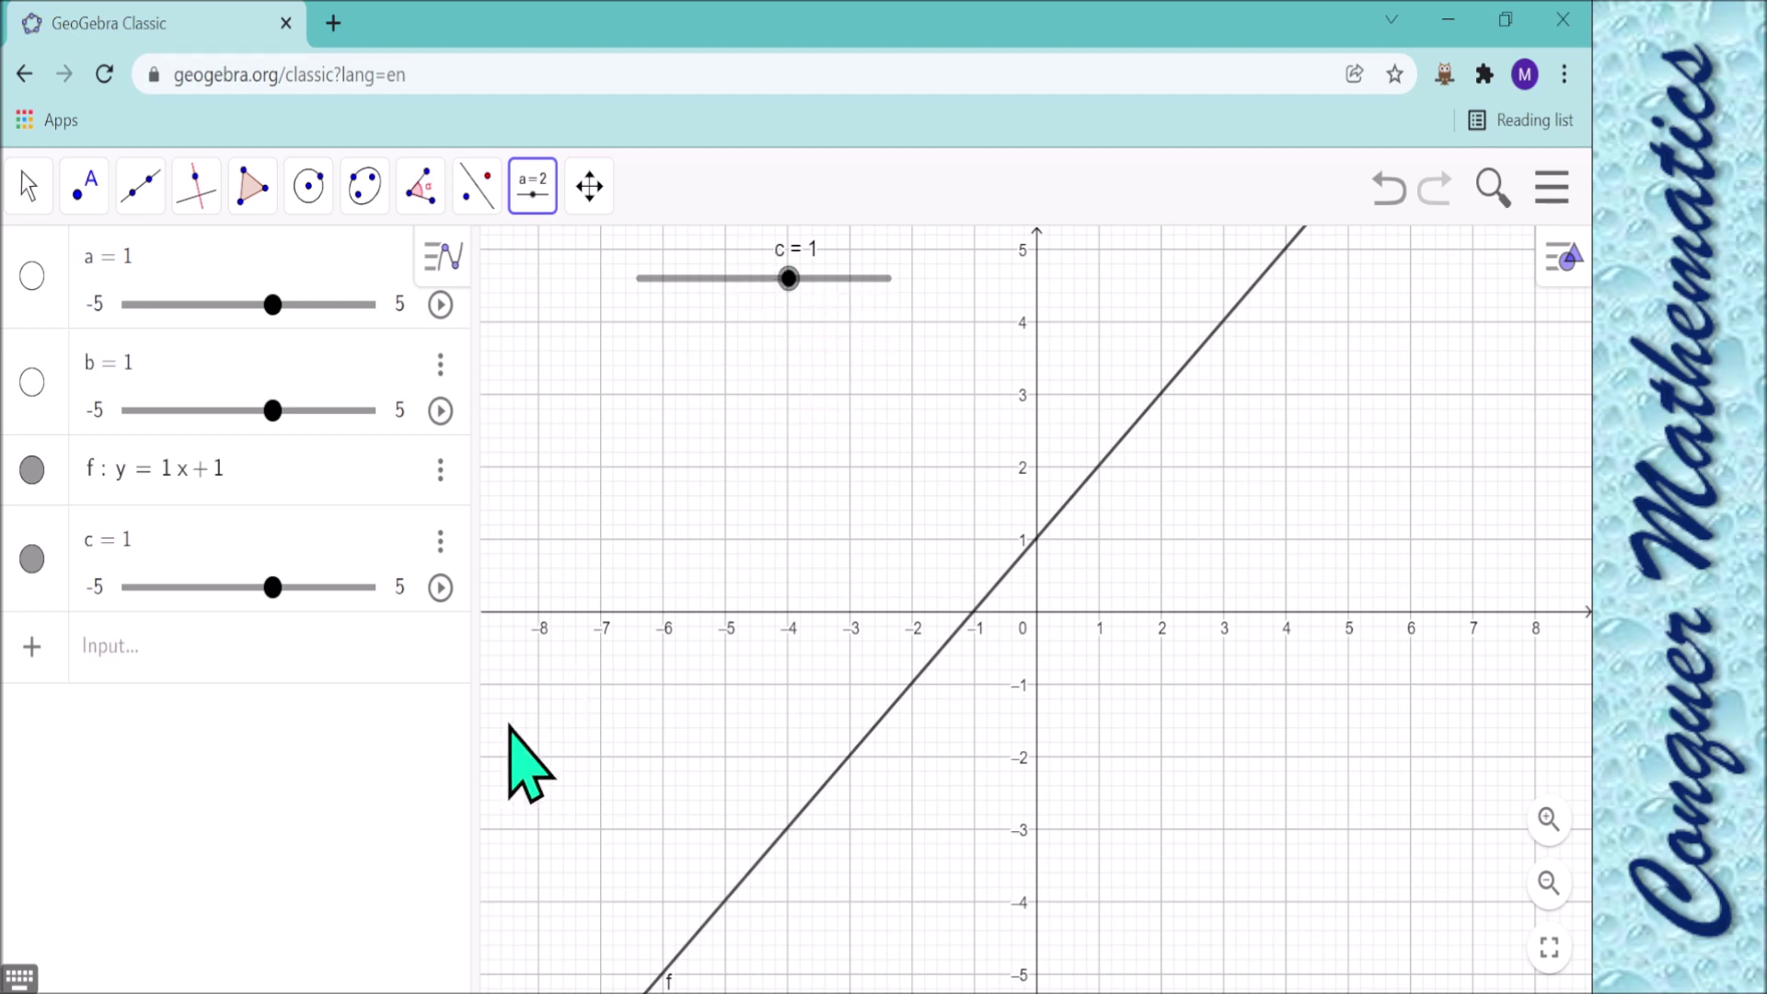
Plot the line y = x + c and hide the y = ax + b line on the graph.
{"action": "left_click", "coordinate": [194, 646]}
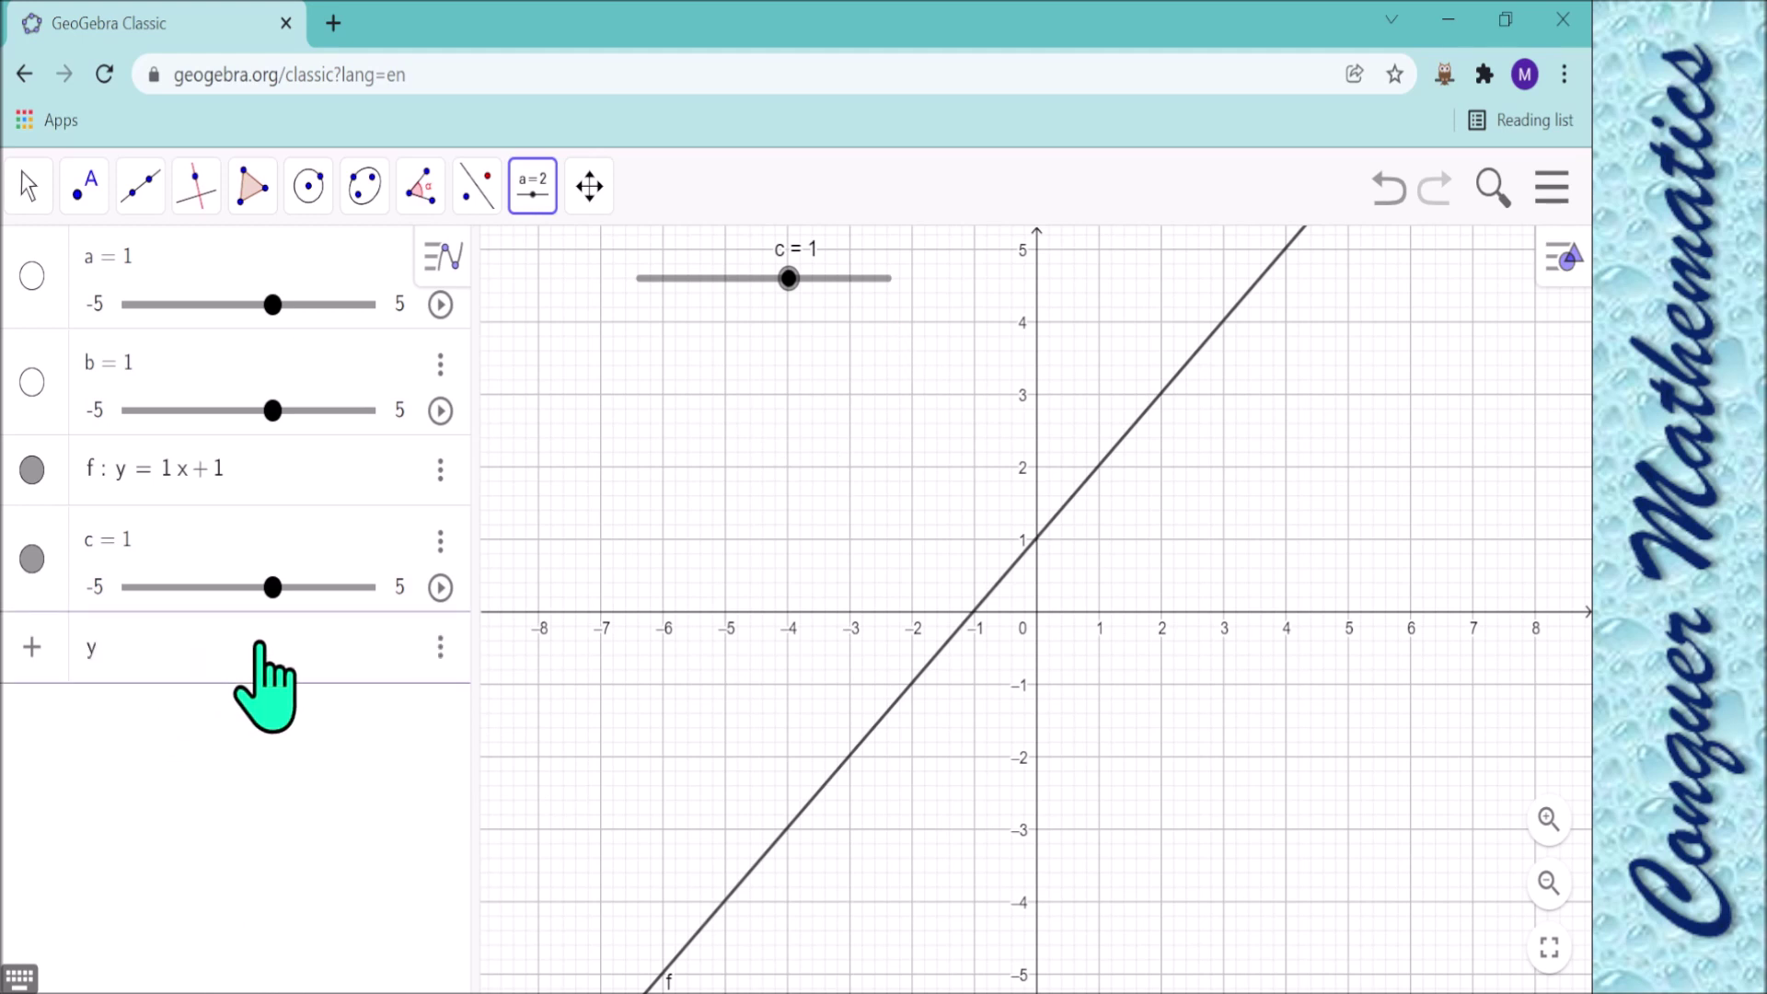
{"action": "type", "text": "y = x + "}
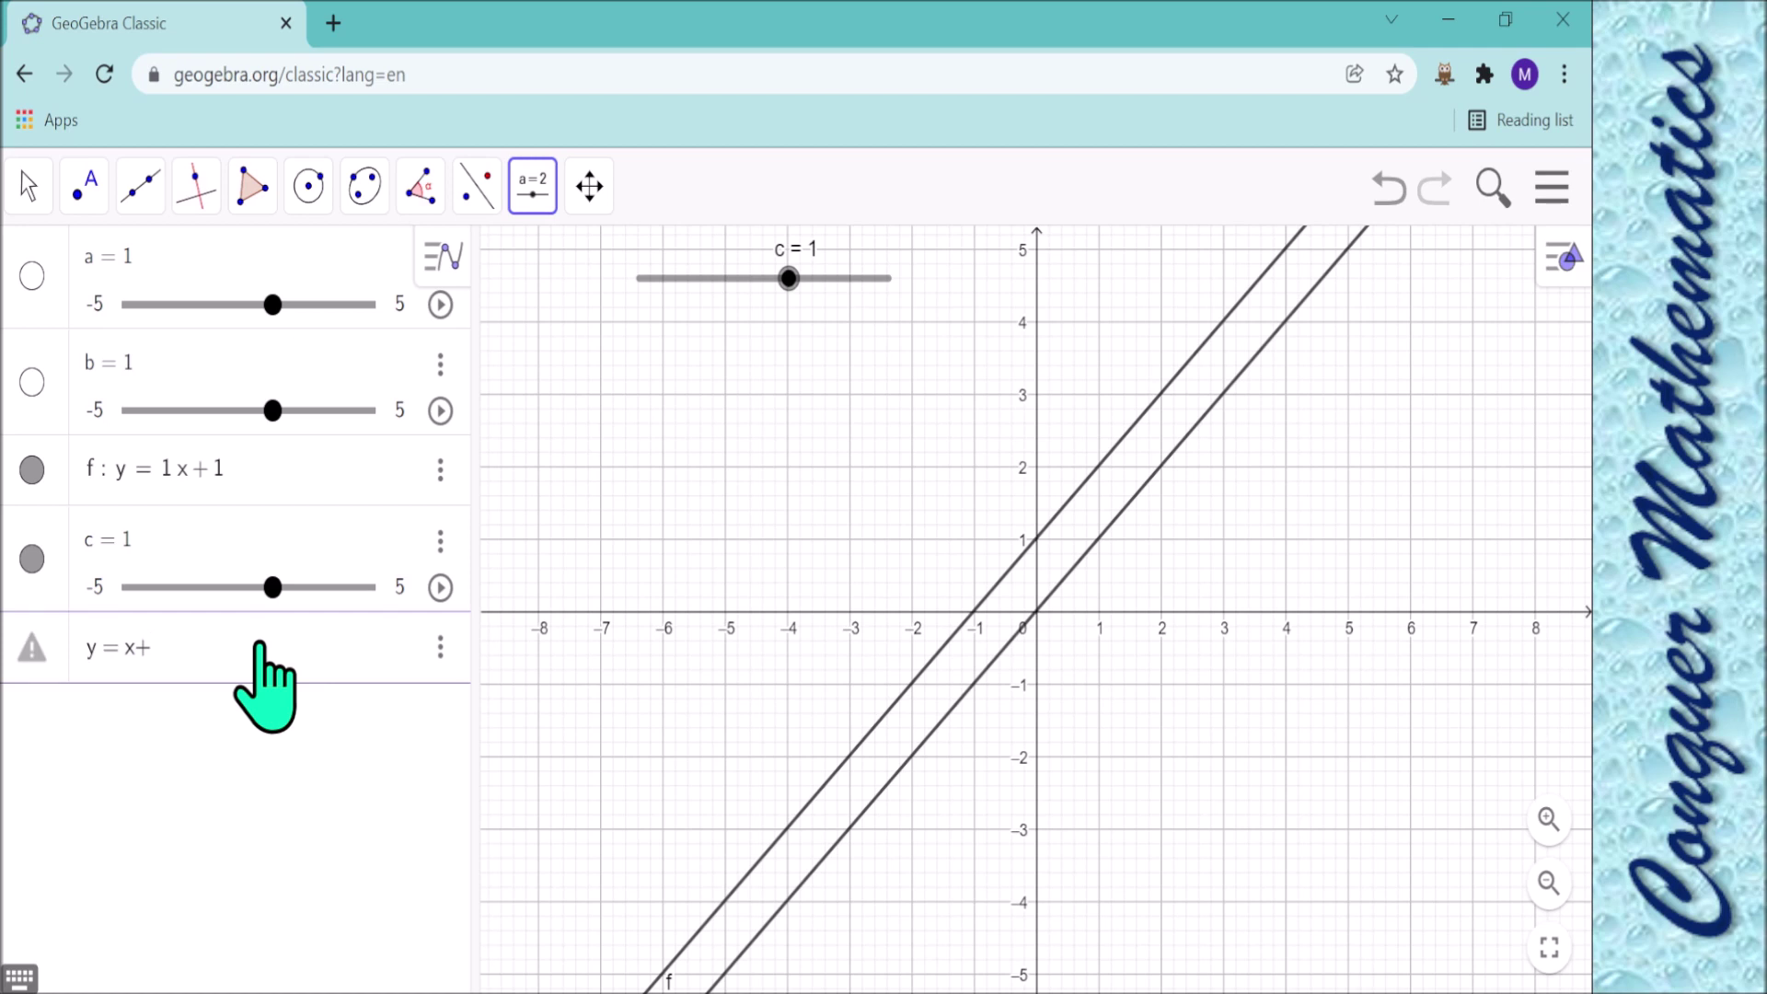
{"action": "type", "text": "d"}
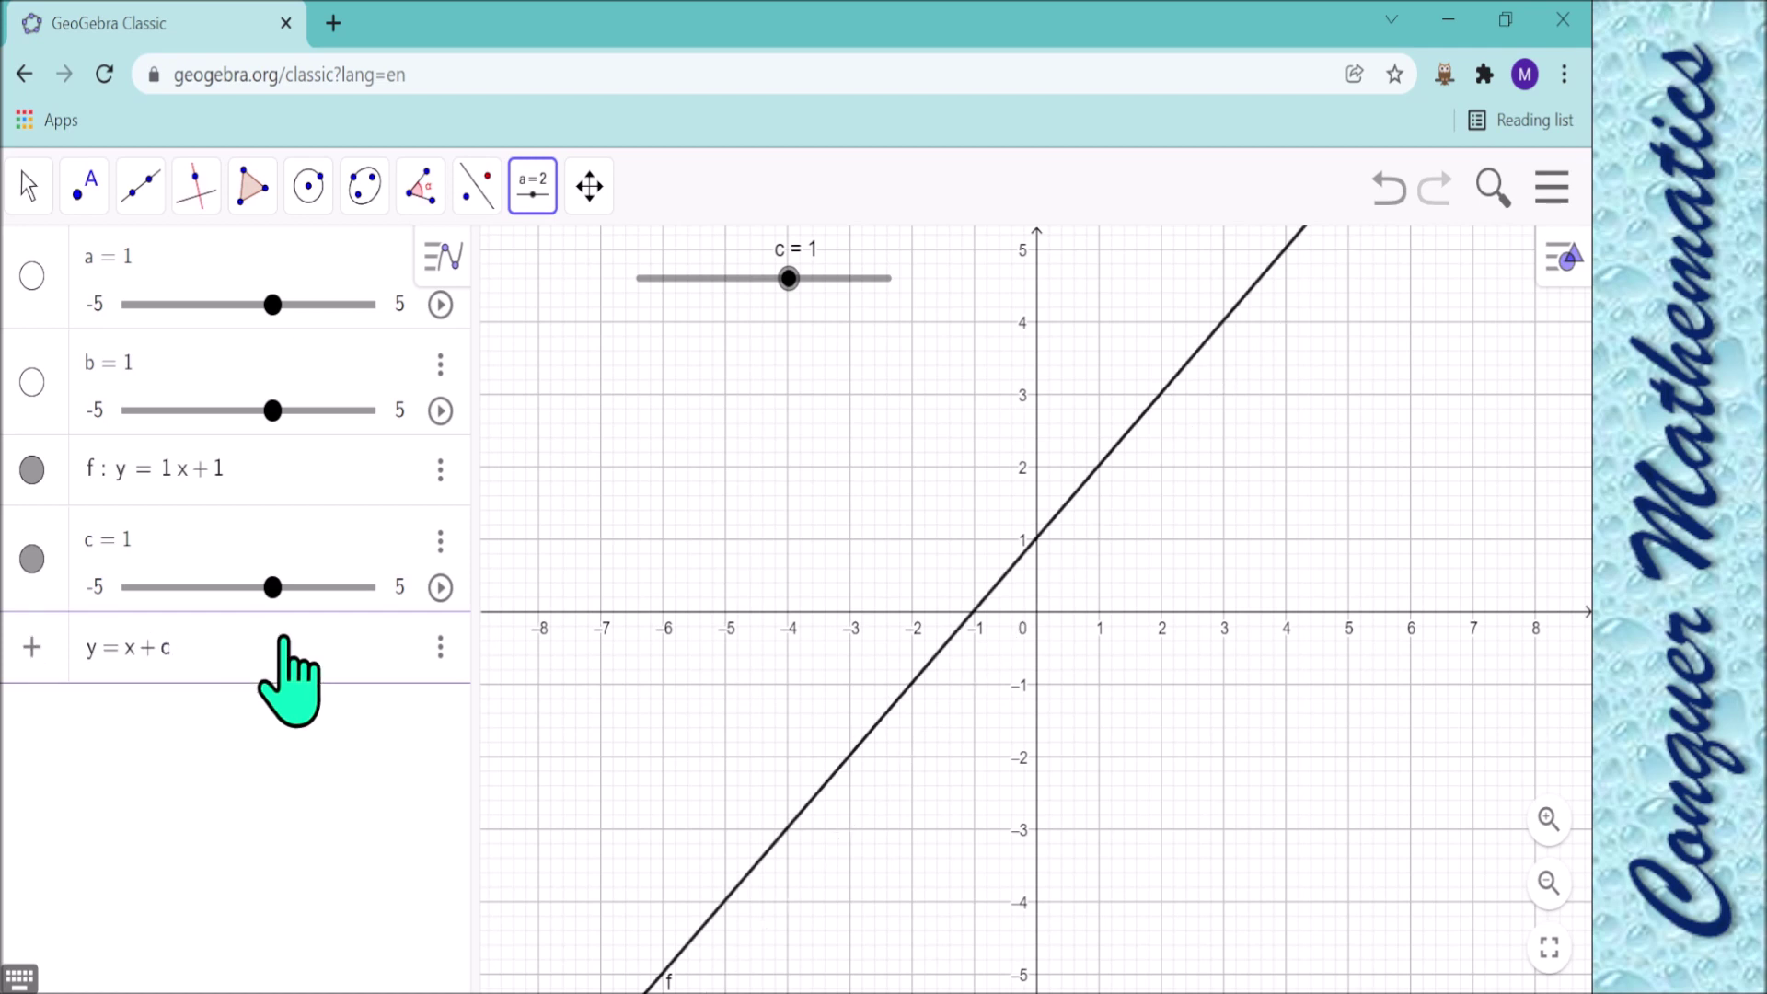
{"action": "key", "text": "Return"}
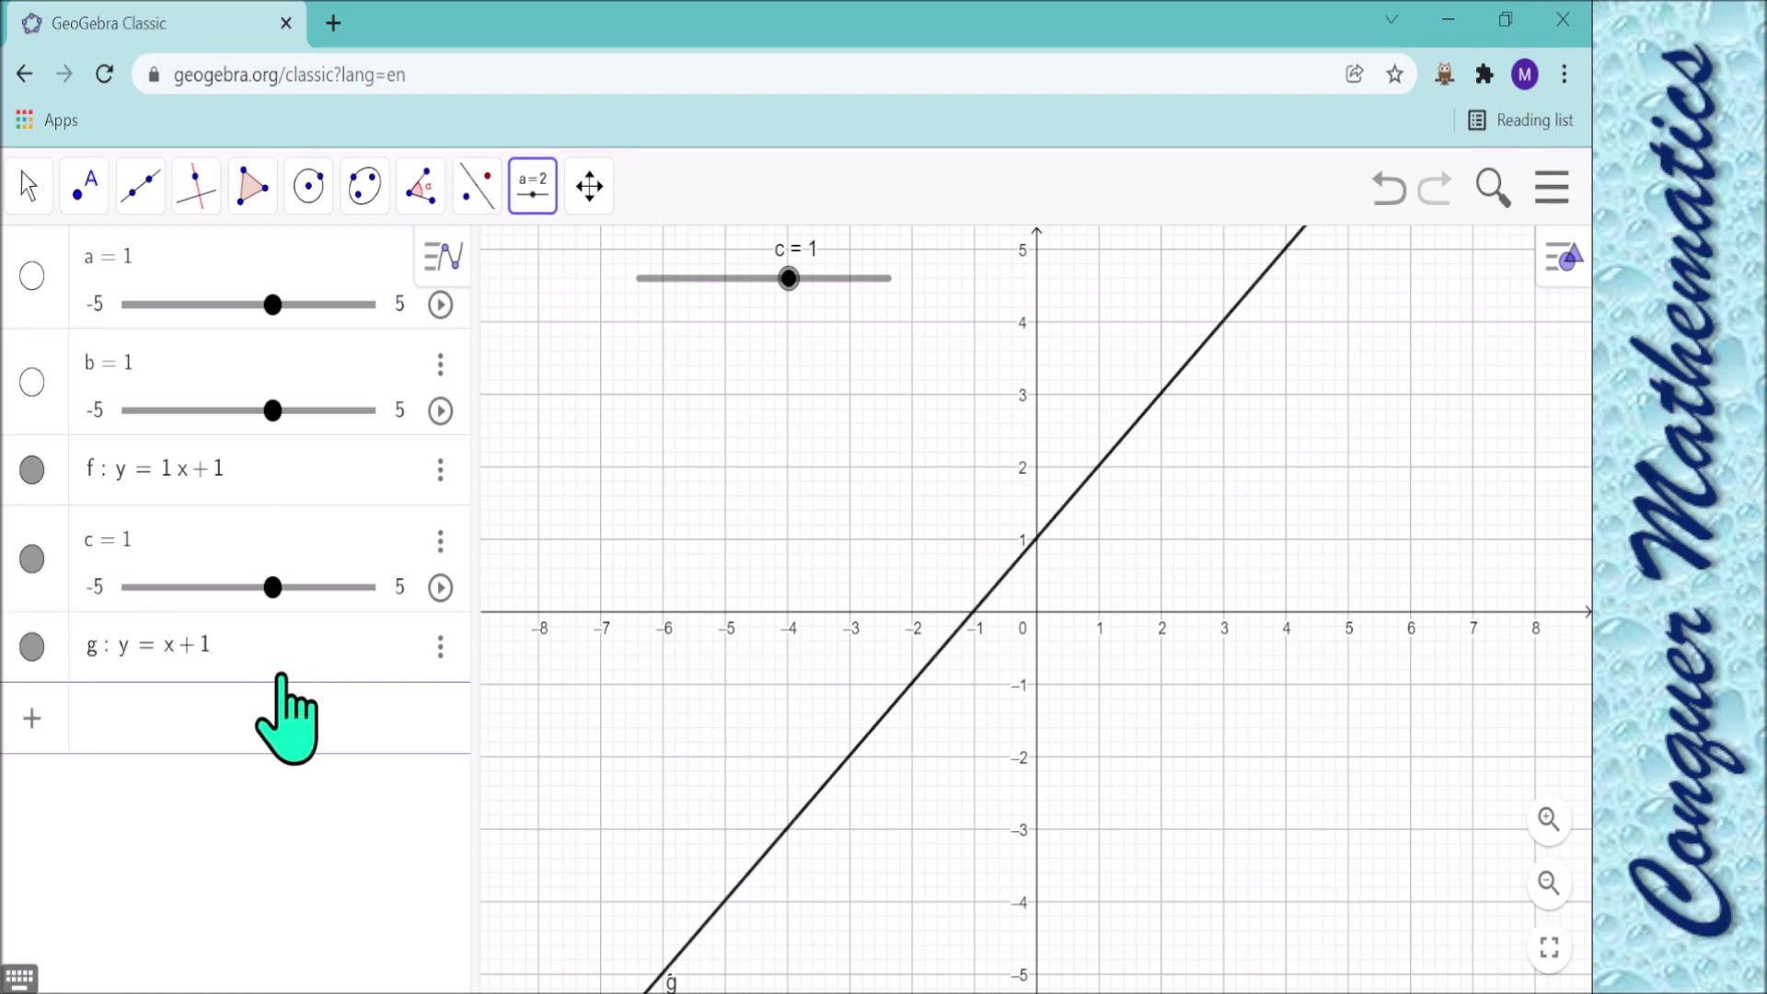
{"action": "left_click", "coordinate": [33, 469]}
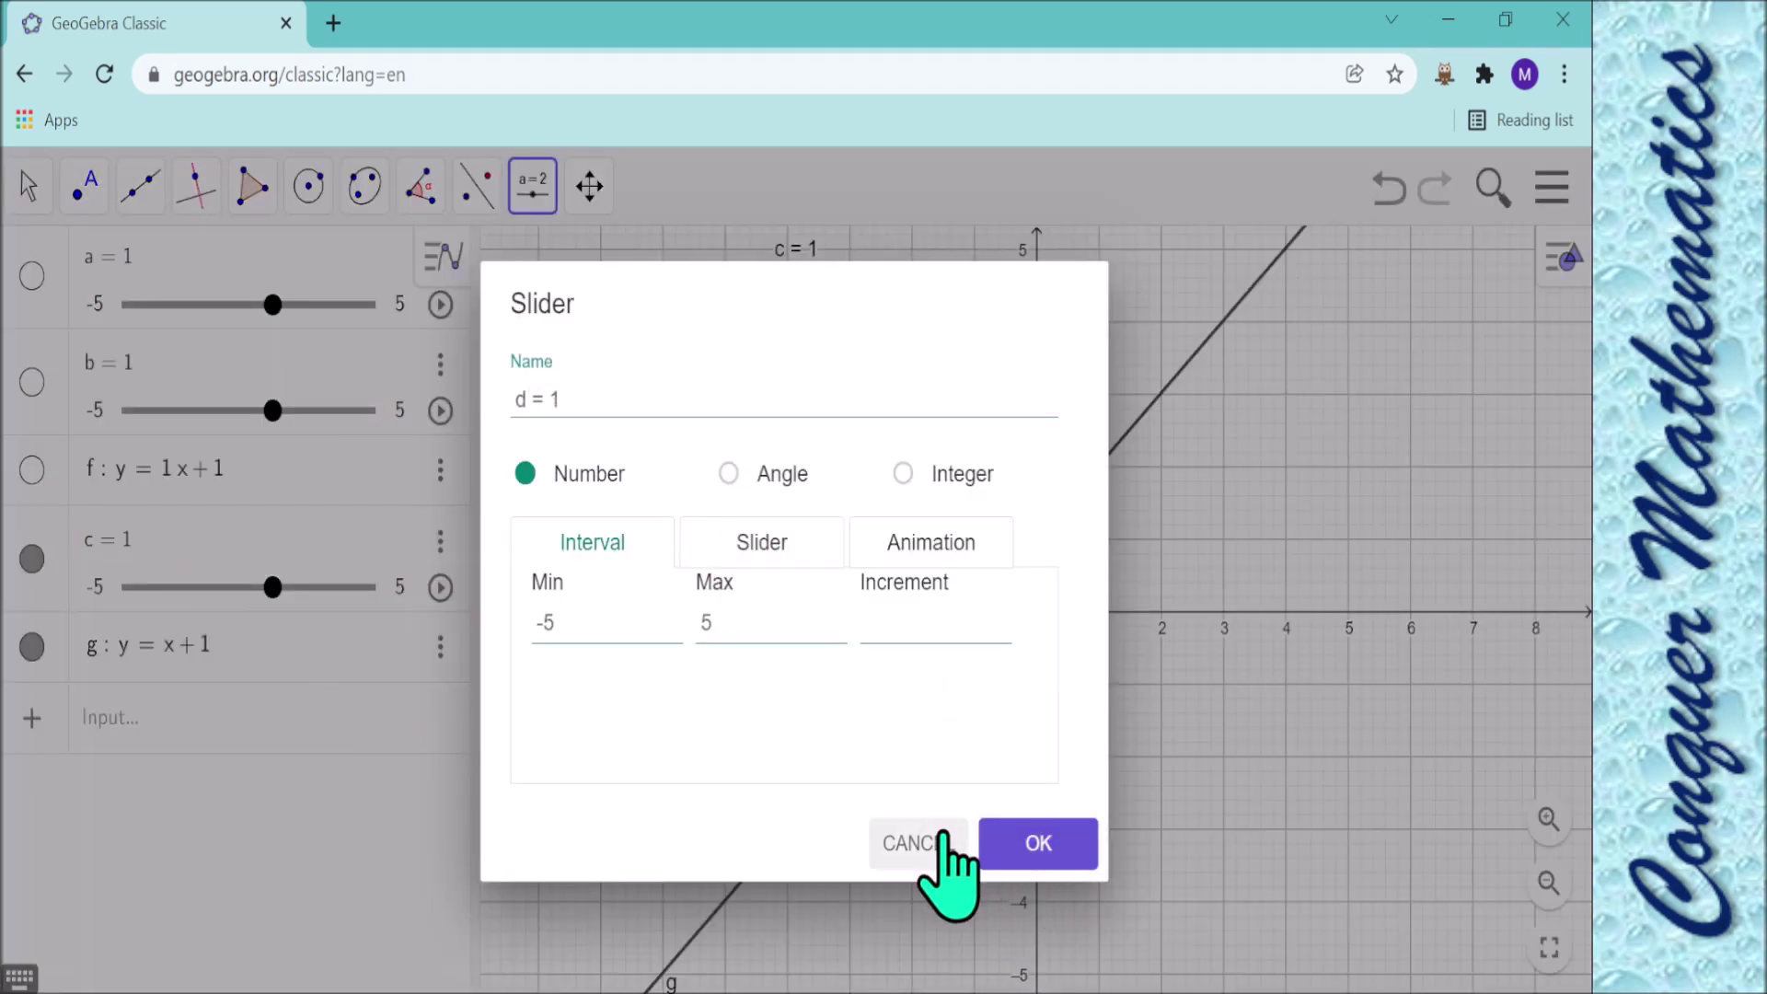
{"action": "left_click", "coordinate": [919, 844]}
Use the Move tool to shift slider c on the graph to -2.4.
{"action": "left_click", "coordinate": [29, 179]}
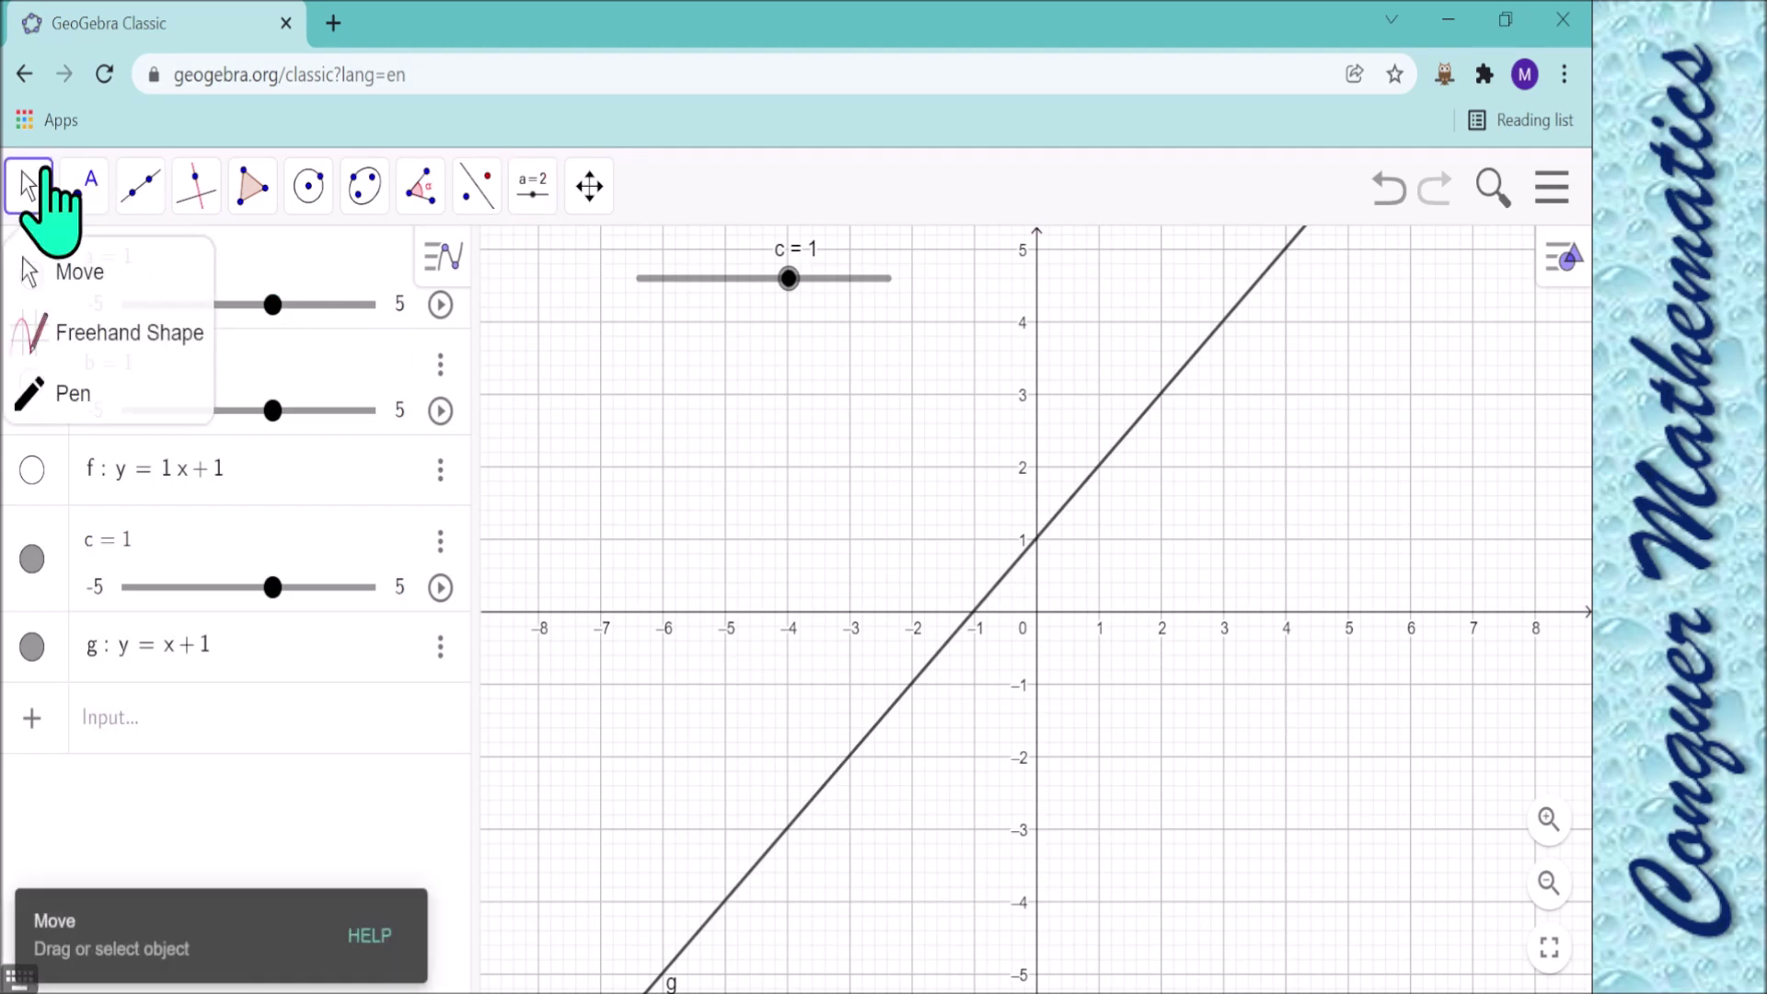
{"action": "left_click", "coordinate": [56, 258]}
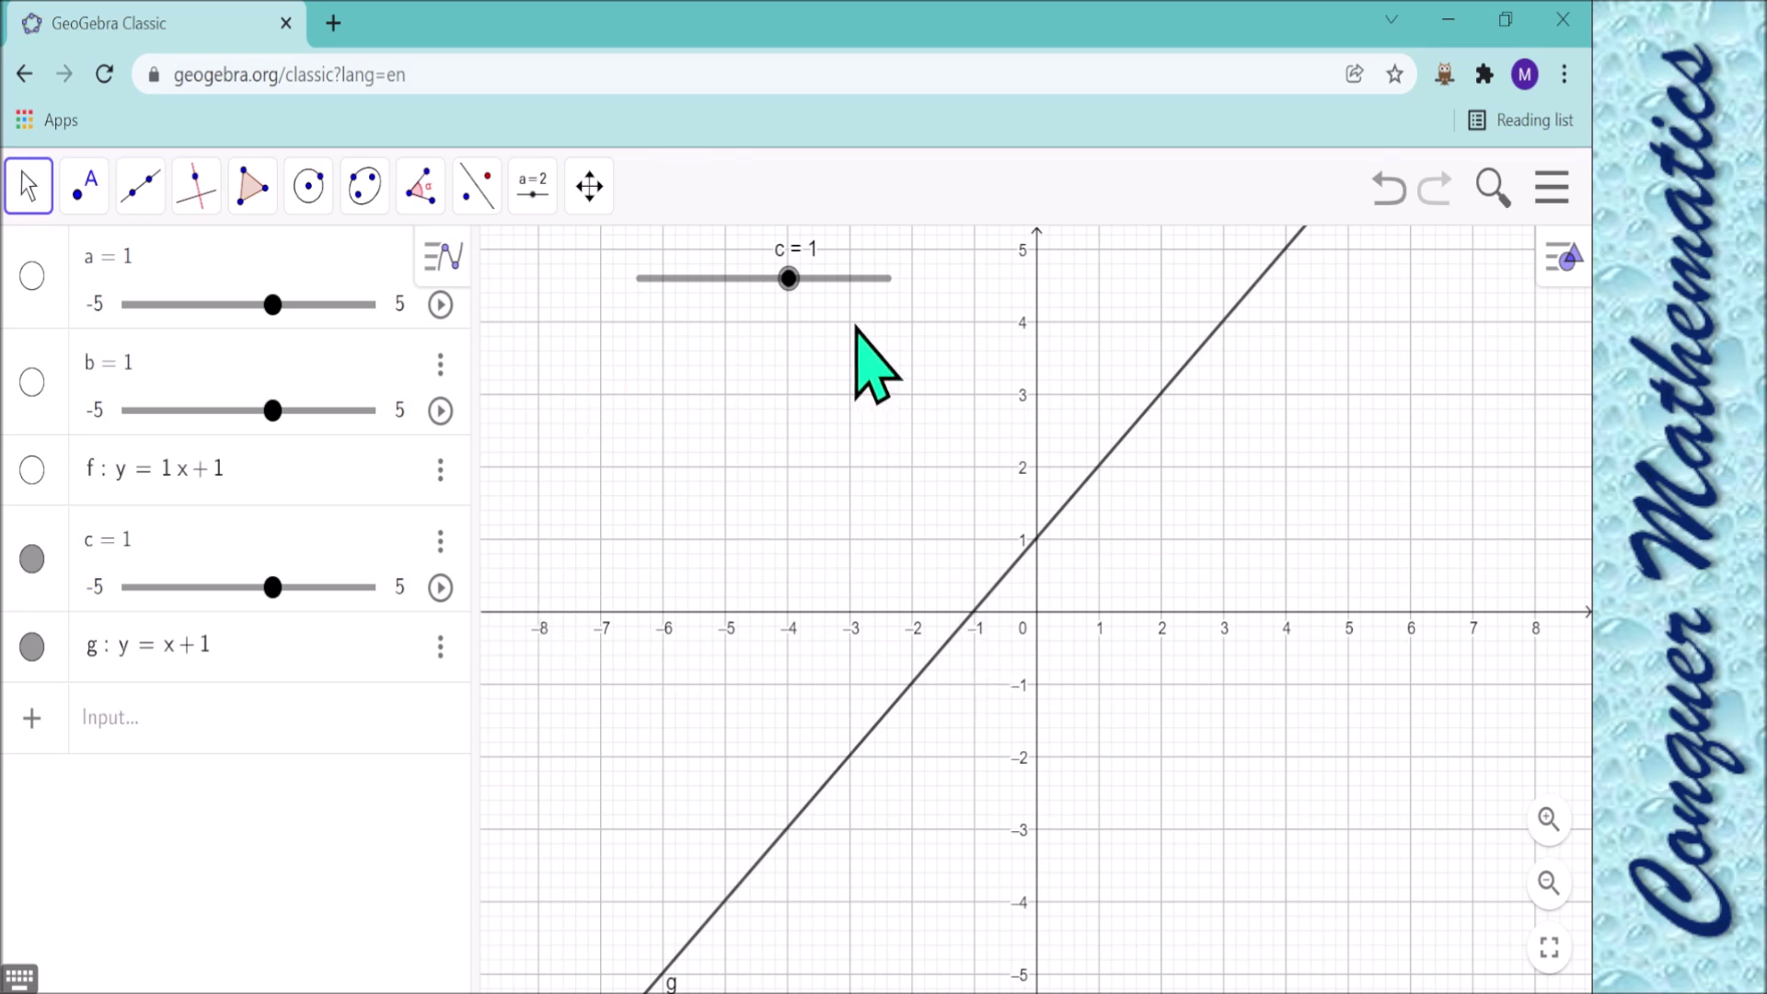
{"action": "left_click_drag", "start_coordinate": [789, 277], "coordinate": [704, 277]}
Change the colour of slider c to dark blue (#0000CC) in its settings.
{"action": "right_click", "coordinate": [783, 278]}
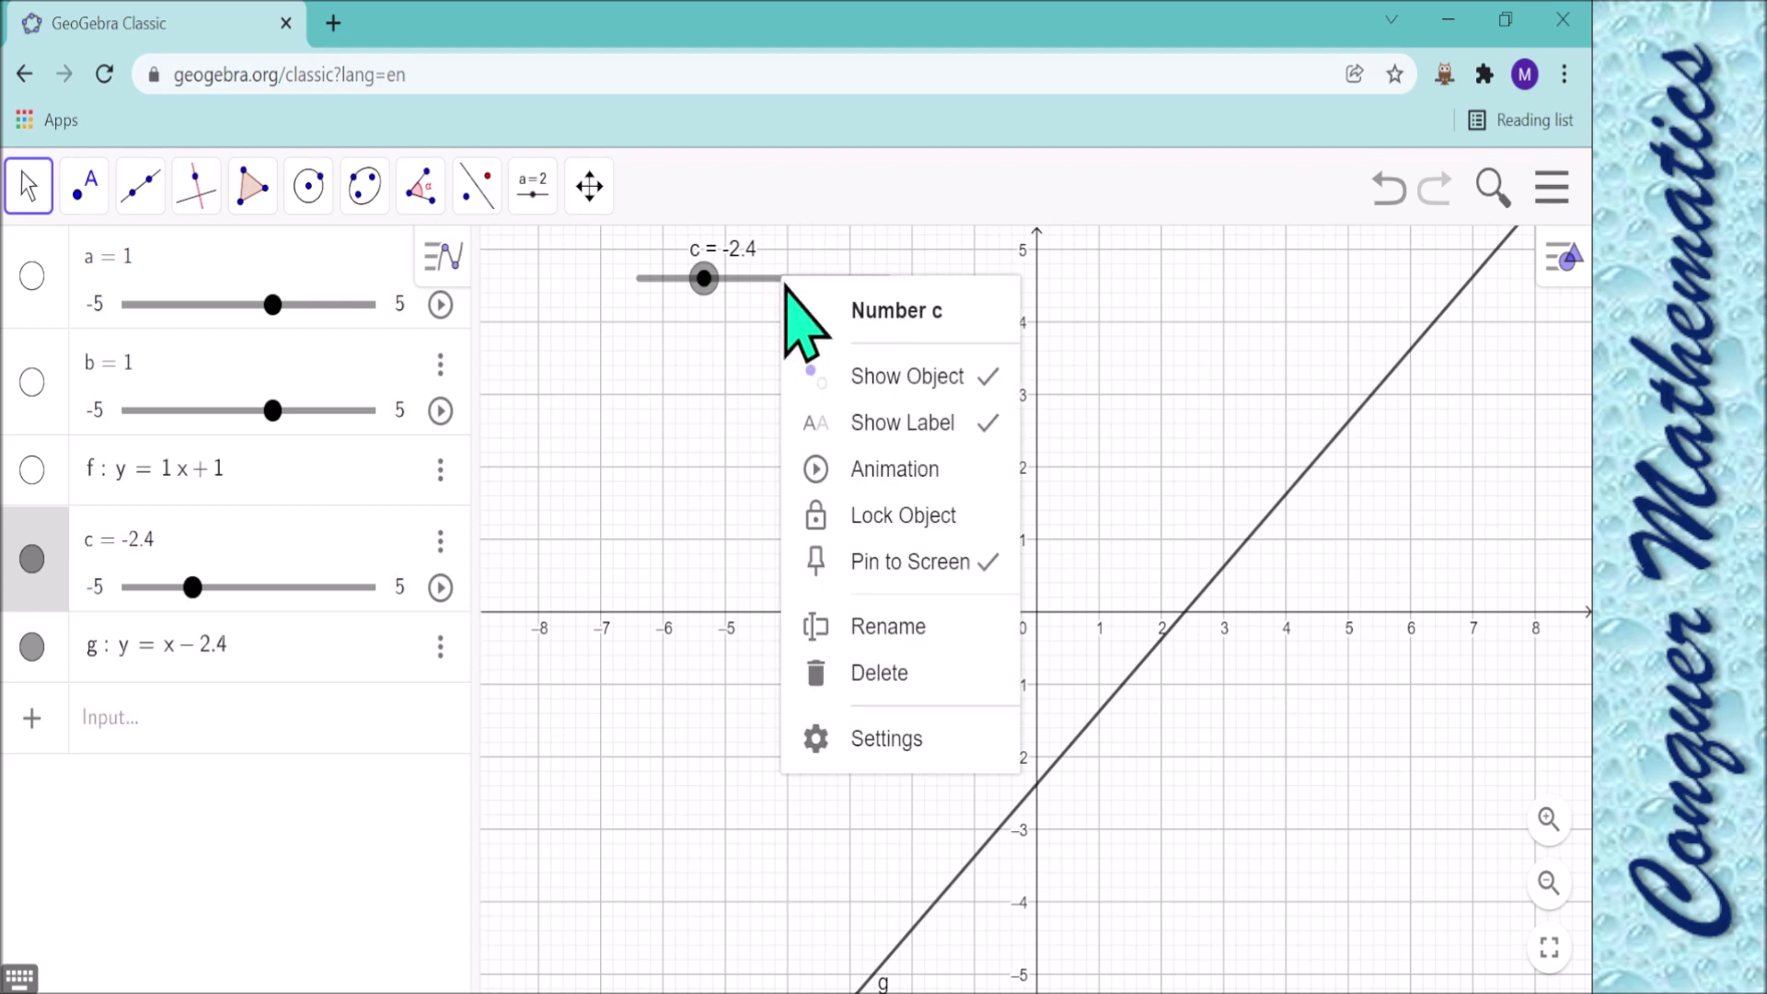
{"action": "left_click", "coordinate": [865, 738]}
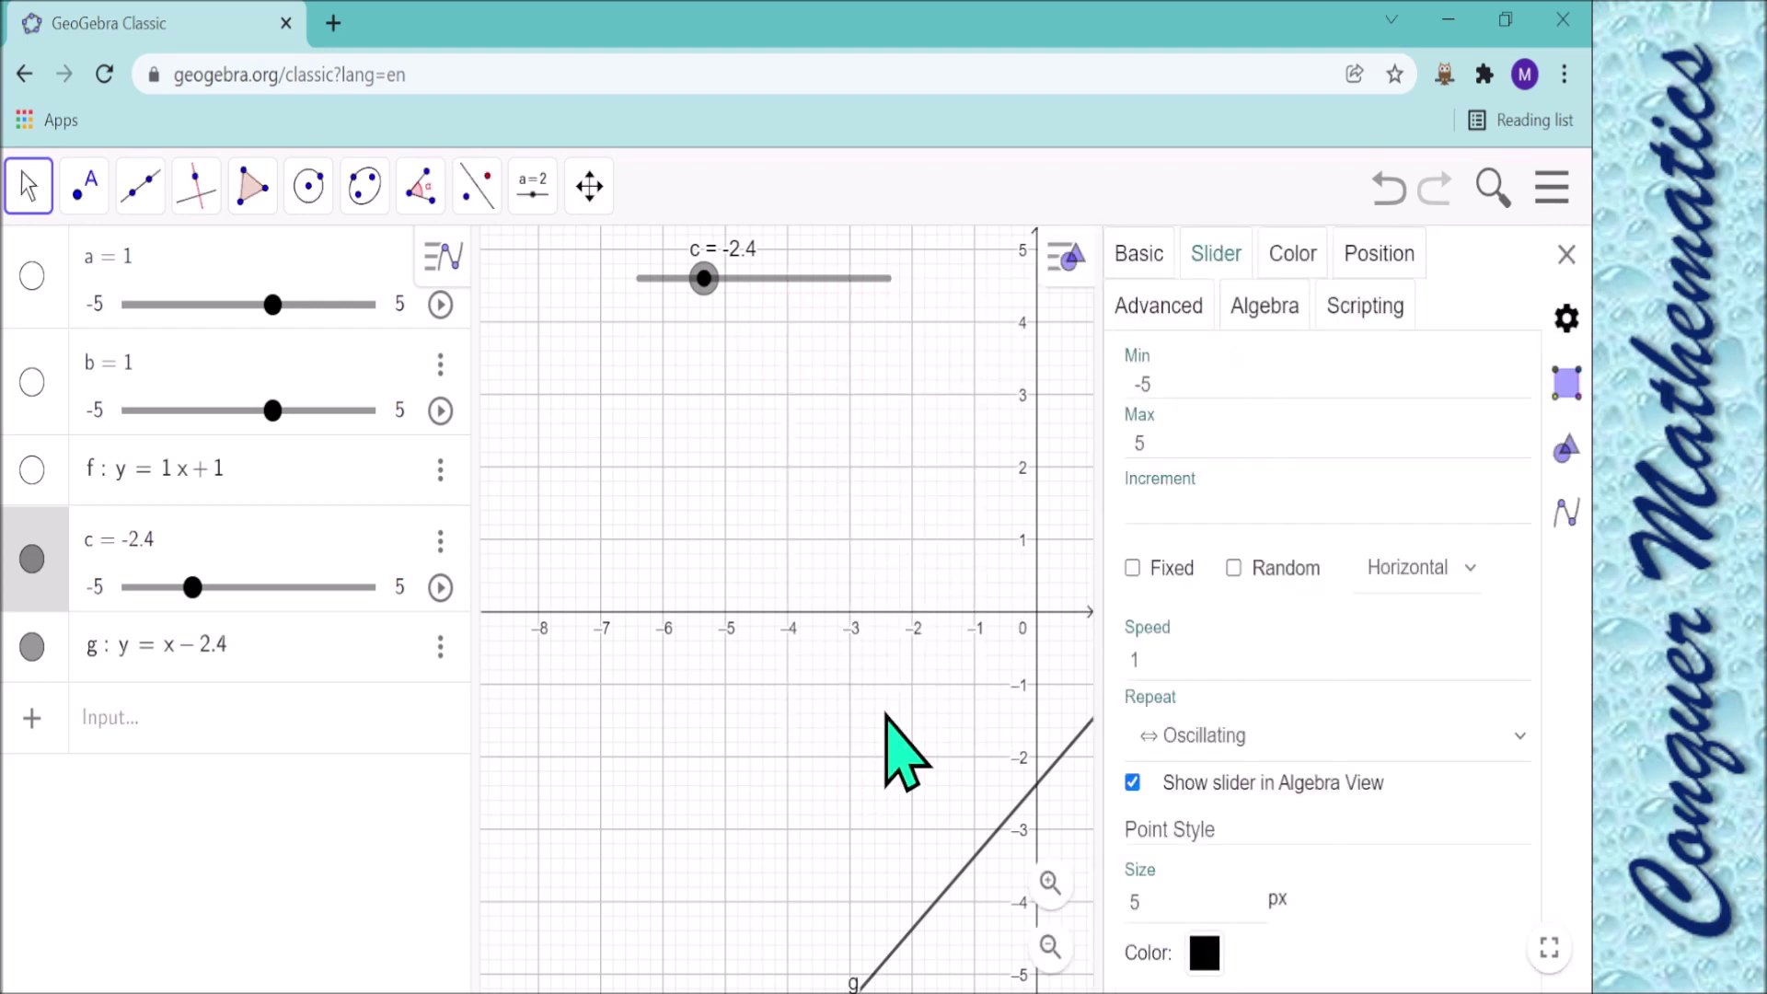
{"action": "left_click", "coordinate": [1290, 254]}
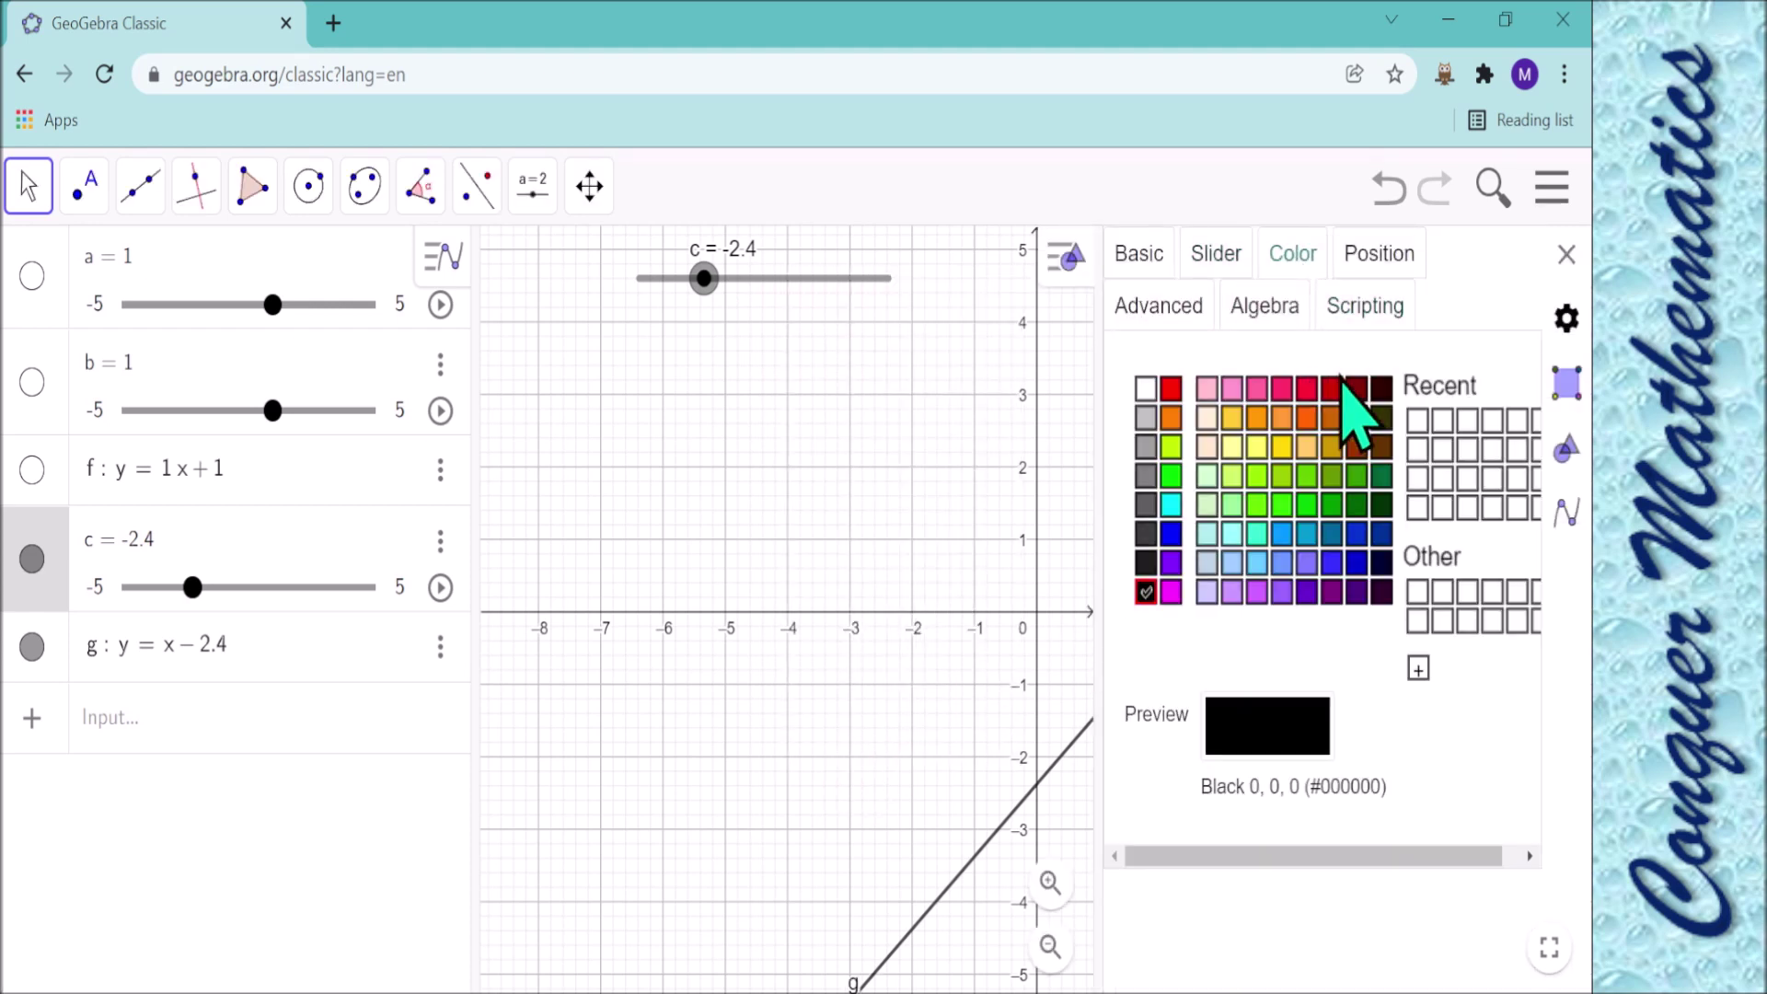
{"action": "left_click", "coordinate": [1356, 564]}
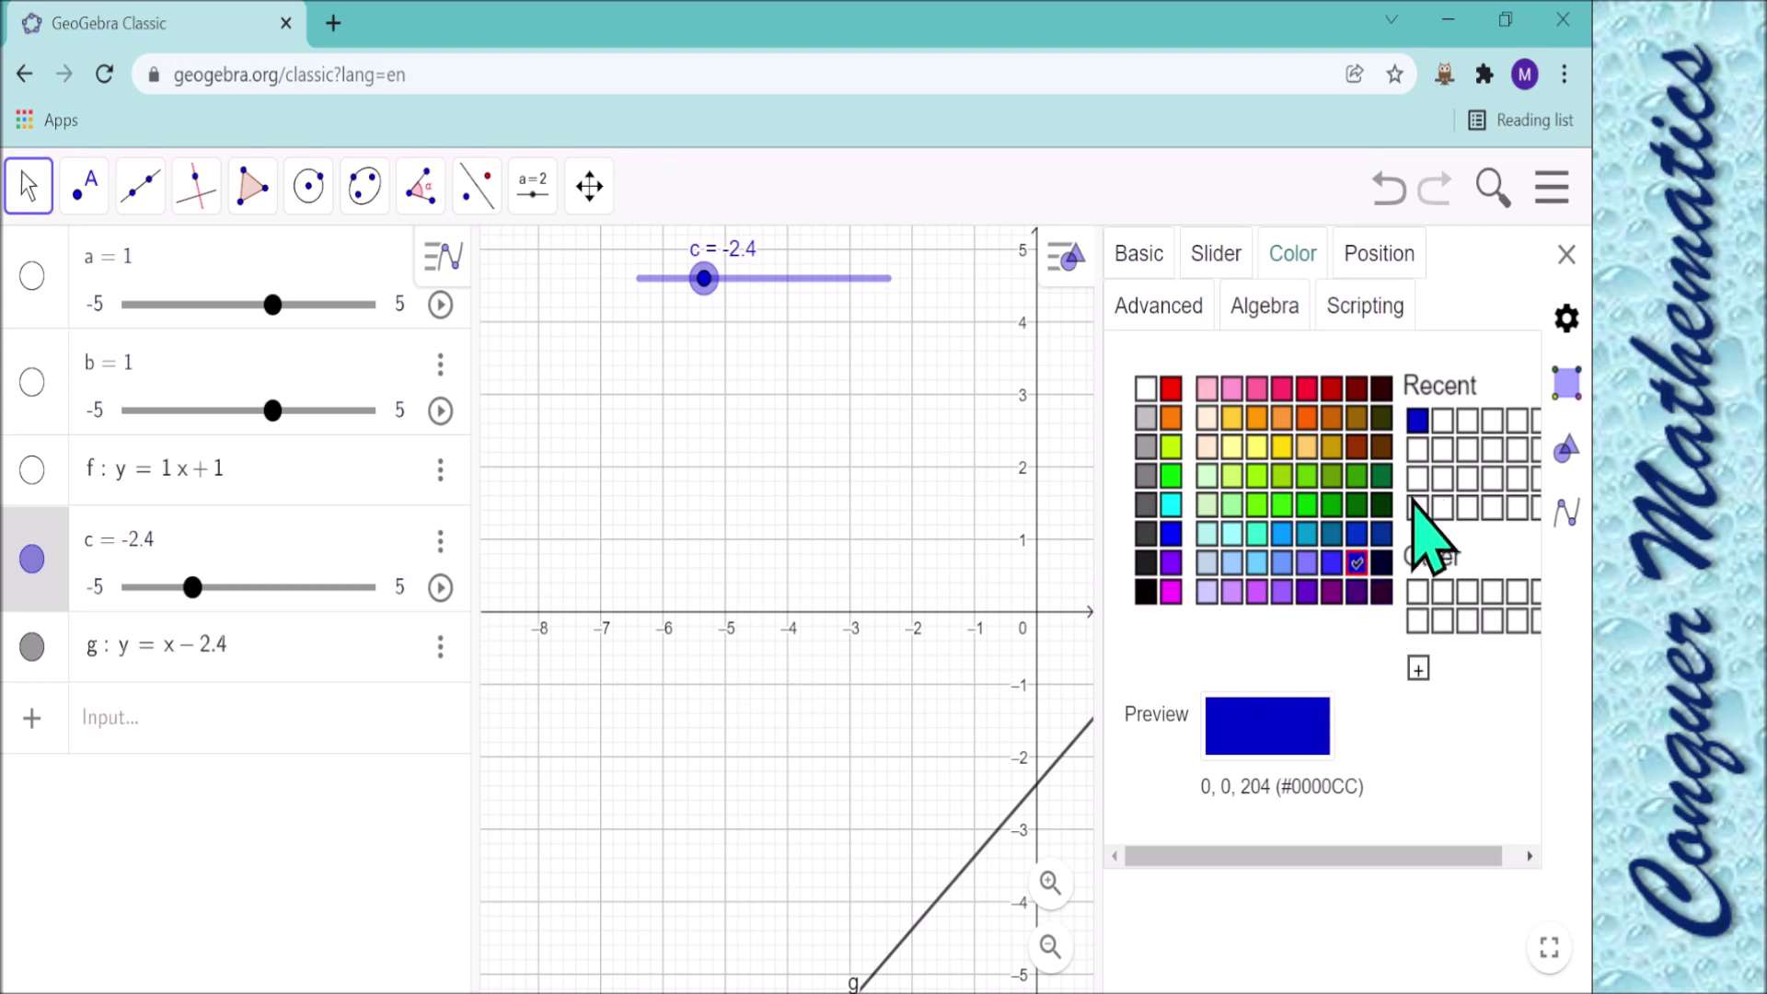
{"action": "left_click", "coordinate": [1565, 256]}
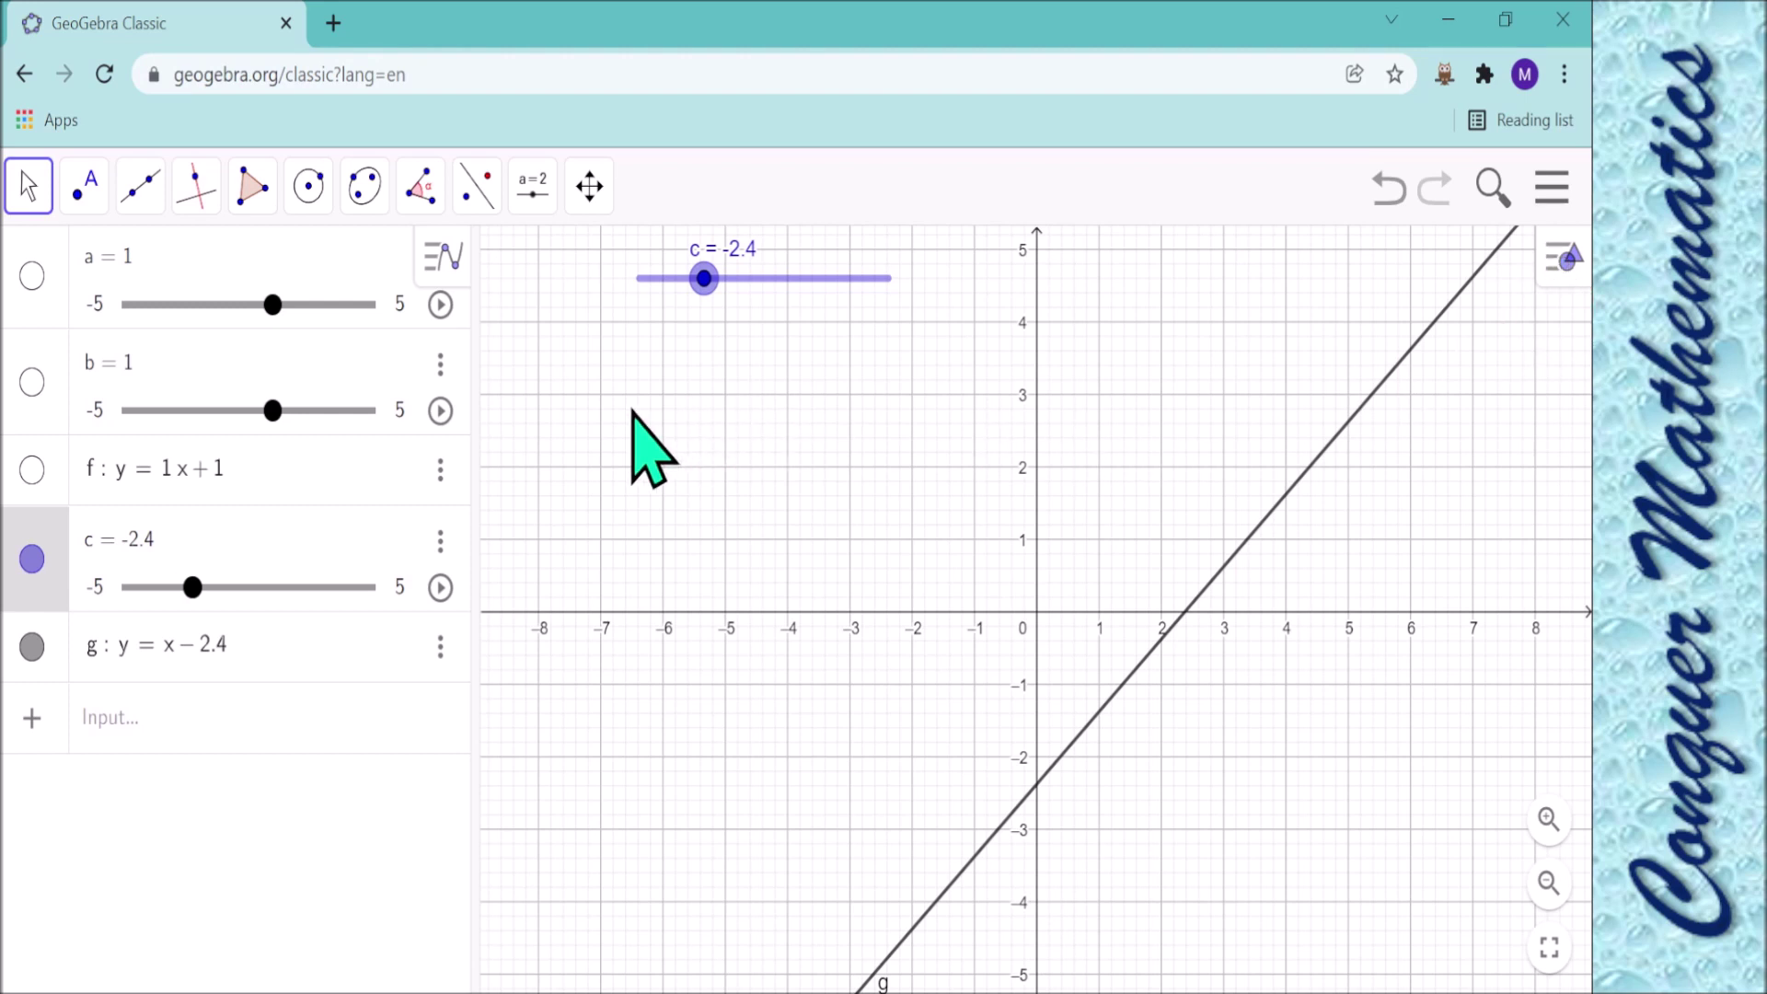
Toggle the visibility of slider c on the graph off and back on, twice.
{"action": "left_click", "coordinate": [32, 559]}
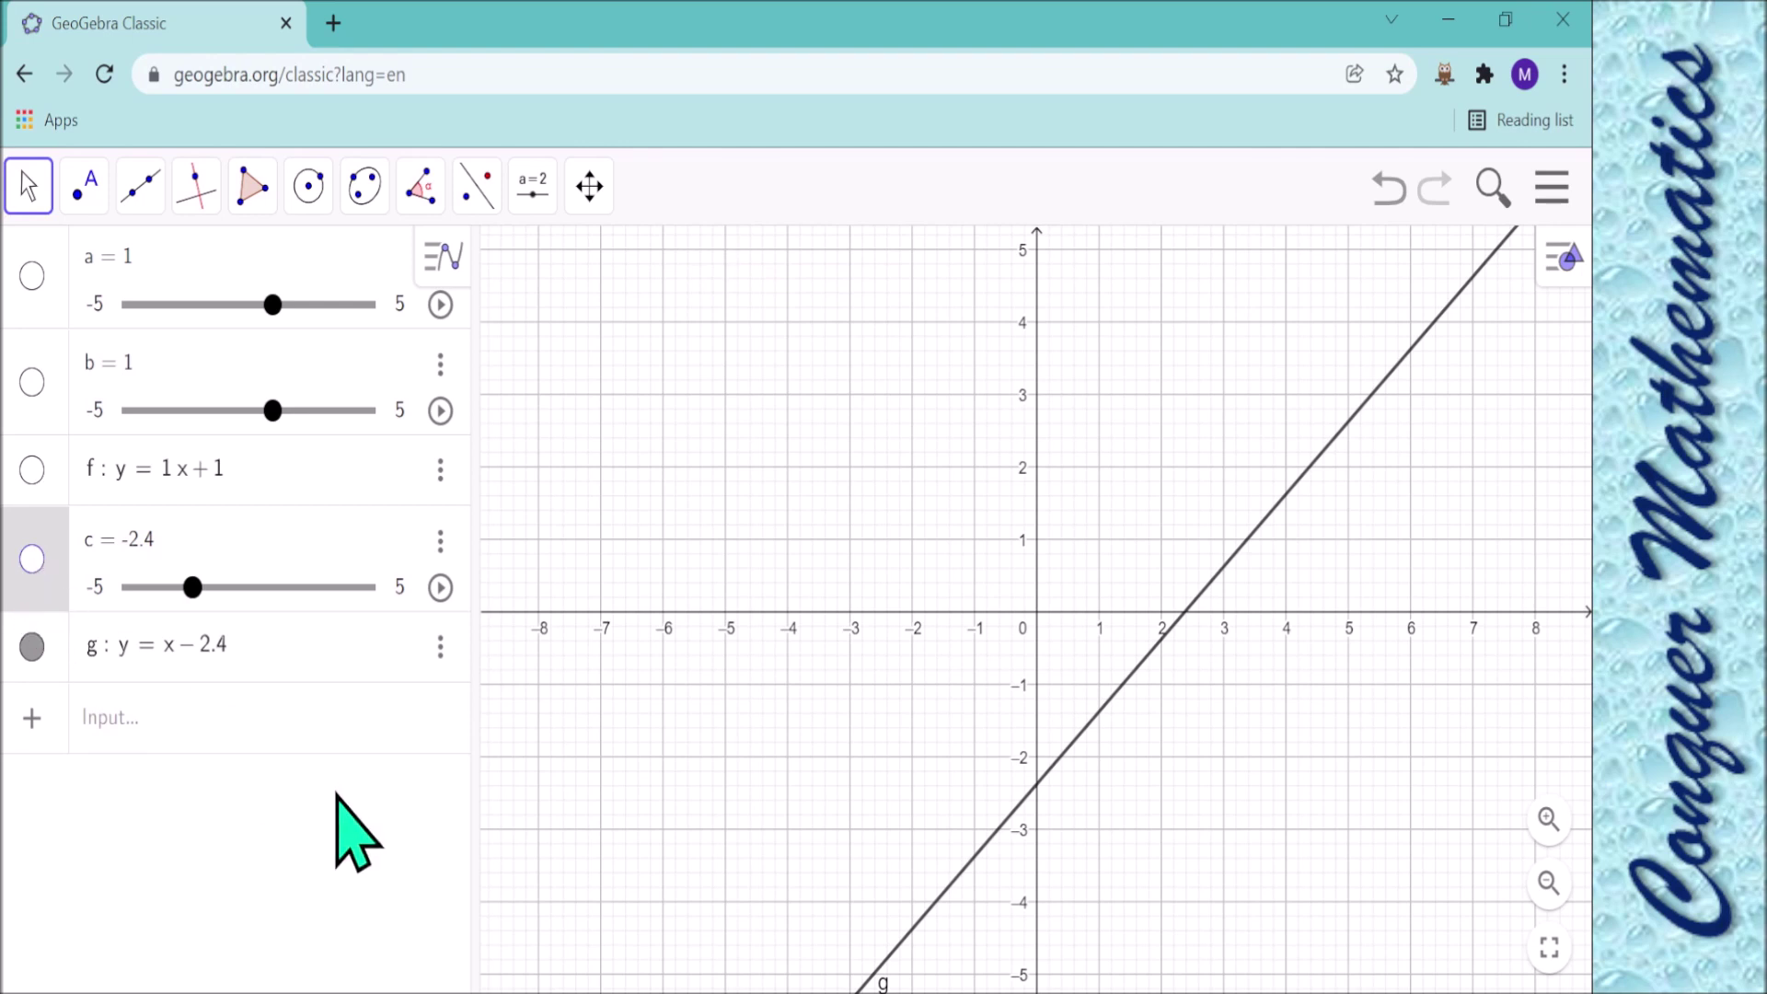
{"action": "left_click", "coordinate": [32, 558]}
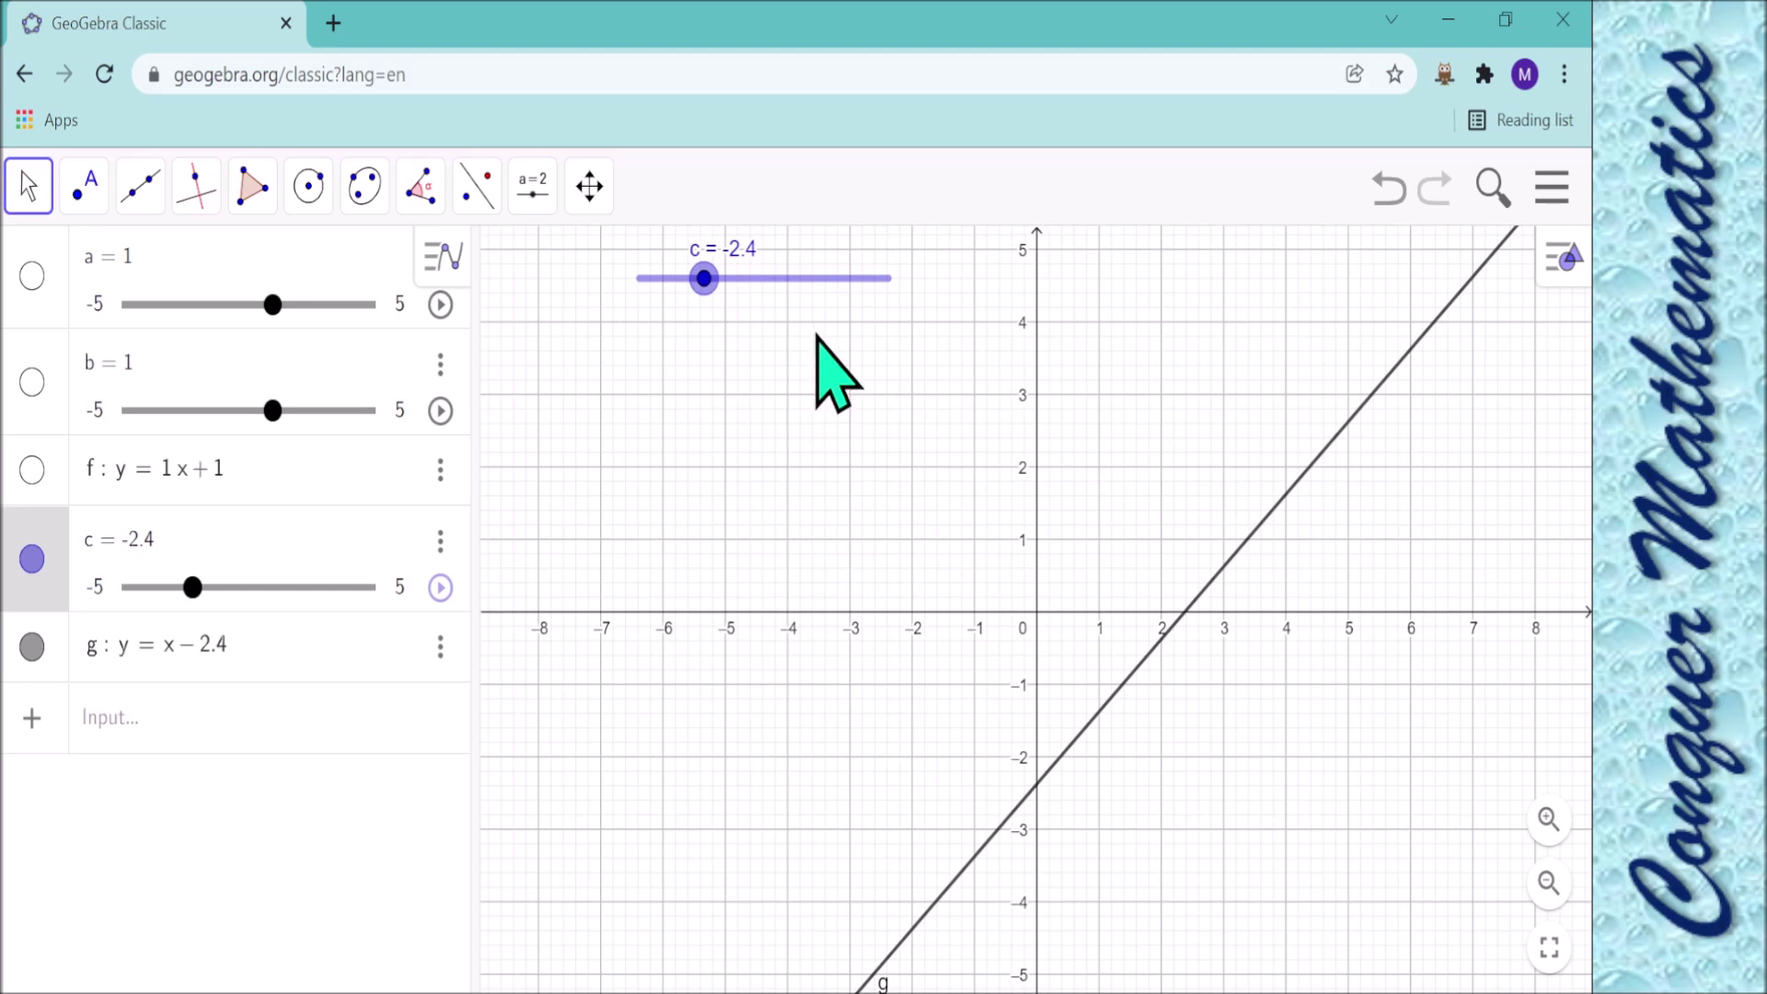
{"action": "left_click", "coordinate": [32, 558]}
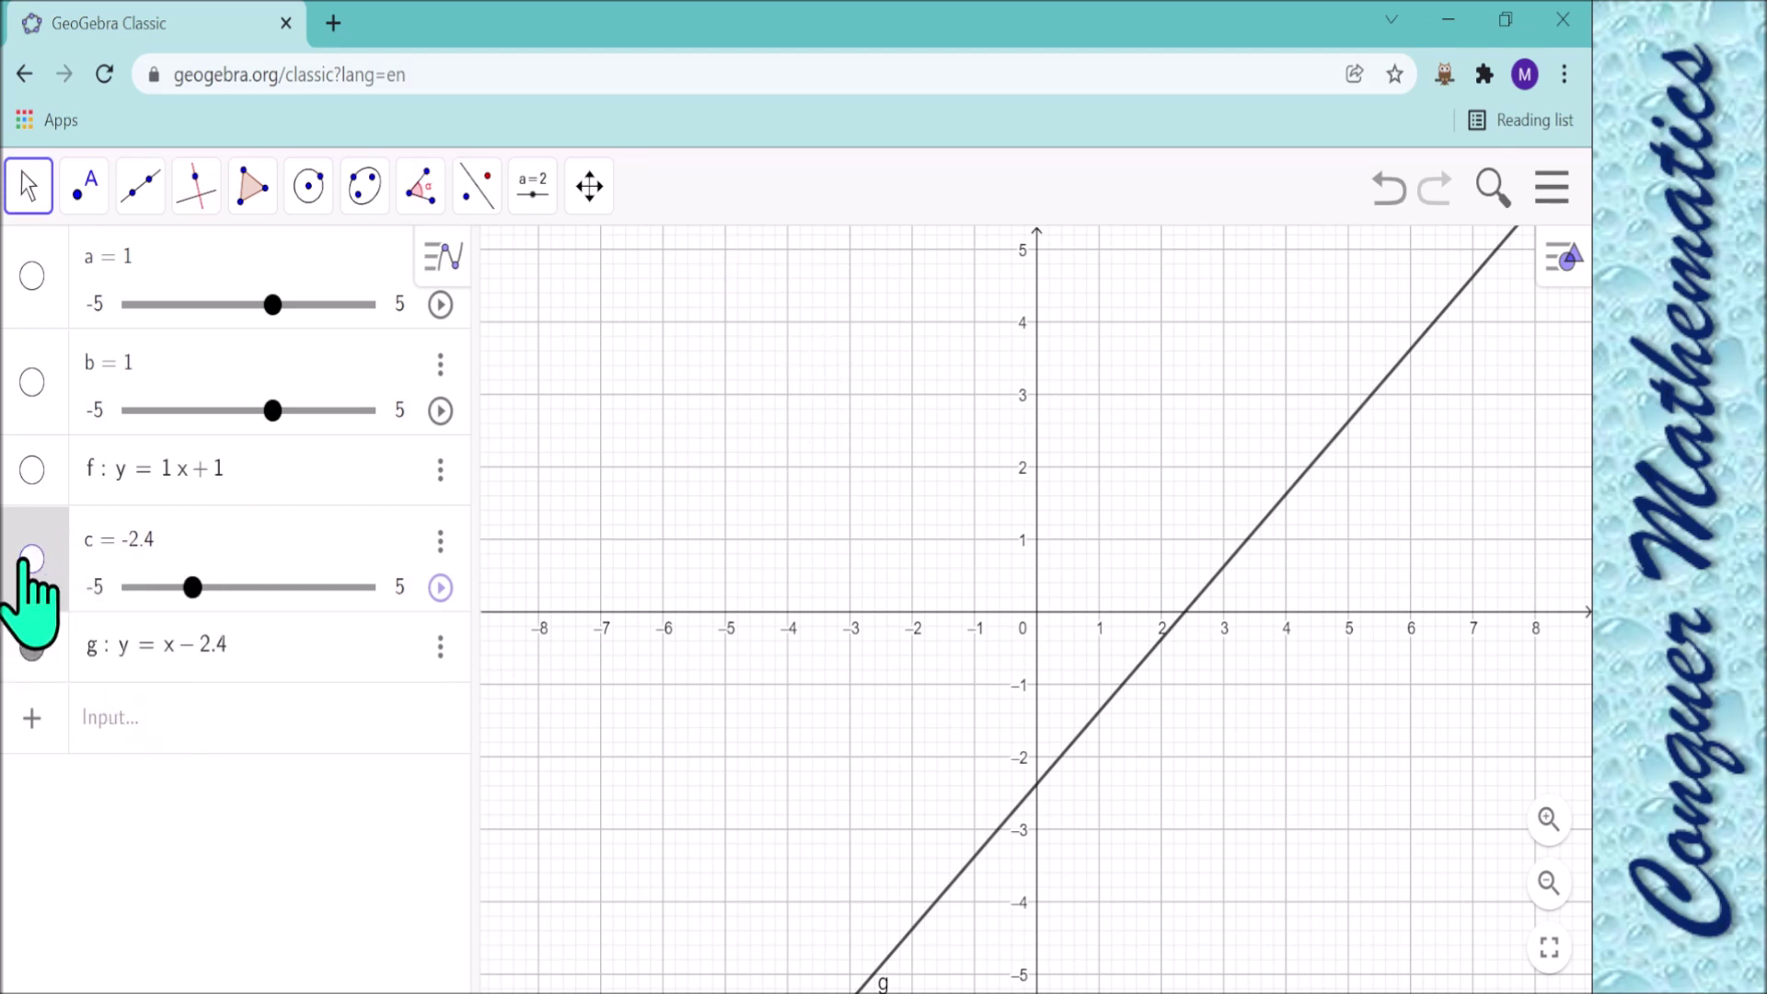
{"action": "left_click", "coordinate": [32, 559]}
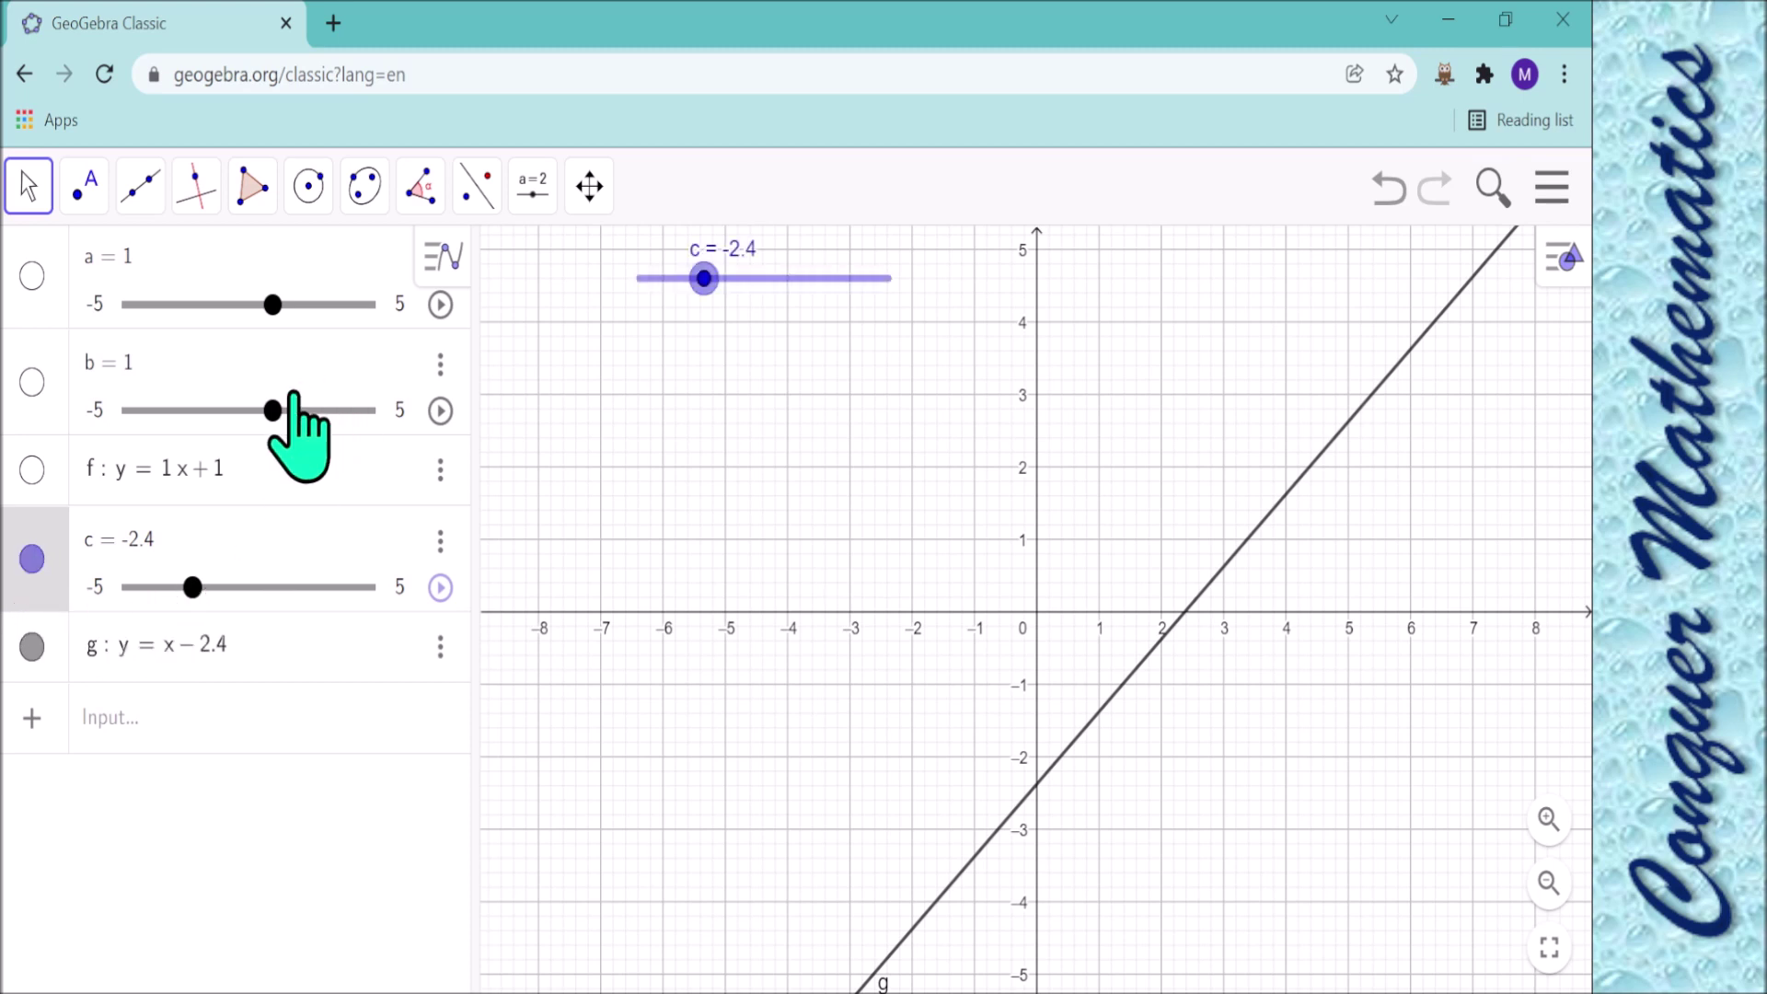
Hide slider c and its y = x + c line on the graph, and show the y = ax + b line.
{"action": "left_click", "coordinate": [32, 646]}
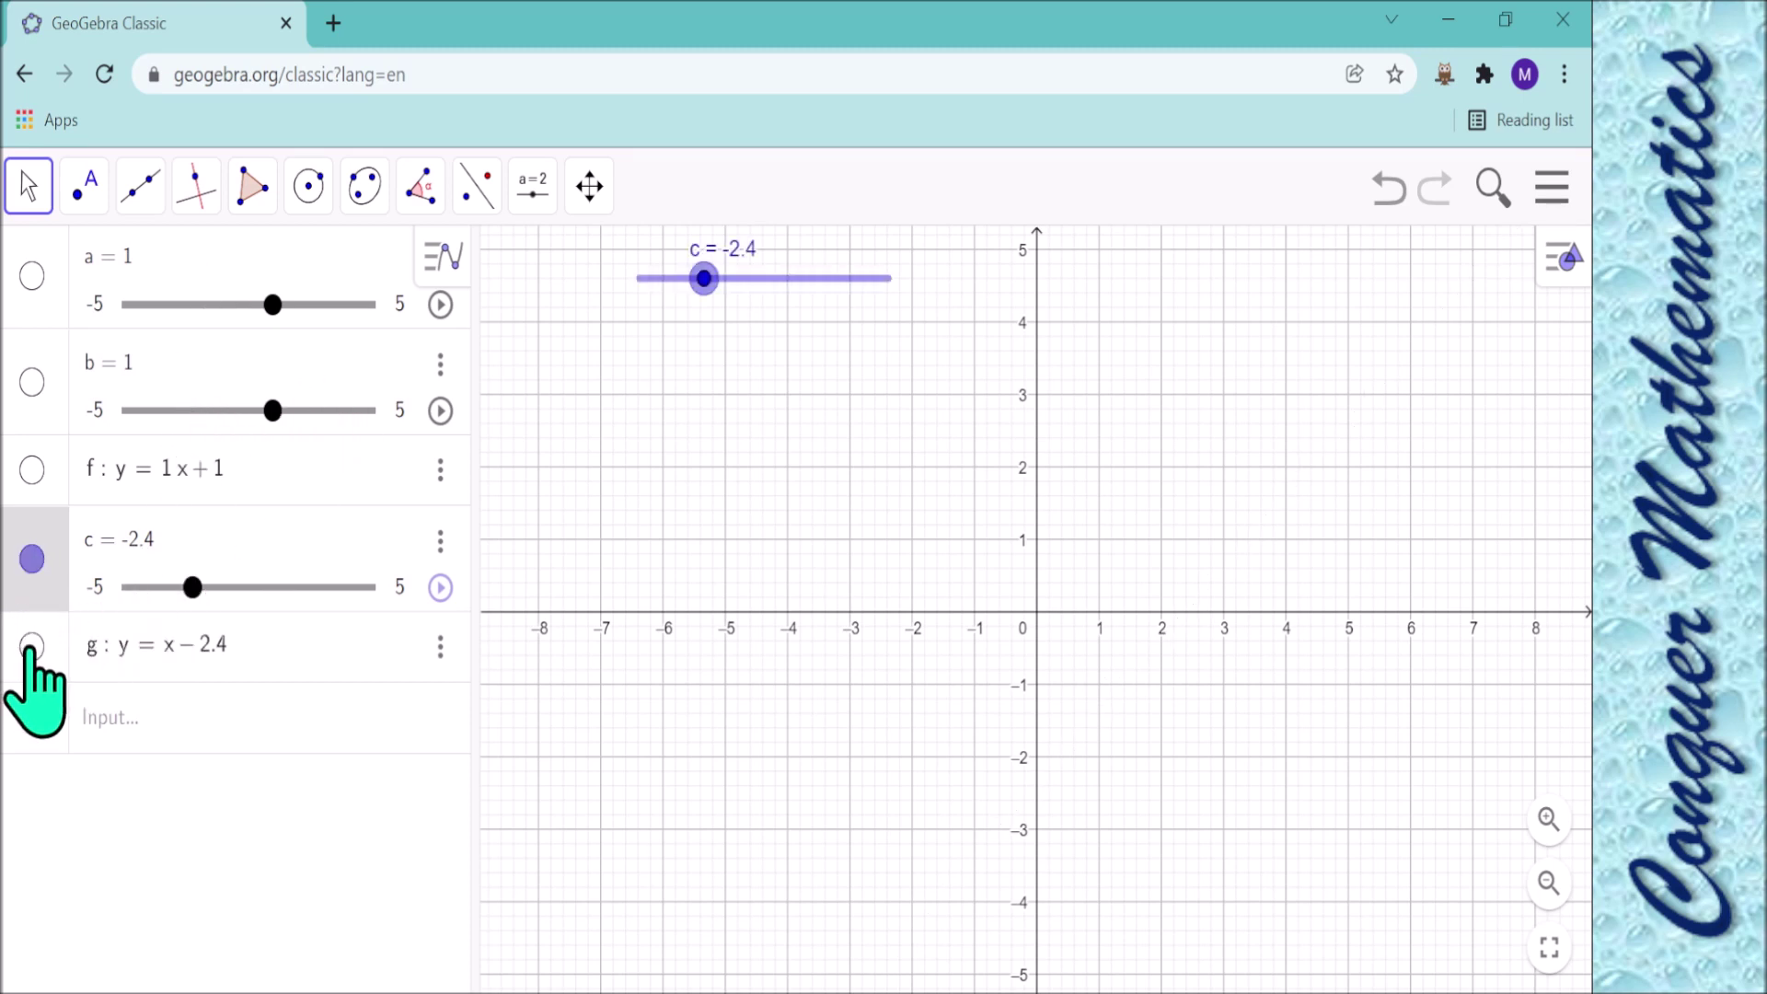
{"action": "left_click", "coordinate": [32, 559]}
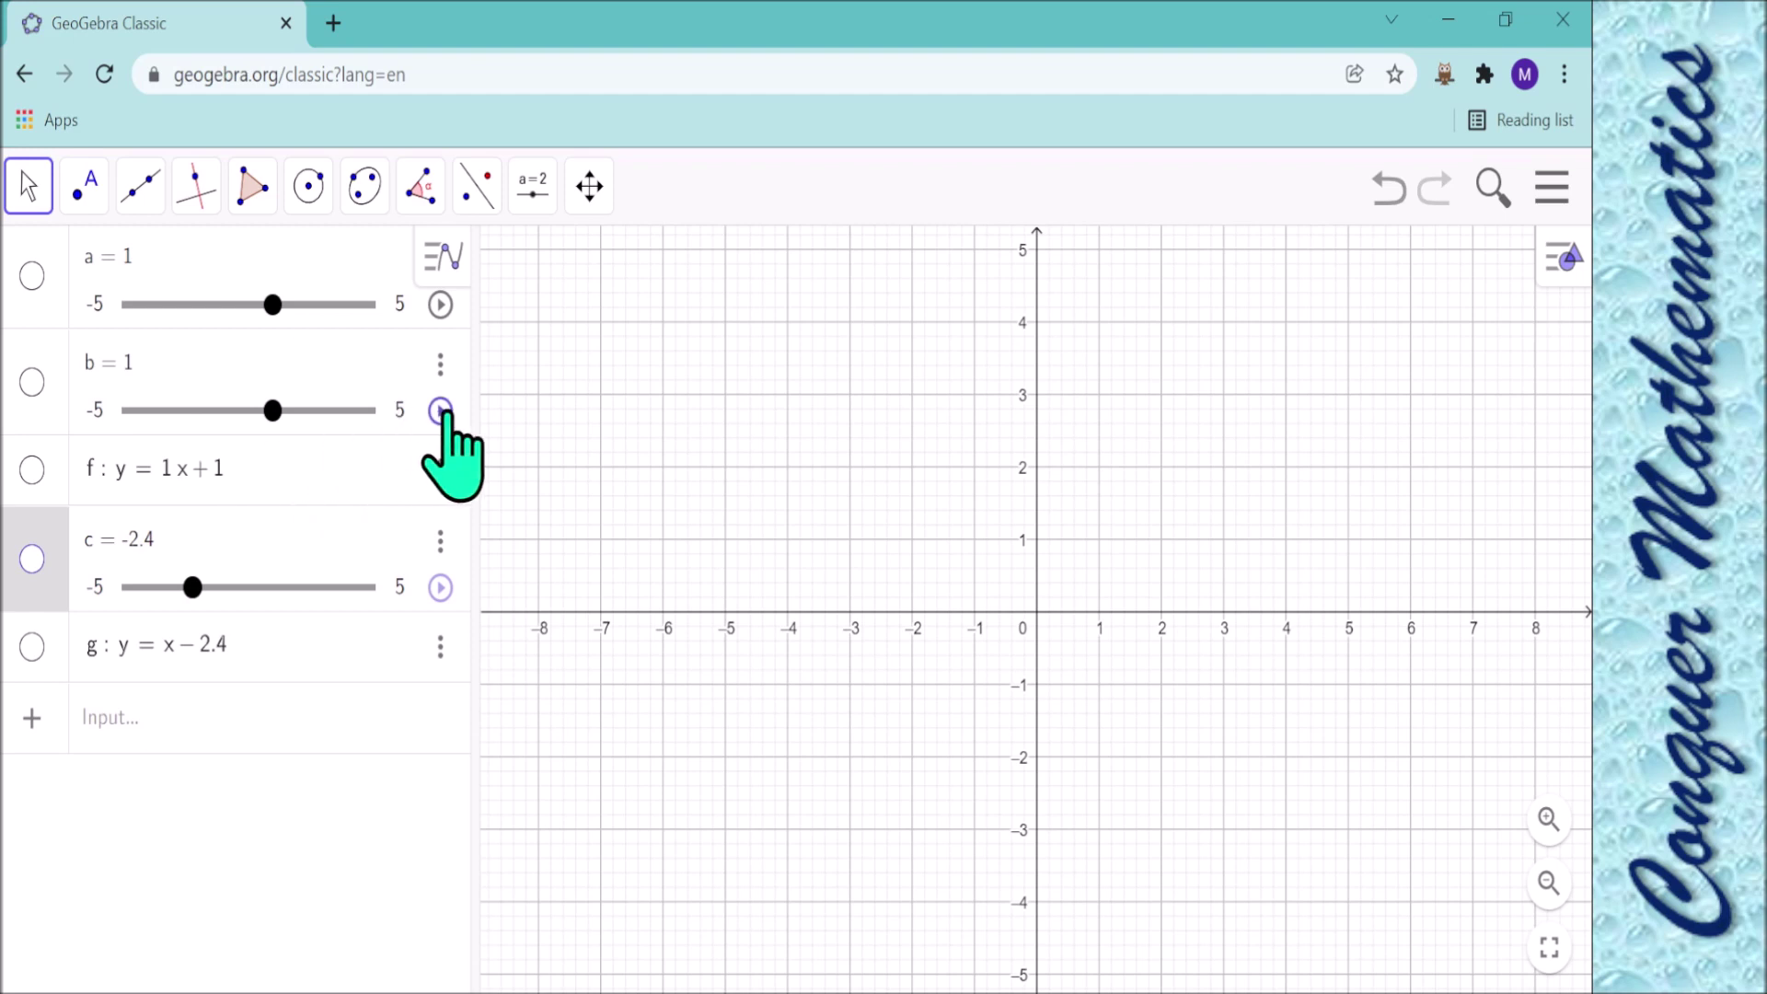
{"action": "left_click", "coordinate": [31, 469]}
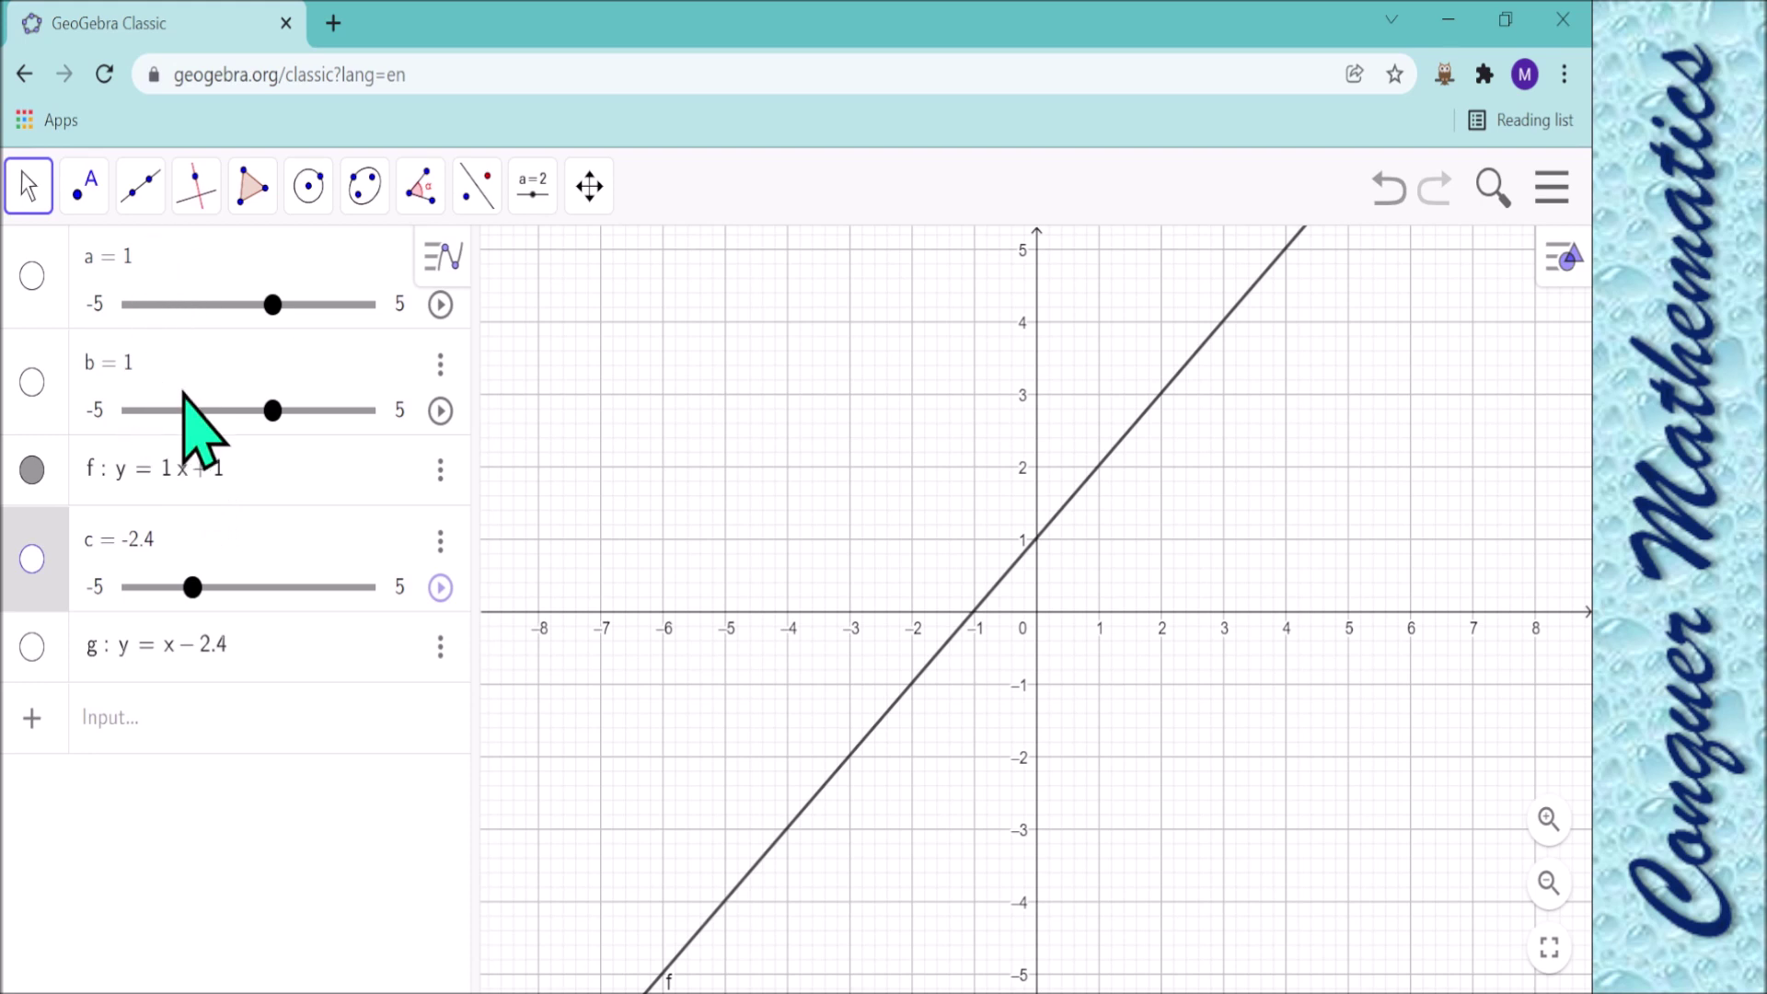
Animate slider b and pause it at about 1.26, and animate slider a and pause it at about 1.
{"action": "left_click", "coordinate": [440, 410]}
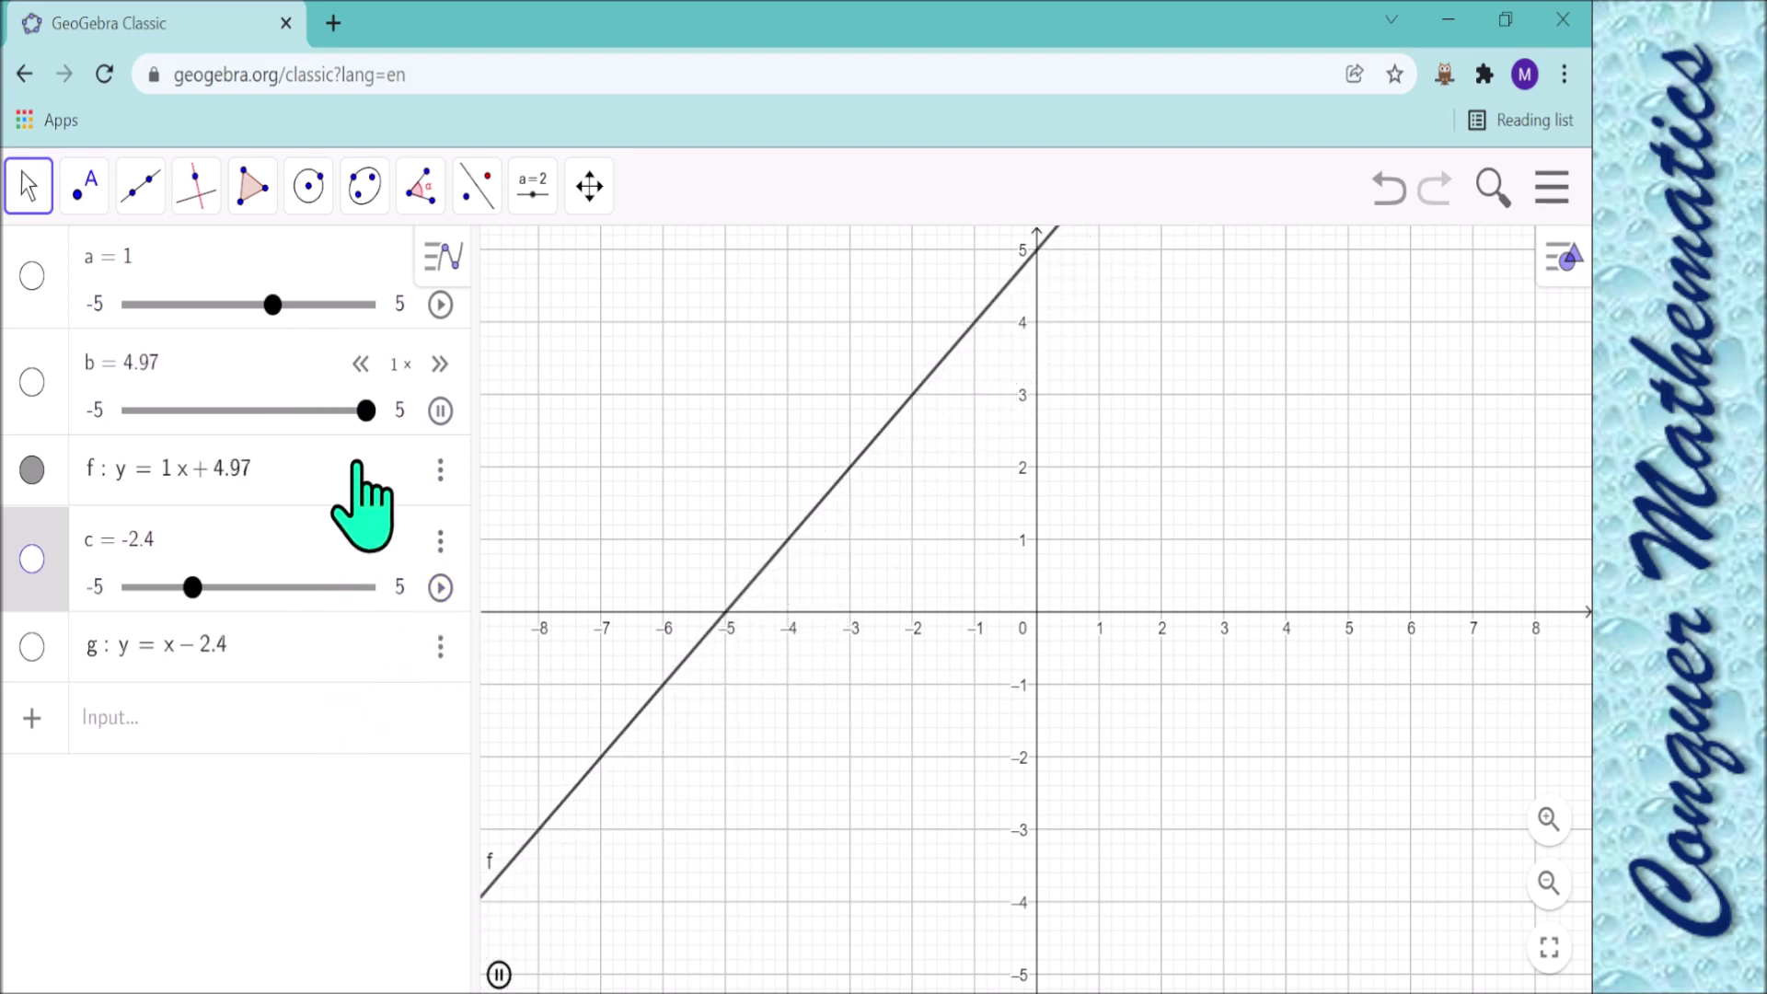
{"action": "left_click", "coordinate": [440, 411]}
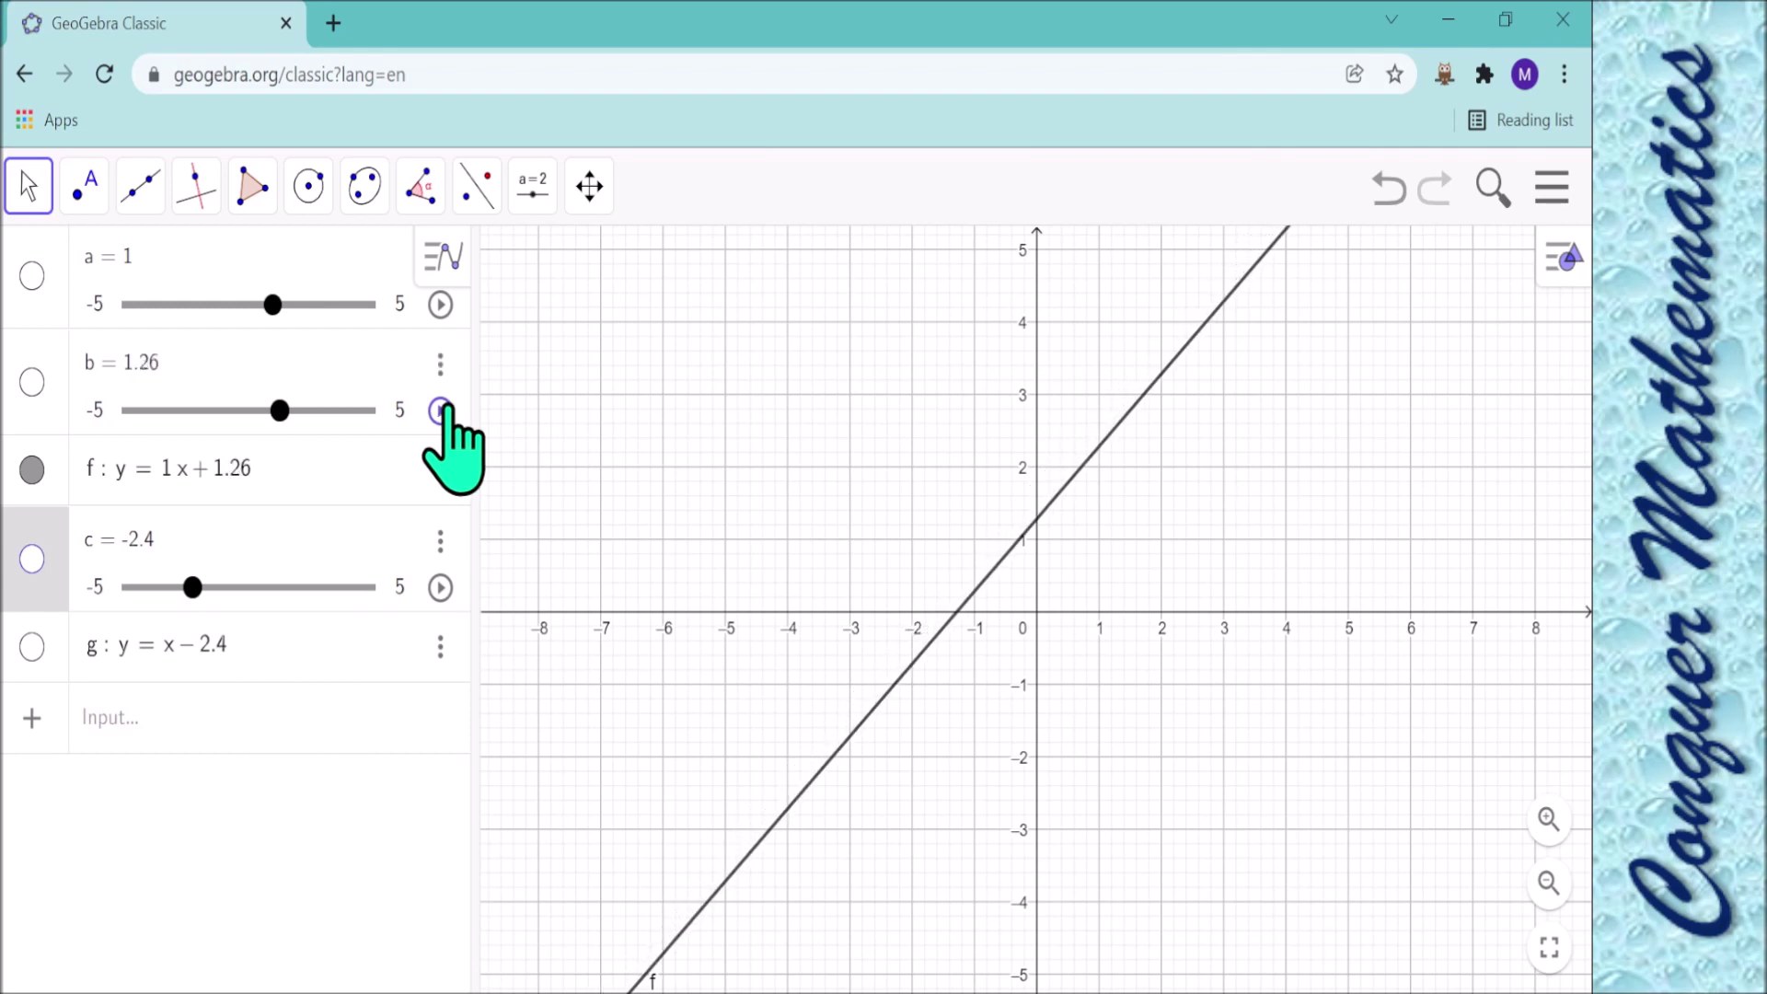
{"action": "left_click", "coordinate": [440, 305]}
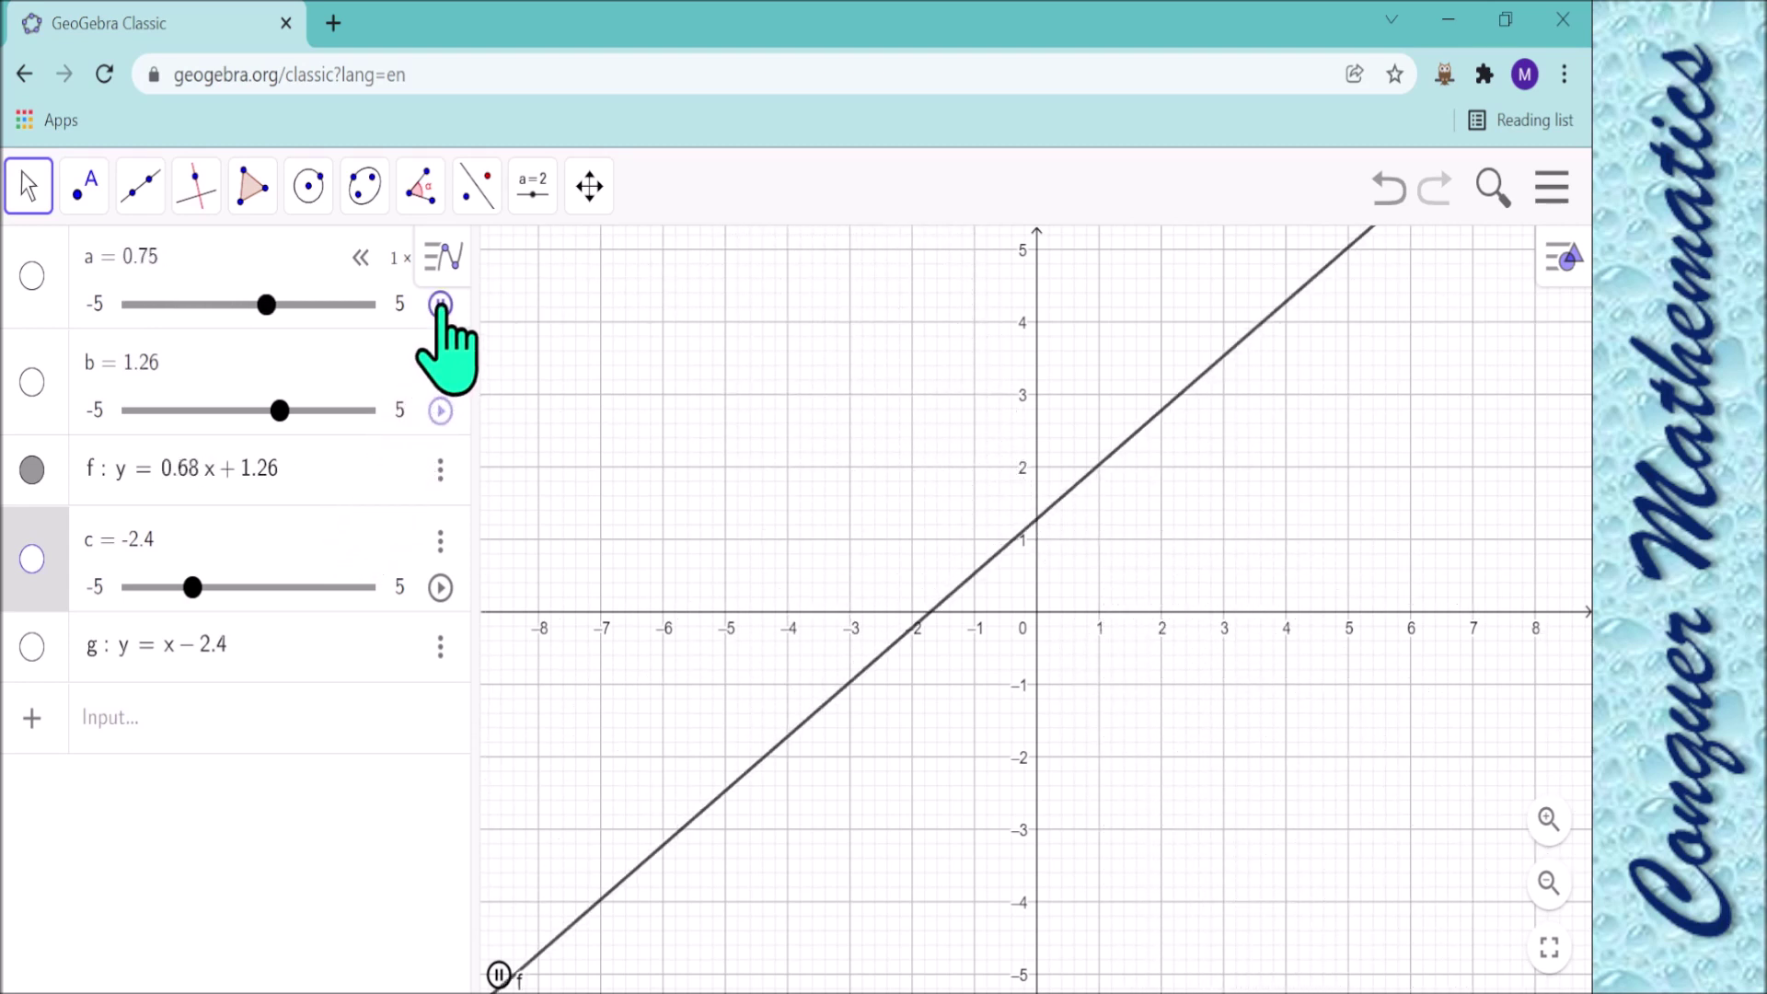
{"action": "left_click", "coordinate": [440, 305]}
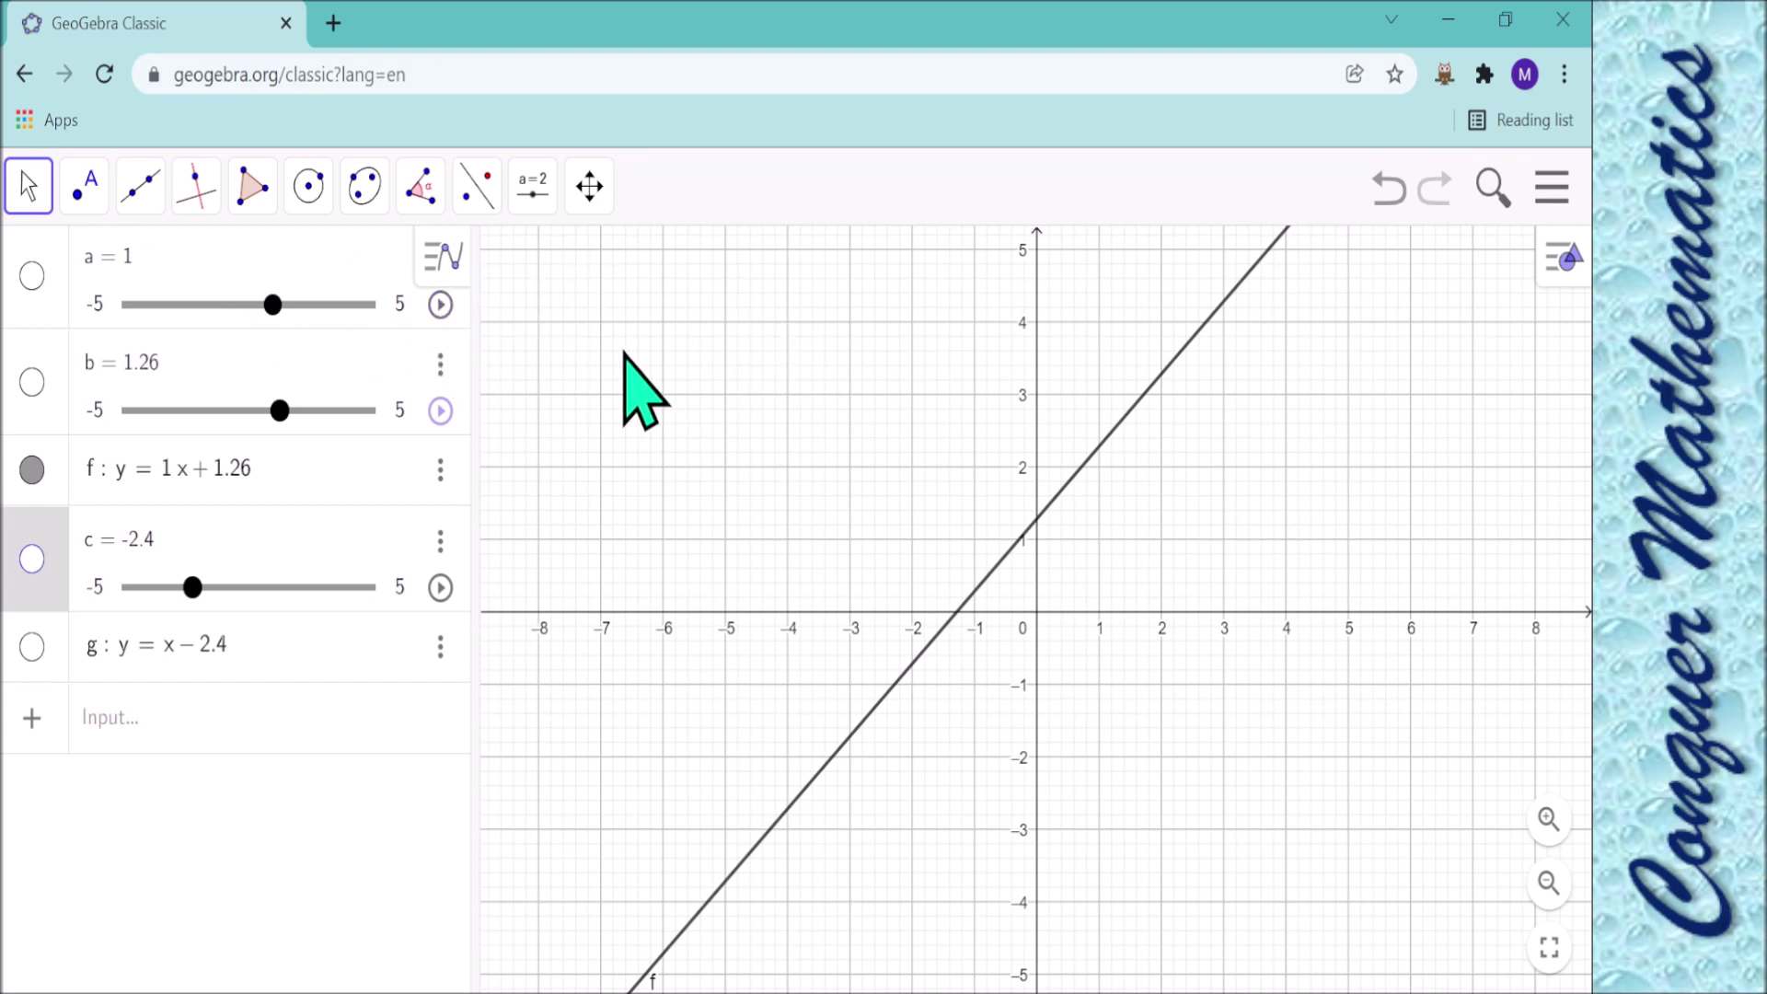
Delete all sliders and lines from a through g at once.
{"action": "left_click", "coordinate": [50, 269]}
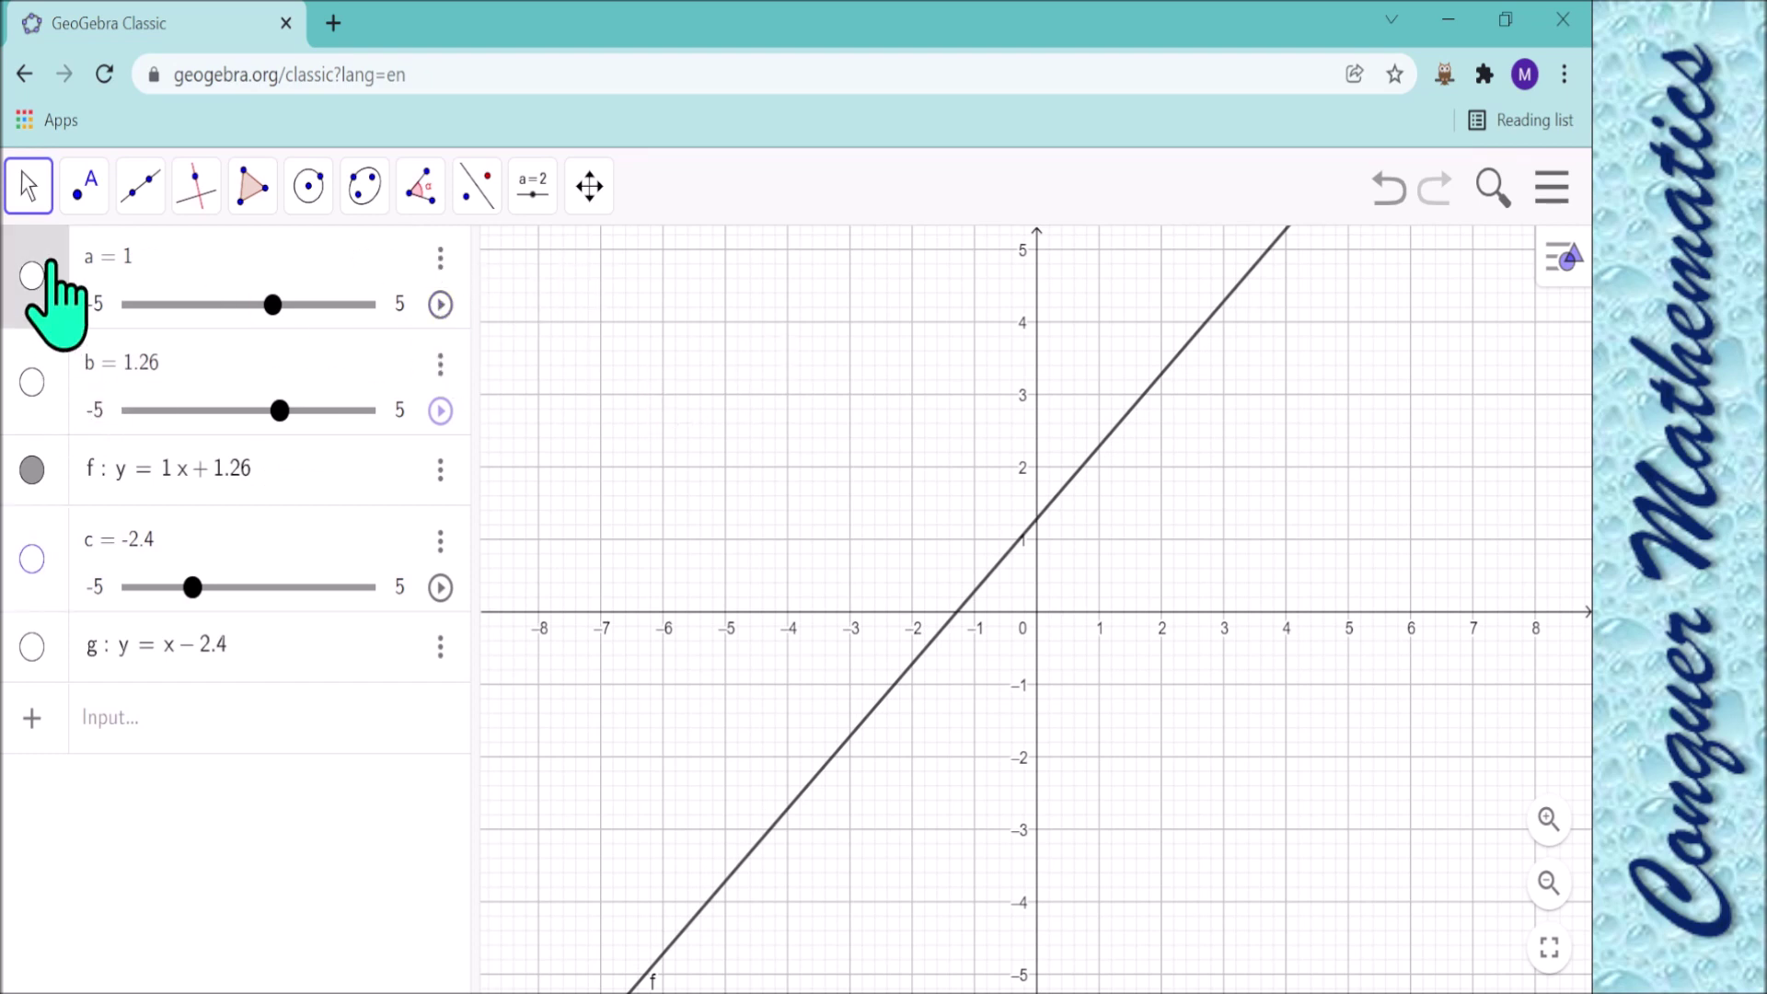
{"action": "left_click", "coordinate": [55, 635], "text": "shift"}
{"action": "right_click", "coordinate": [54, 624]}
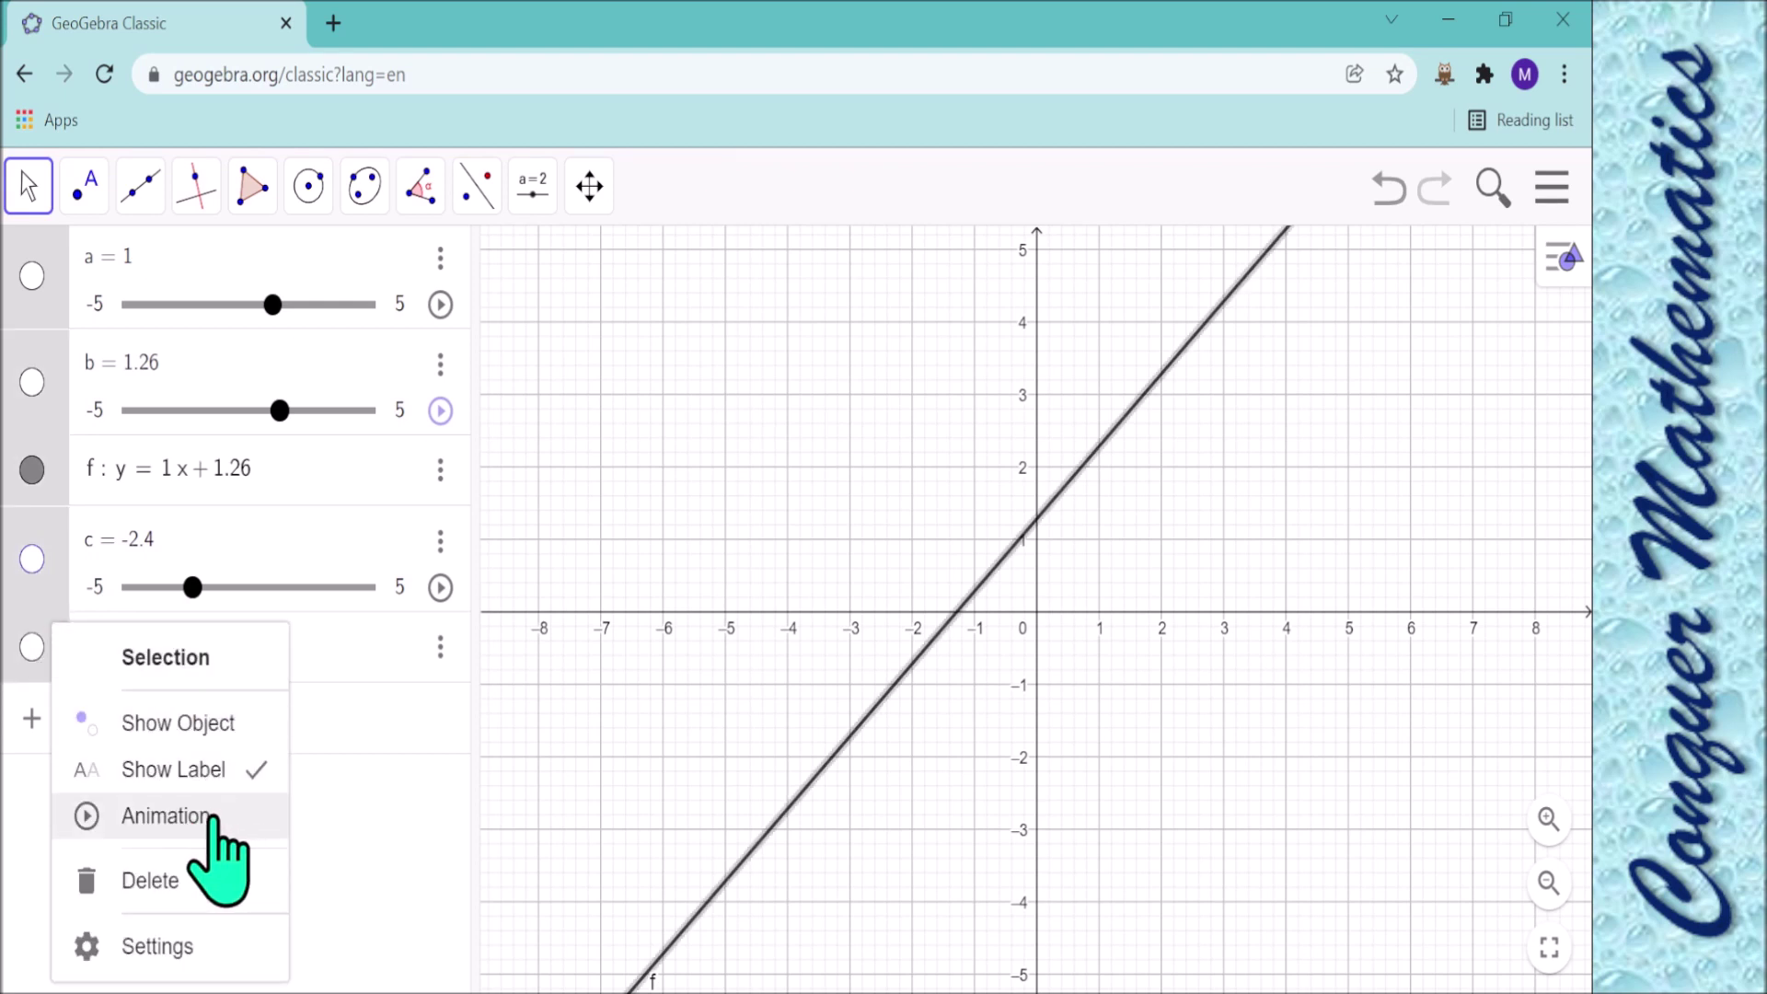
{"action": "left_click", "coordinate": [175, 882]}
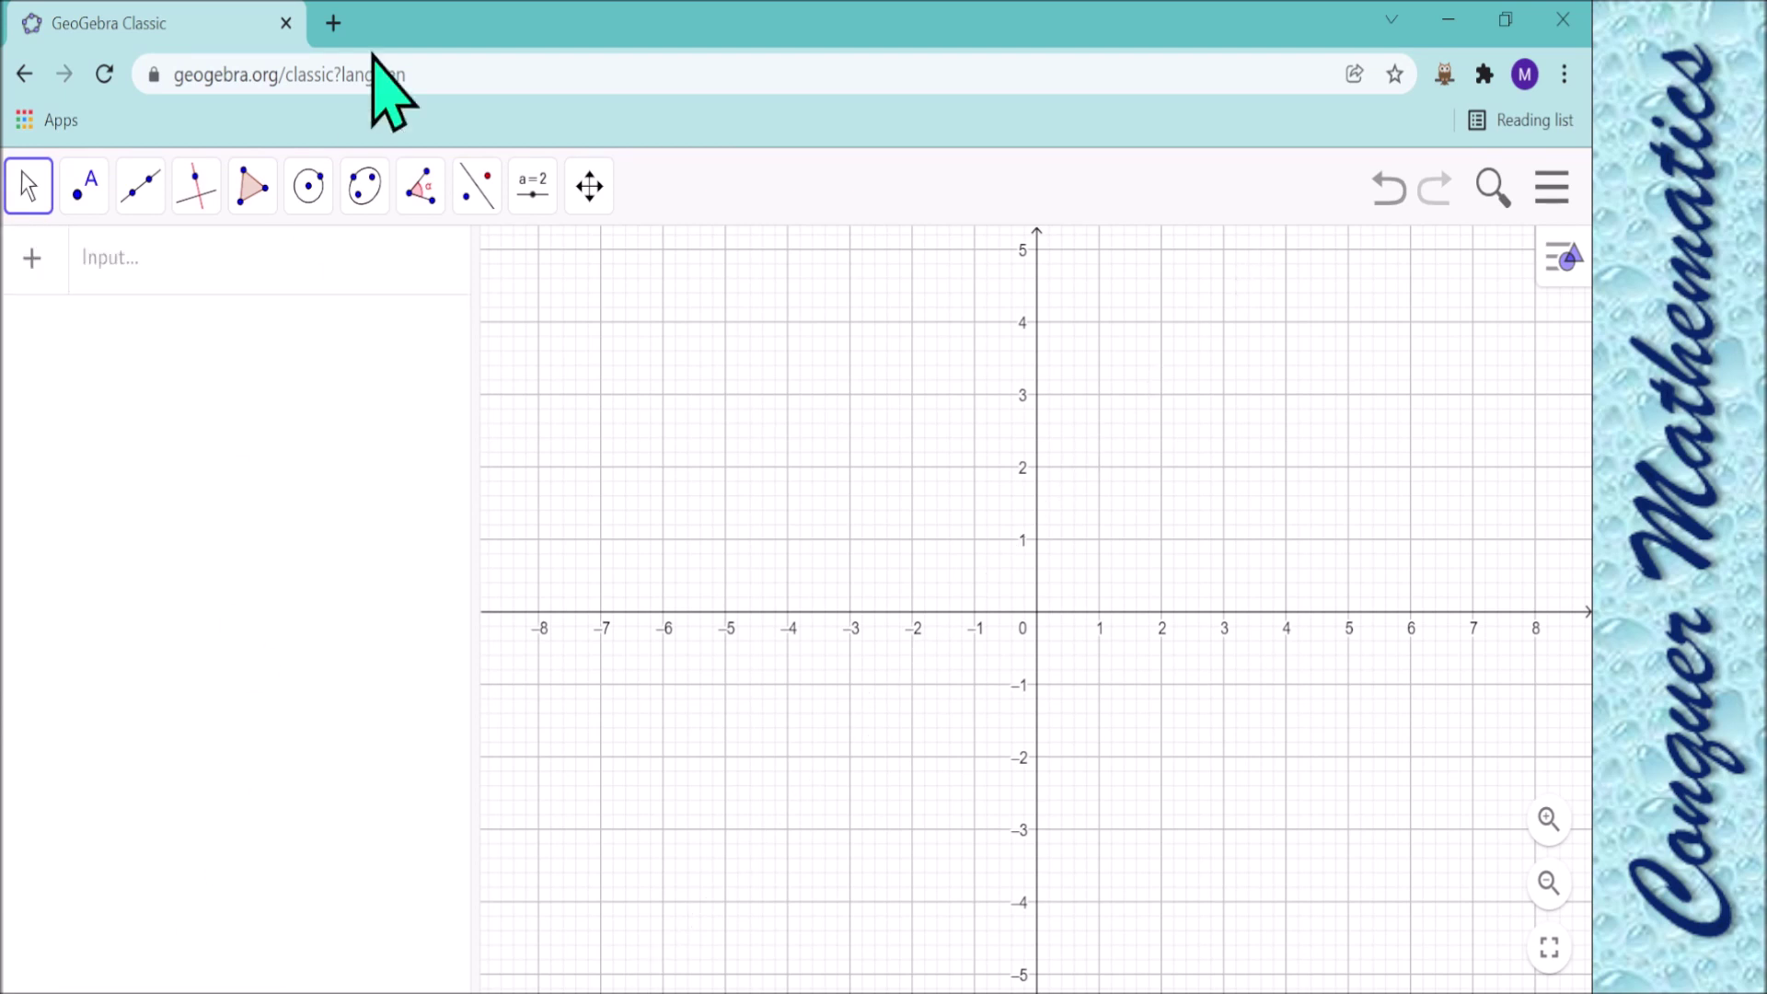
Create an angle slider α = 45° near the graph's upper left, ranging from 0° to 360° in 1° increments.
{"action": "left_click", "coordinate": [532, 189]}
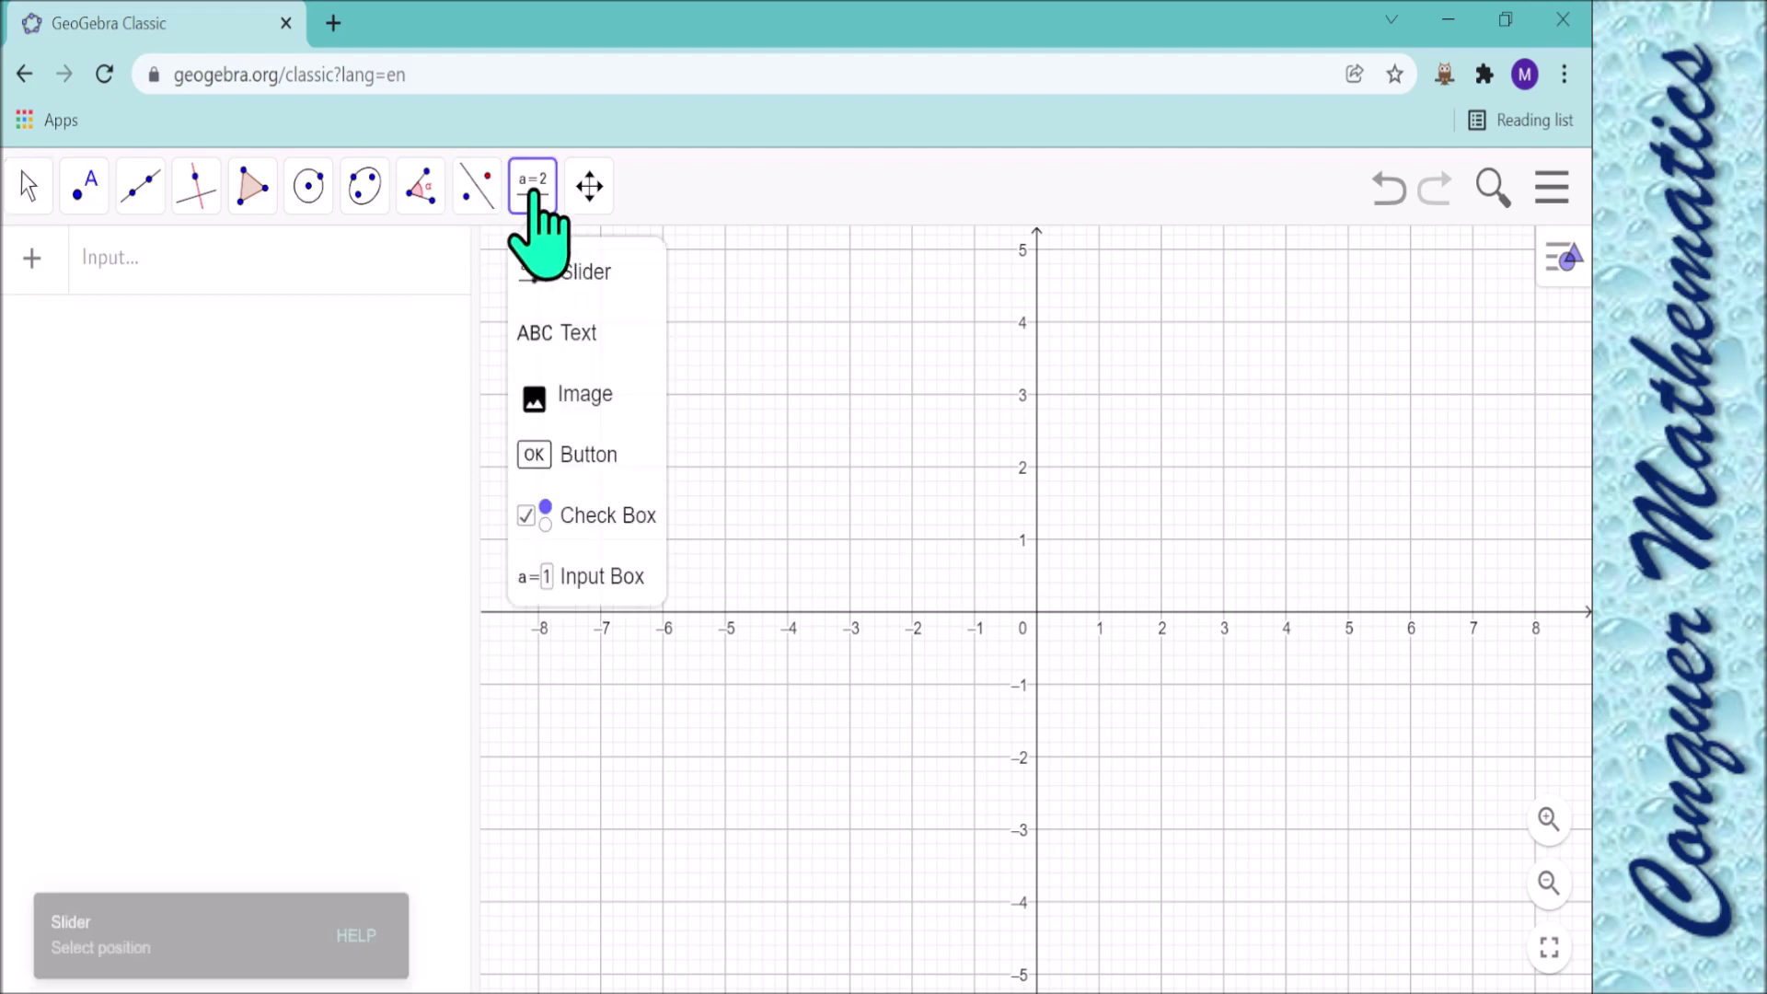
{"action": "left_click", "coordinate": [558, 271]}
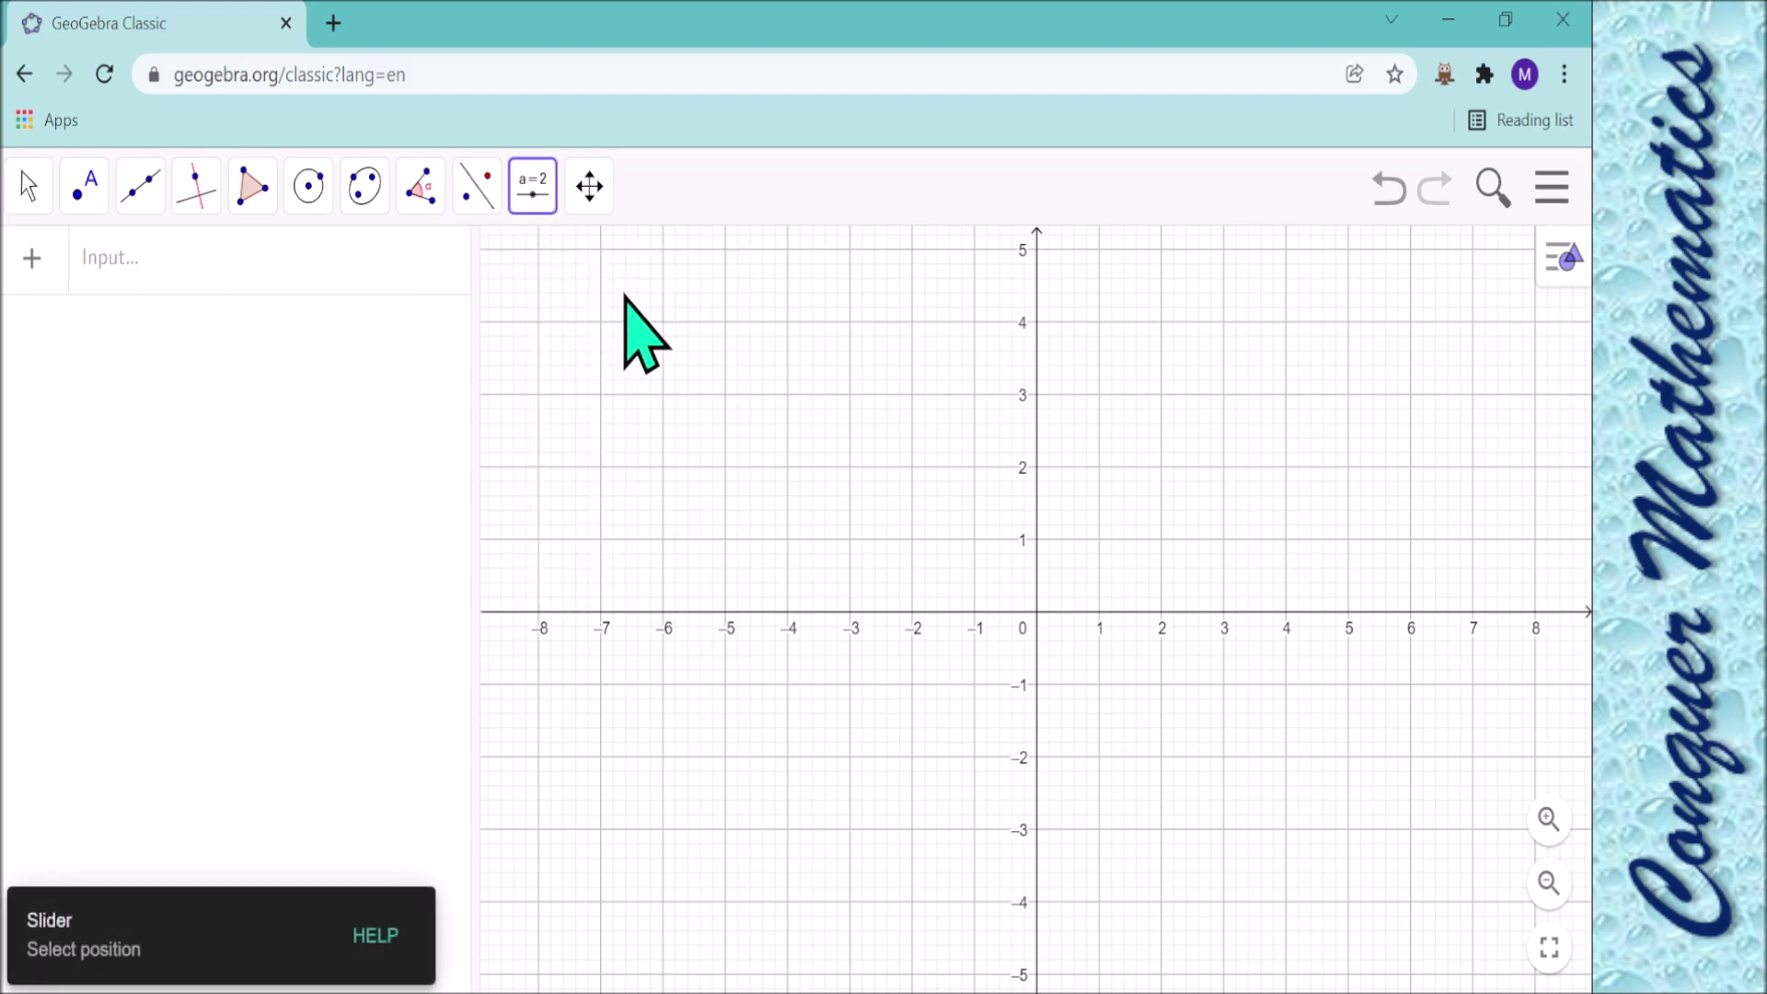
{"action": "left_click", "coordinate": [636, 294]}
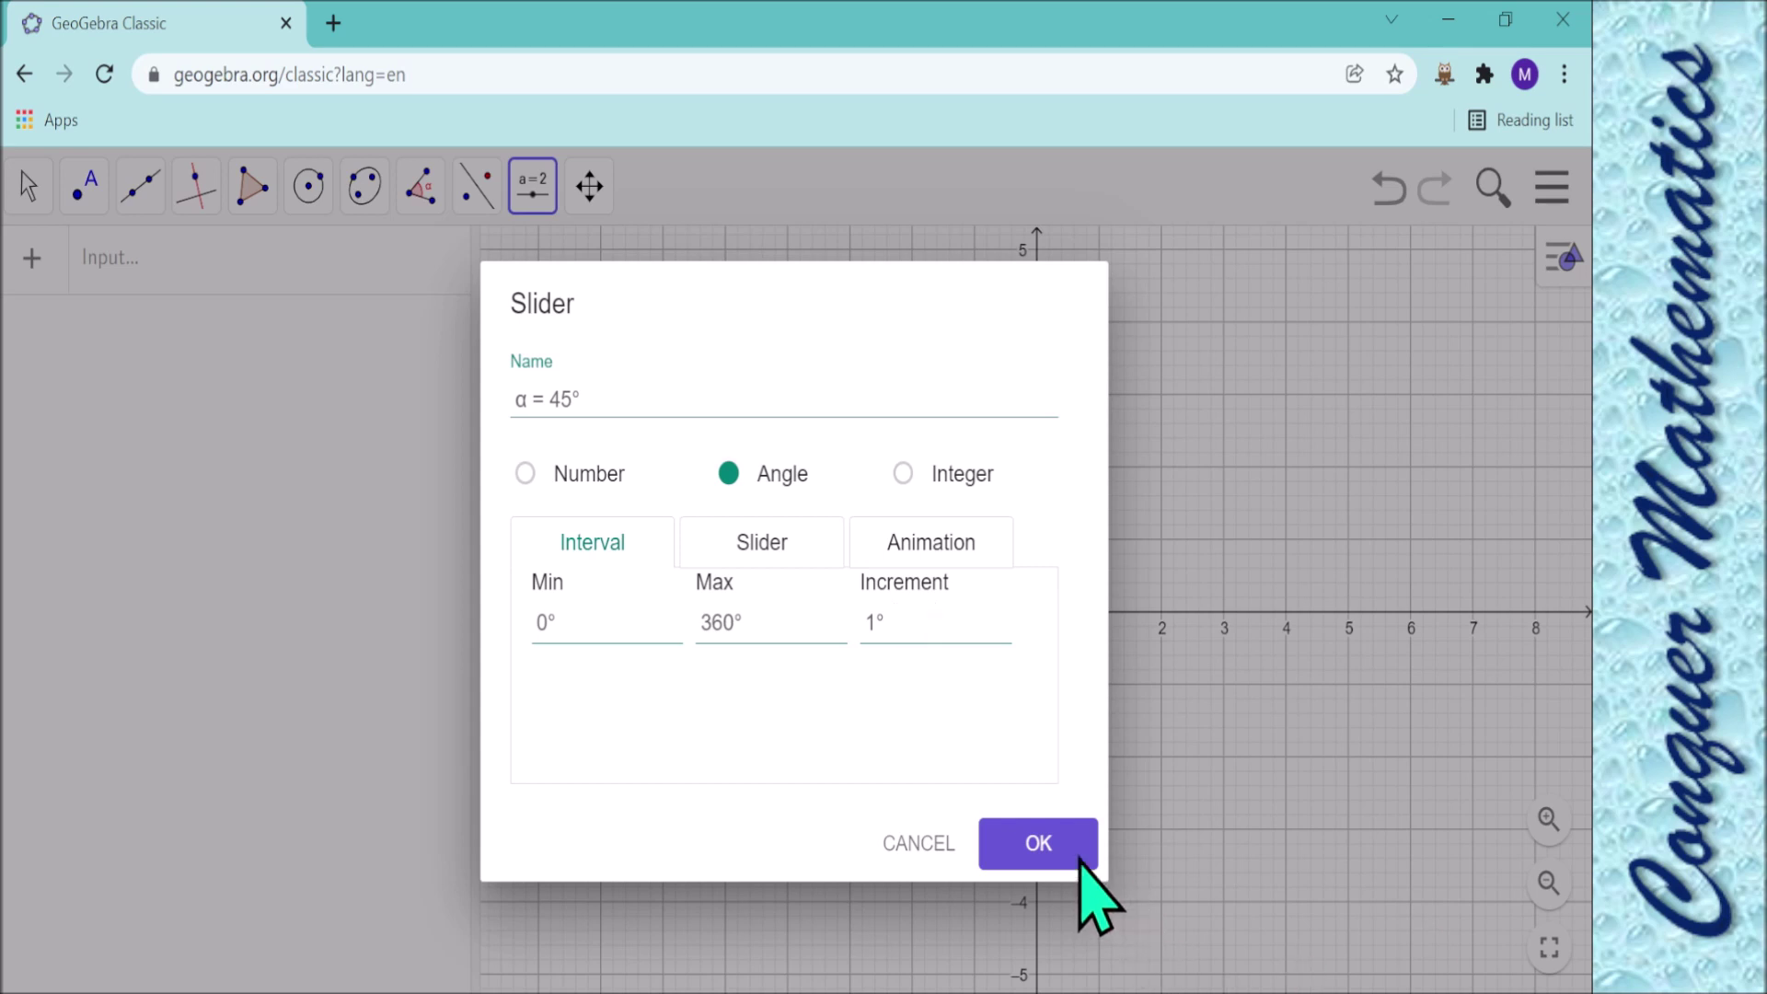
{"action": "left_click", "coordinate": [1040, 846]}
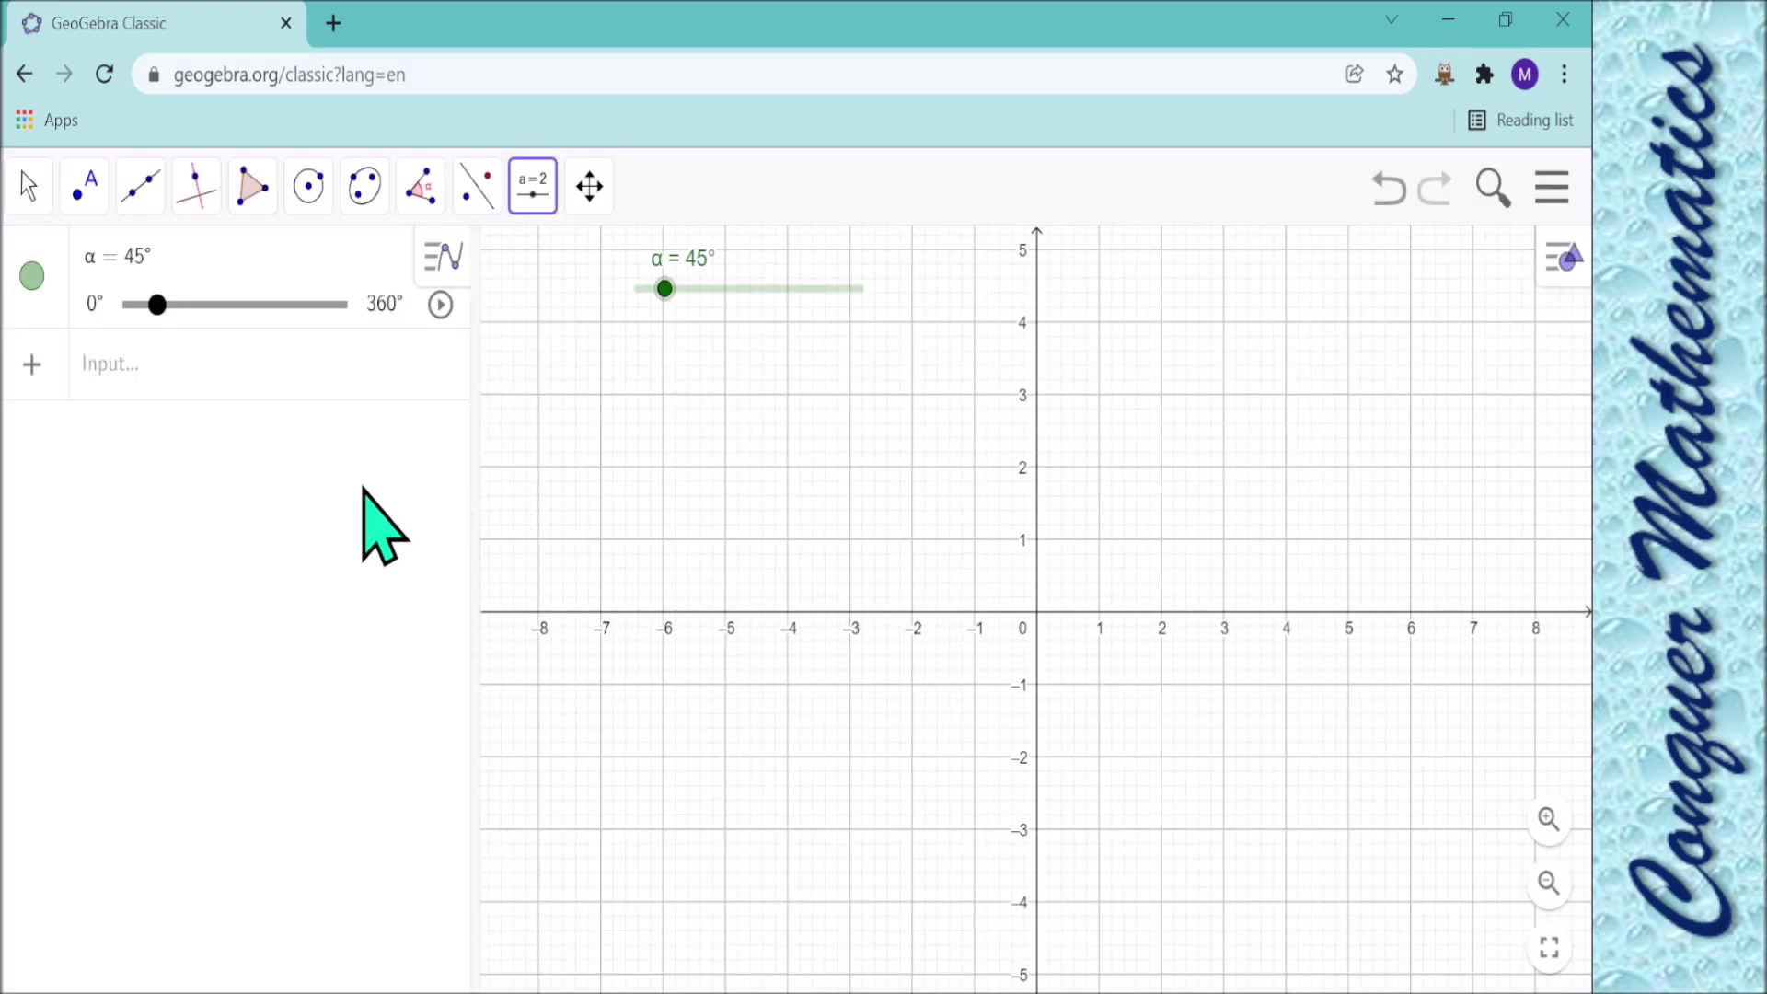
Start an Angle with Given Size using a leg point A at (-2, 1) and a vertex B at (-6, 1).
{"action": "left_click", "coordinate": [419, 194]}
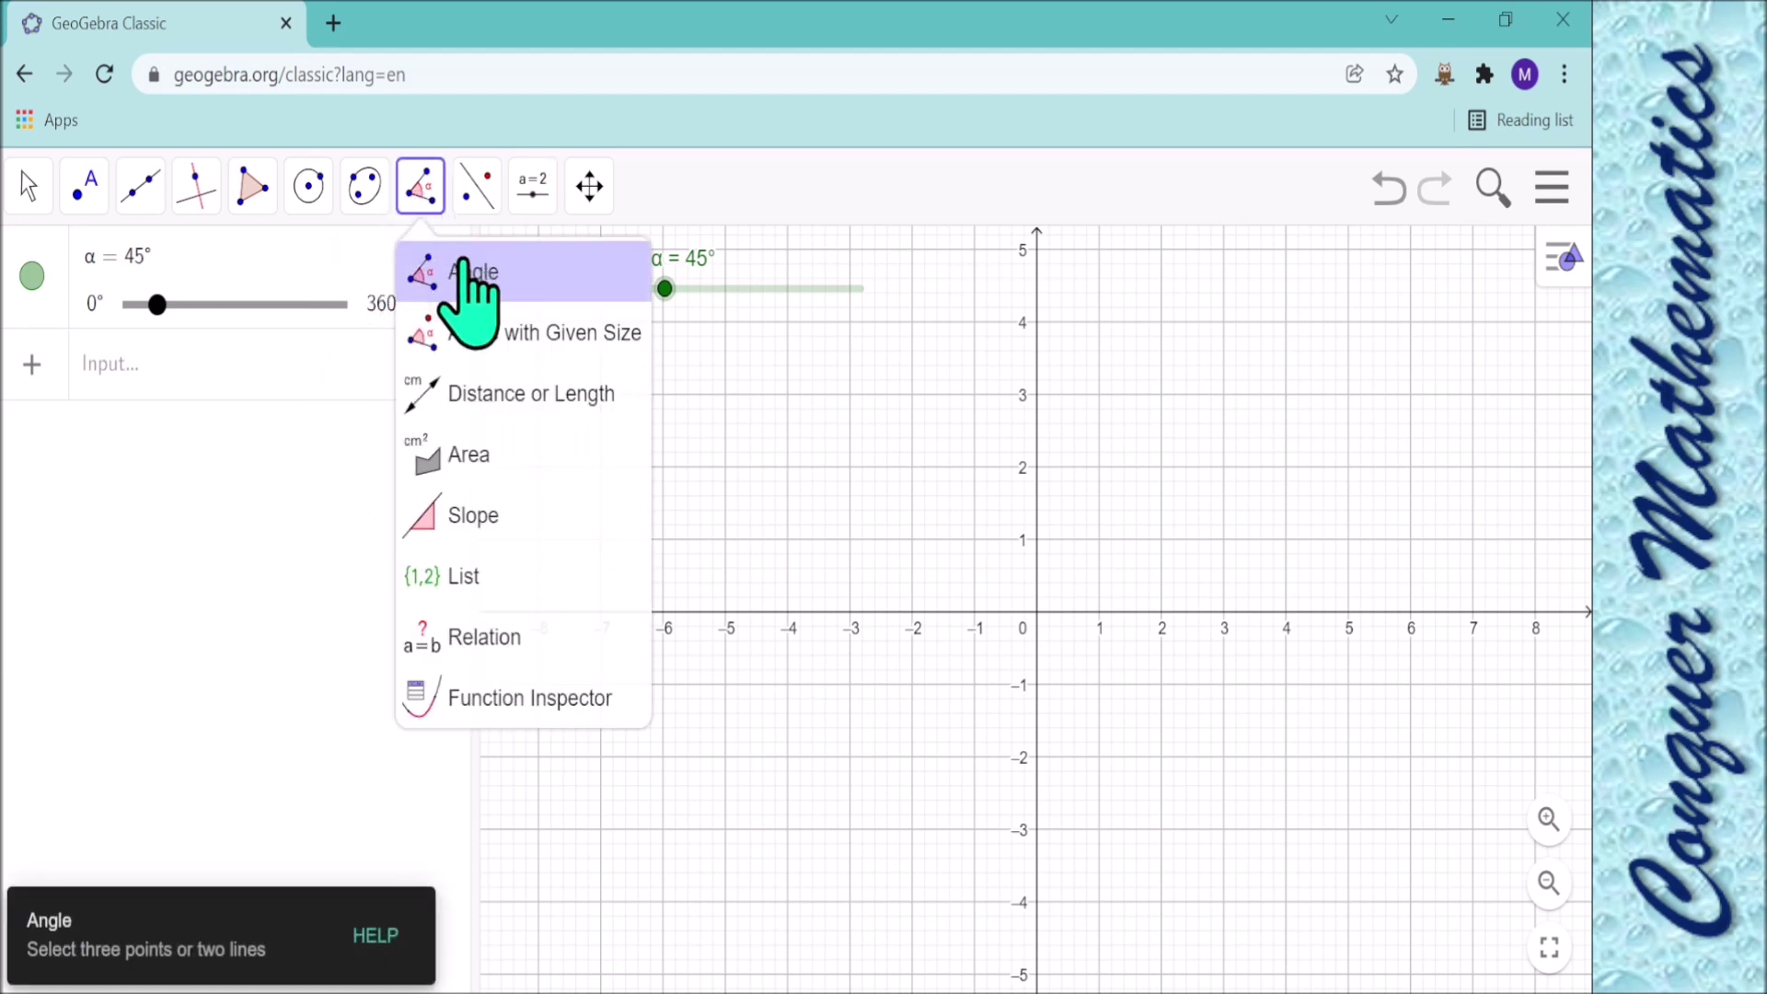
{"action": "left_click", "coordinate": [471, 336]}
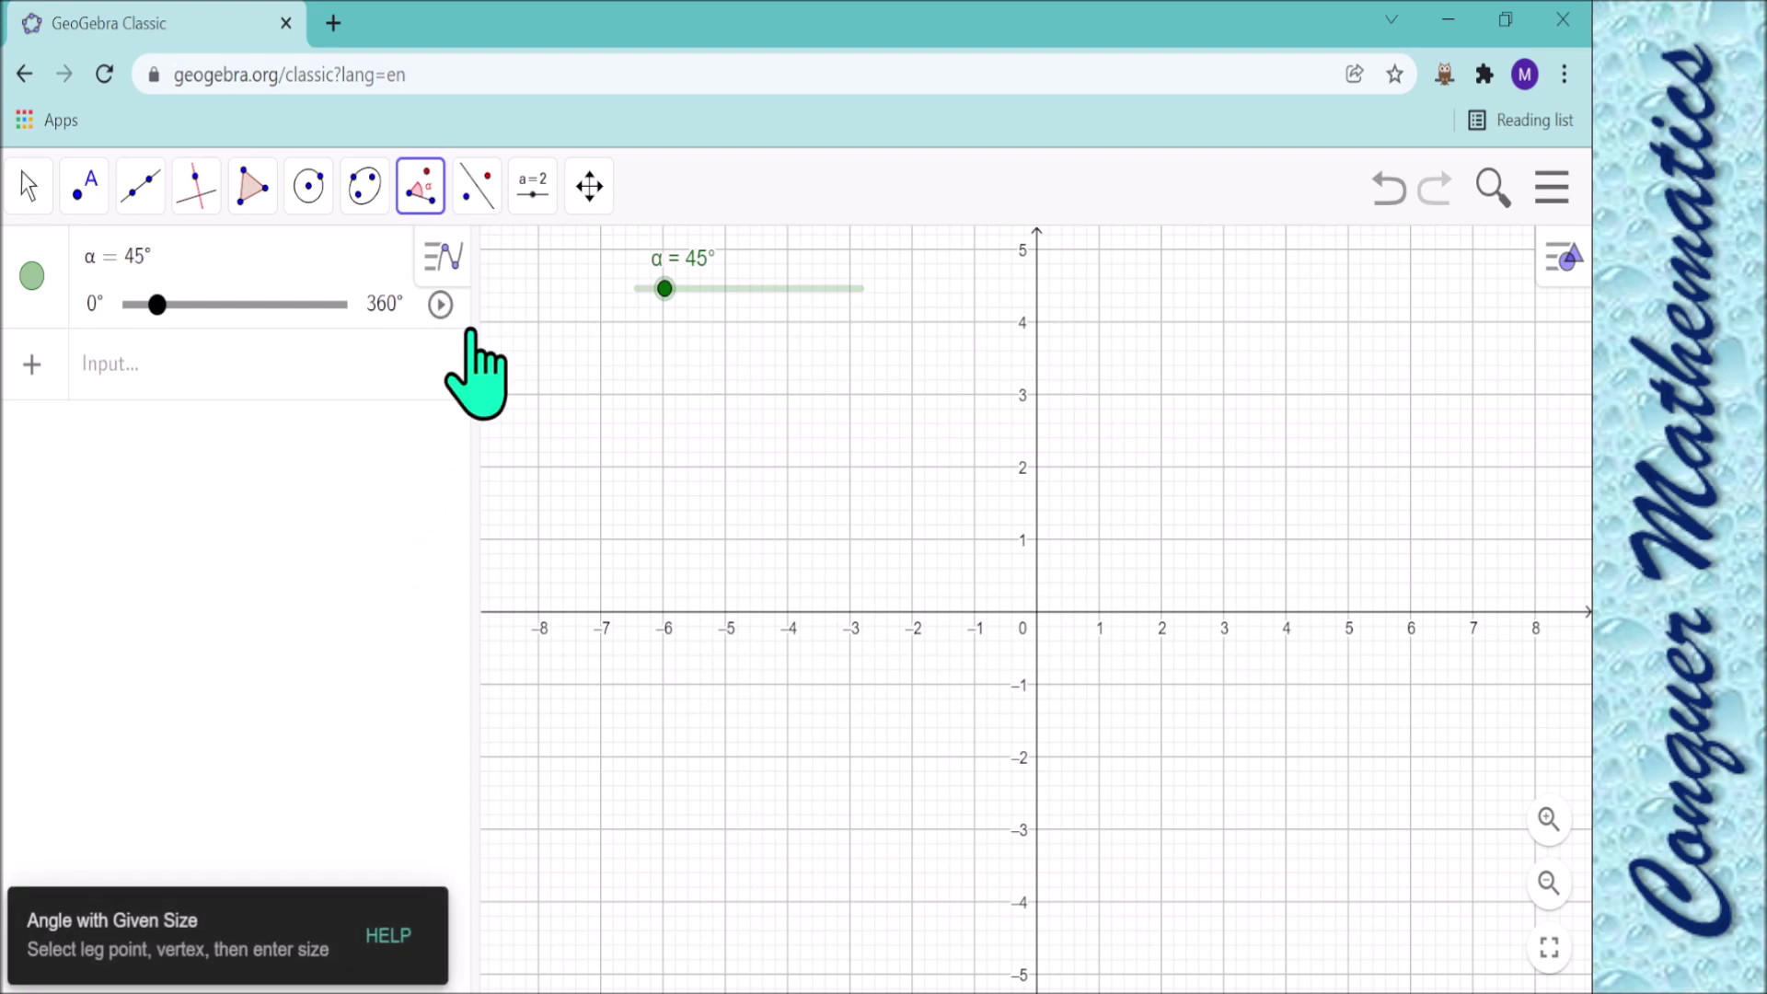
{"action": "left_click", "coordinate": [912, 539]}
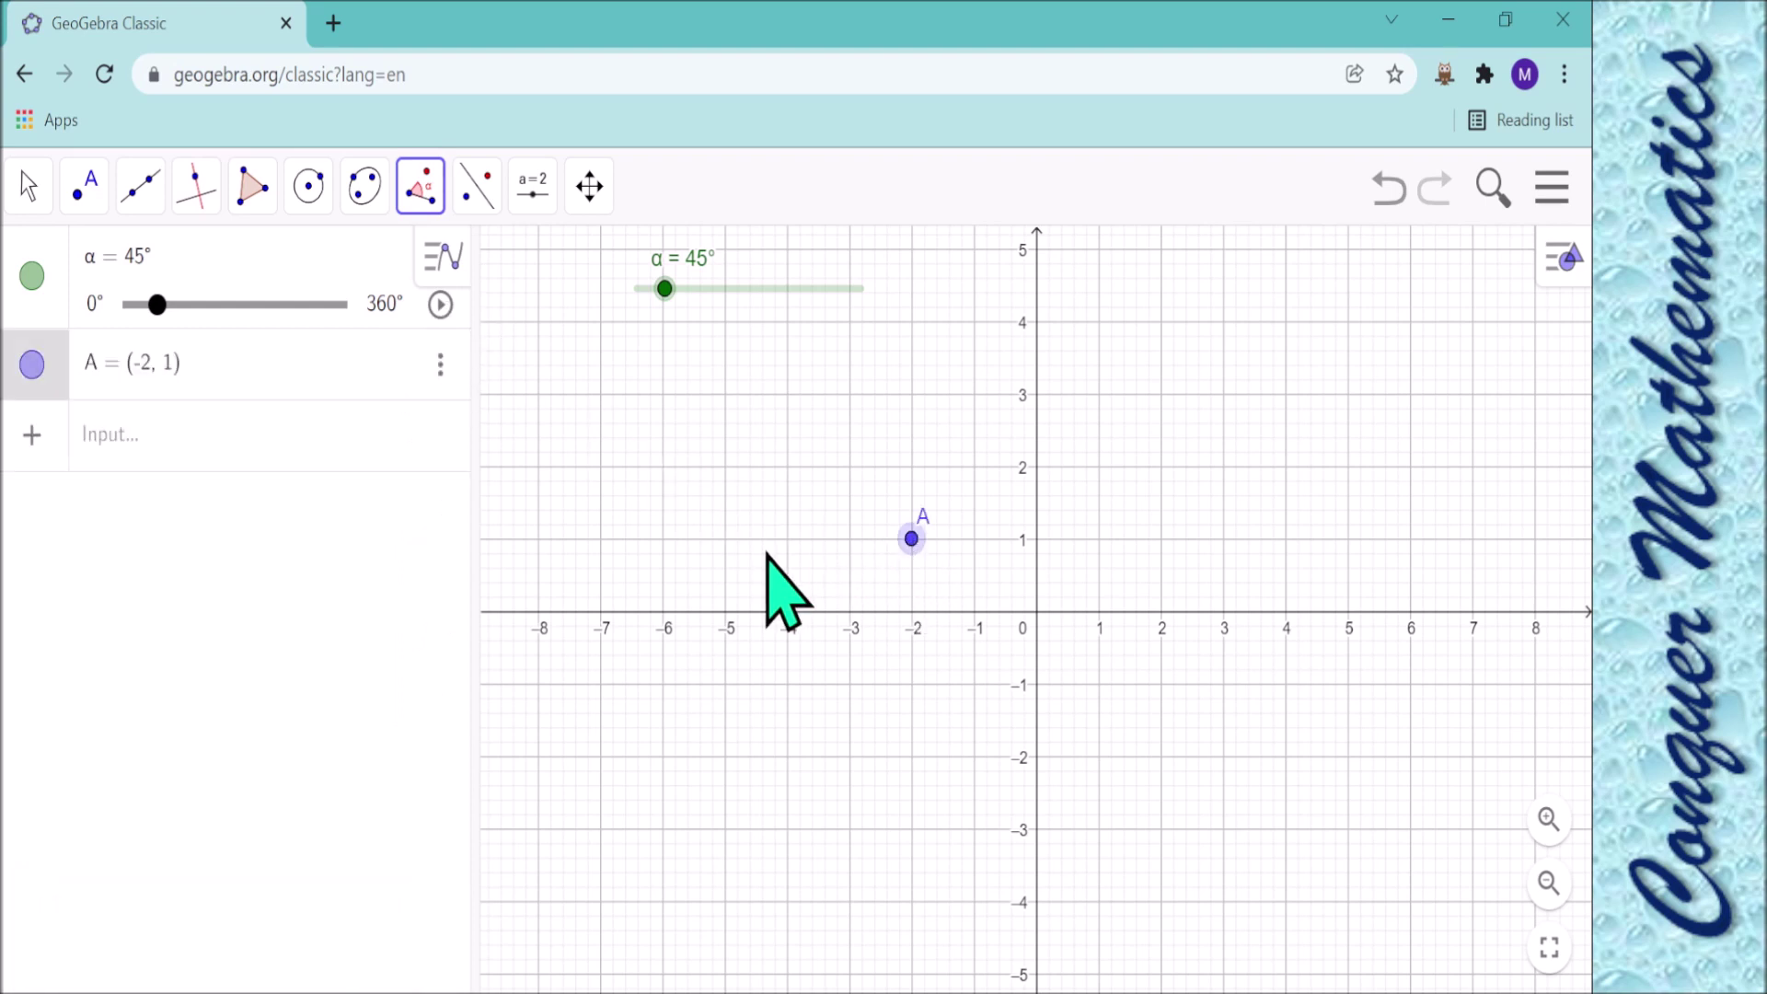
{"action": "left_click", "coordinate": [664, 541]}
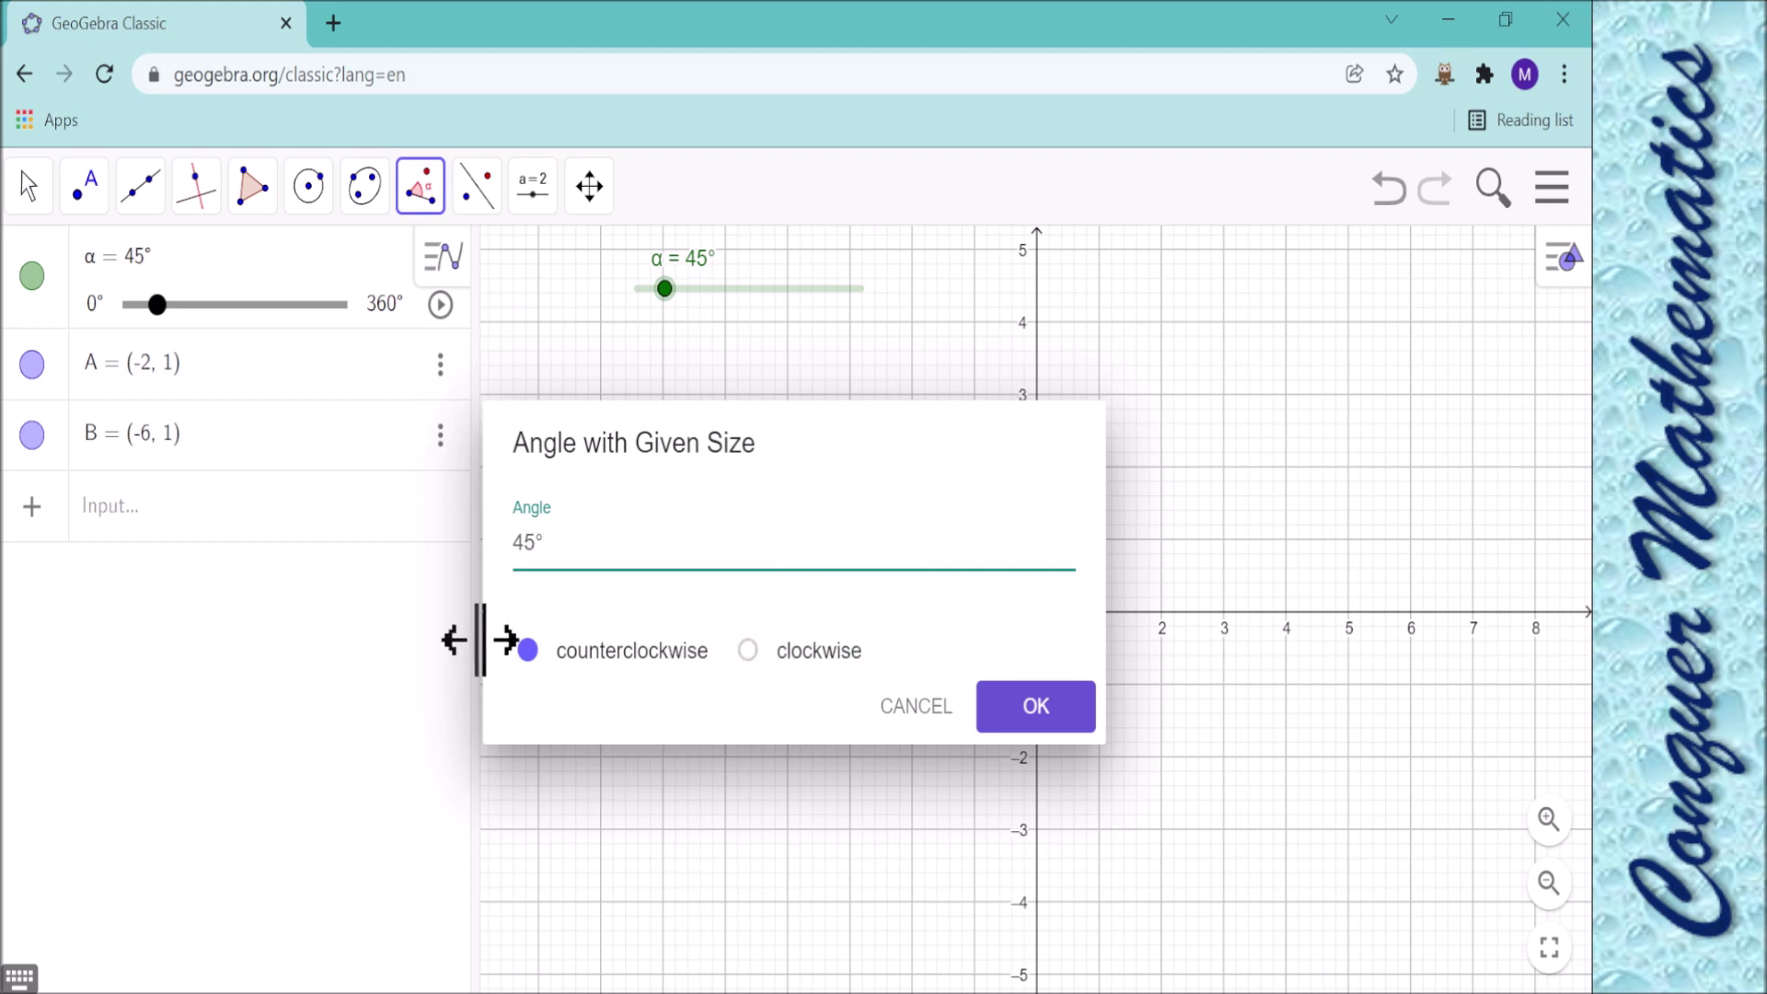
Enter the Greek letter α in a new algebra row, copy it, and use it as the counterclockwise angle size.
{"action": "left_click", "coordinate": [115, 509]}
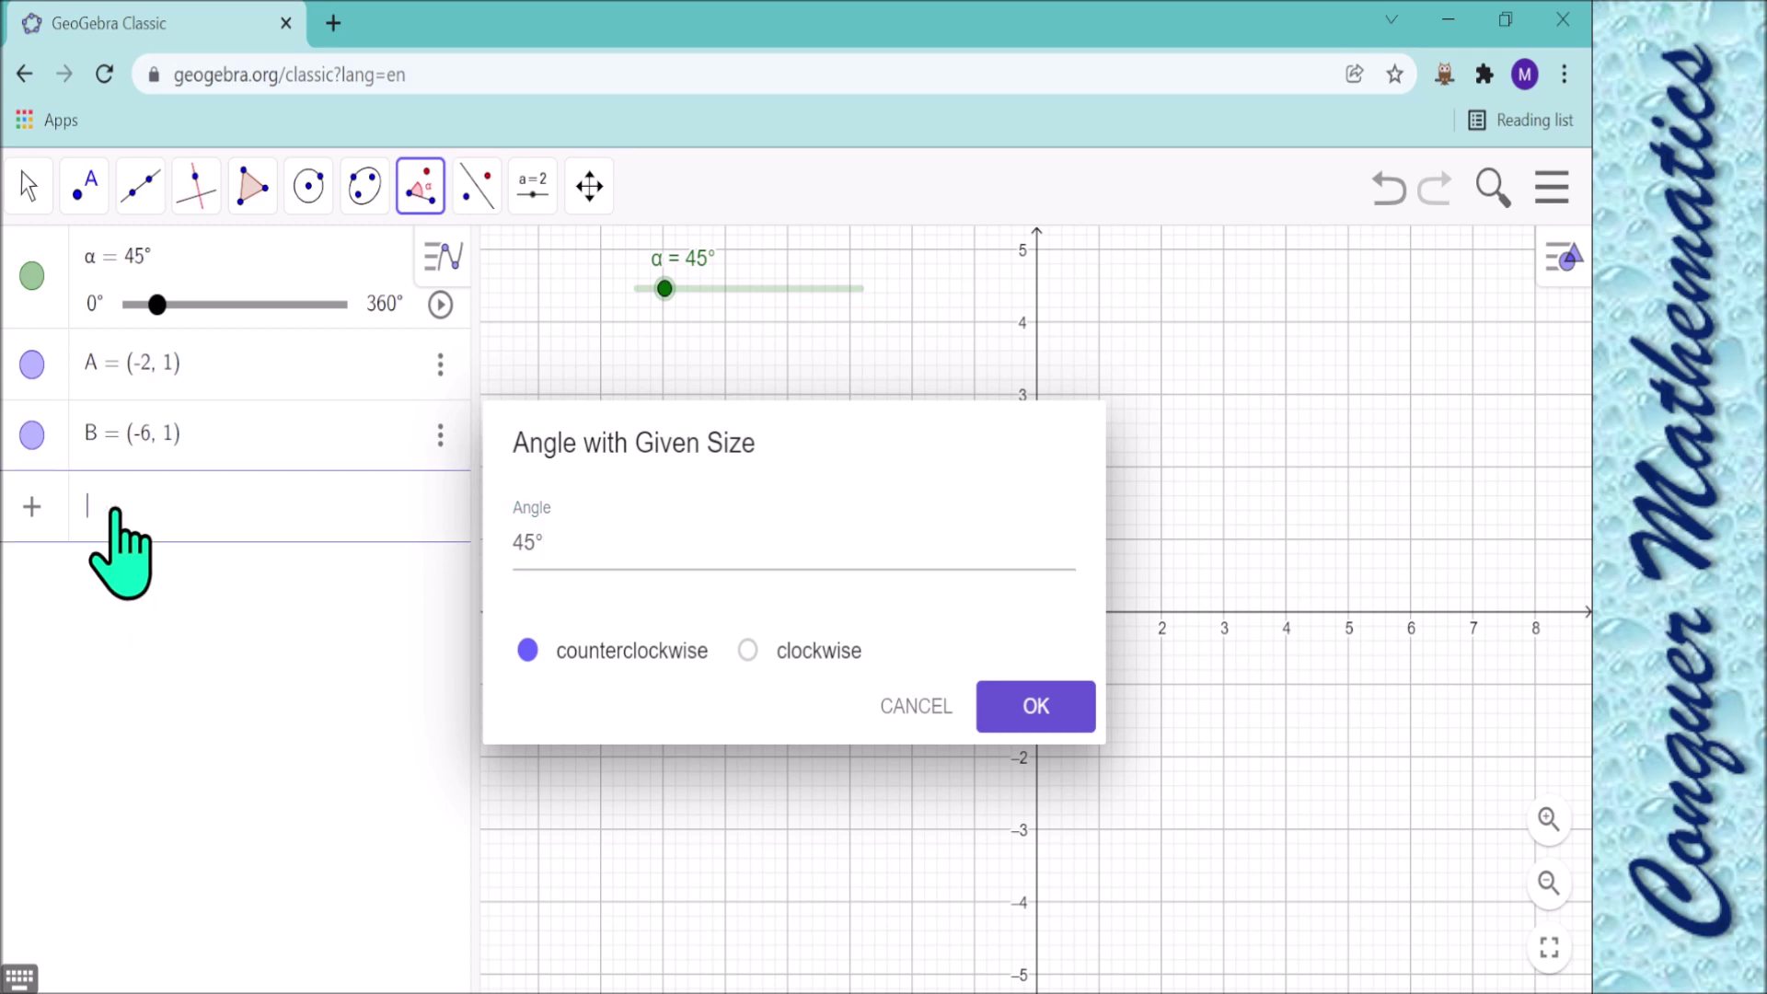
{"action": "left_click", "coordinate": [20, 978]}
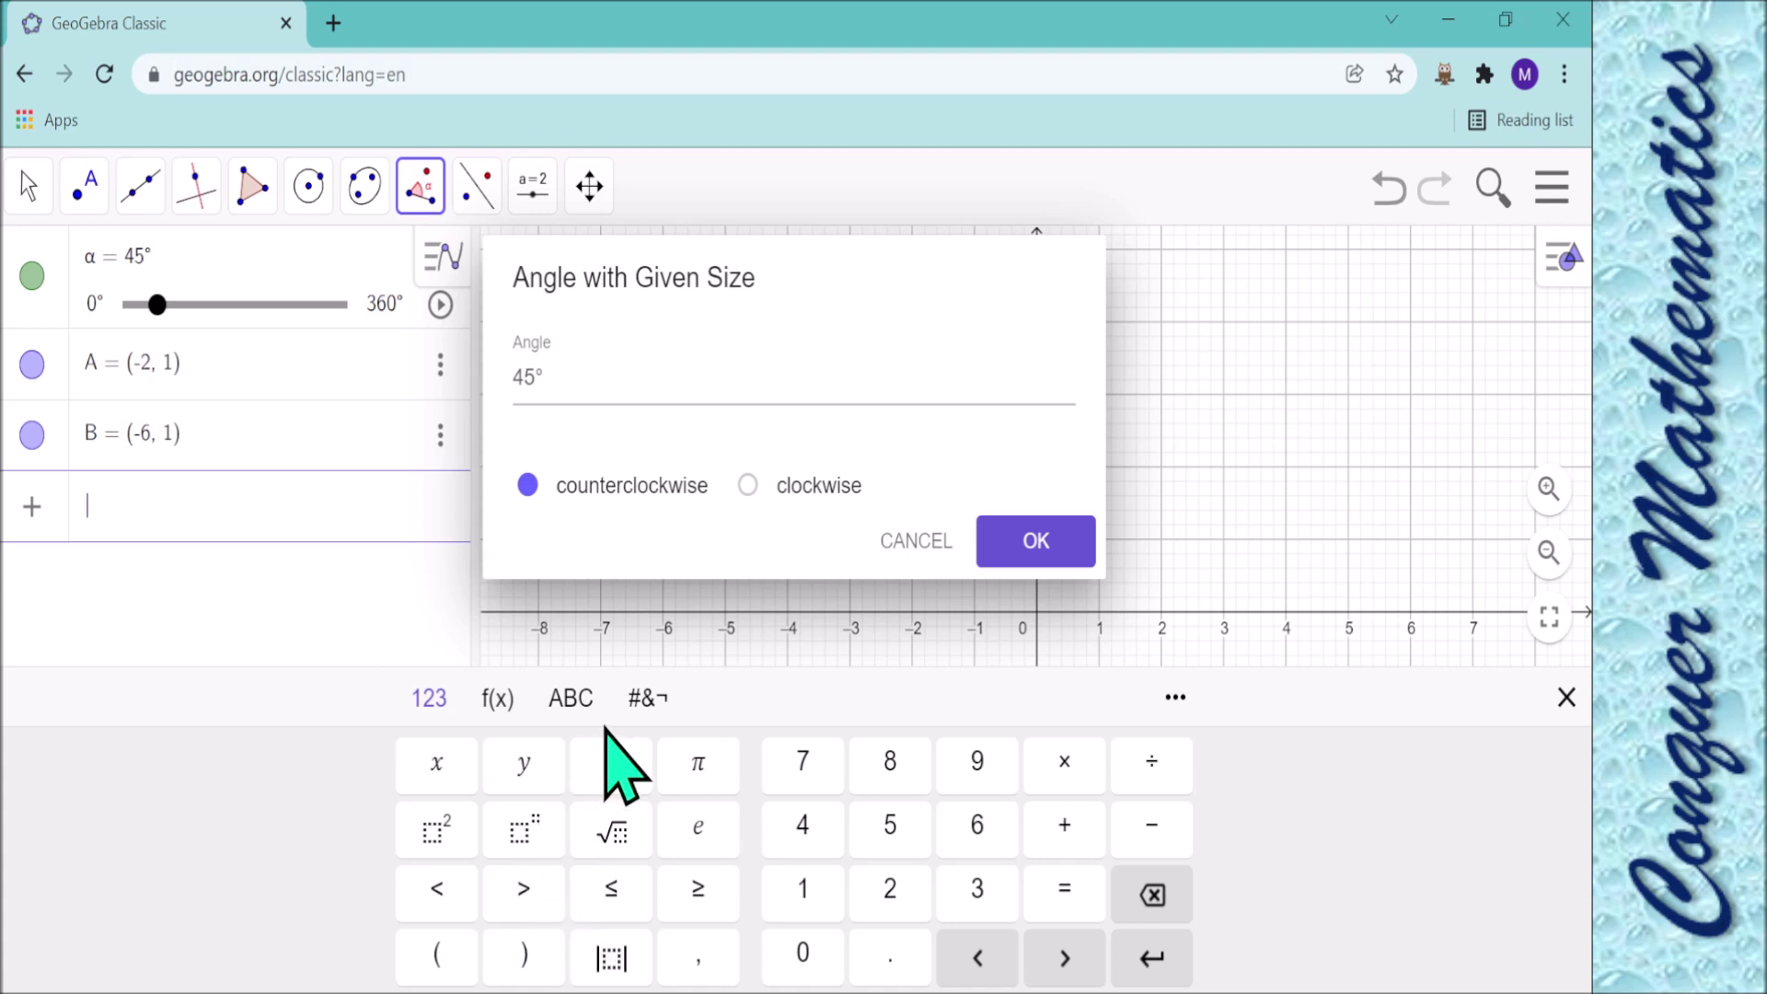
{"action": "left_click", "coordinate": [644, 701]}
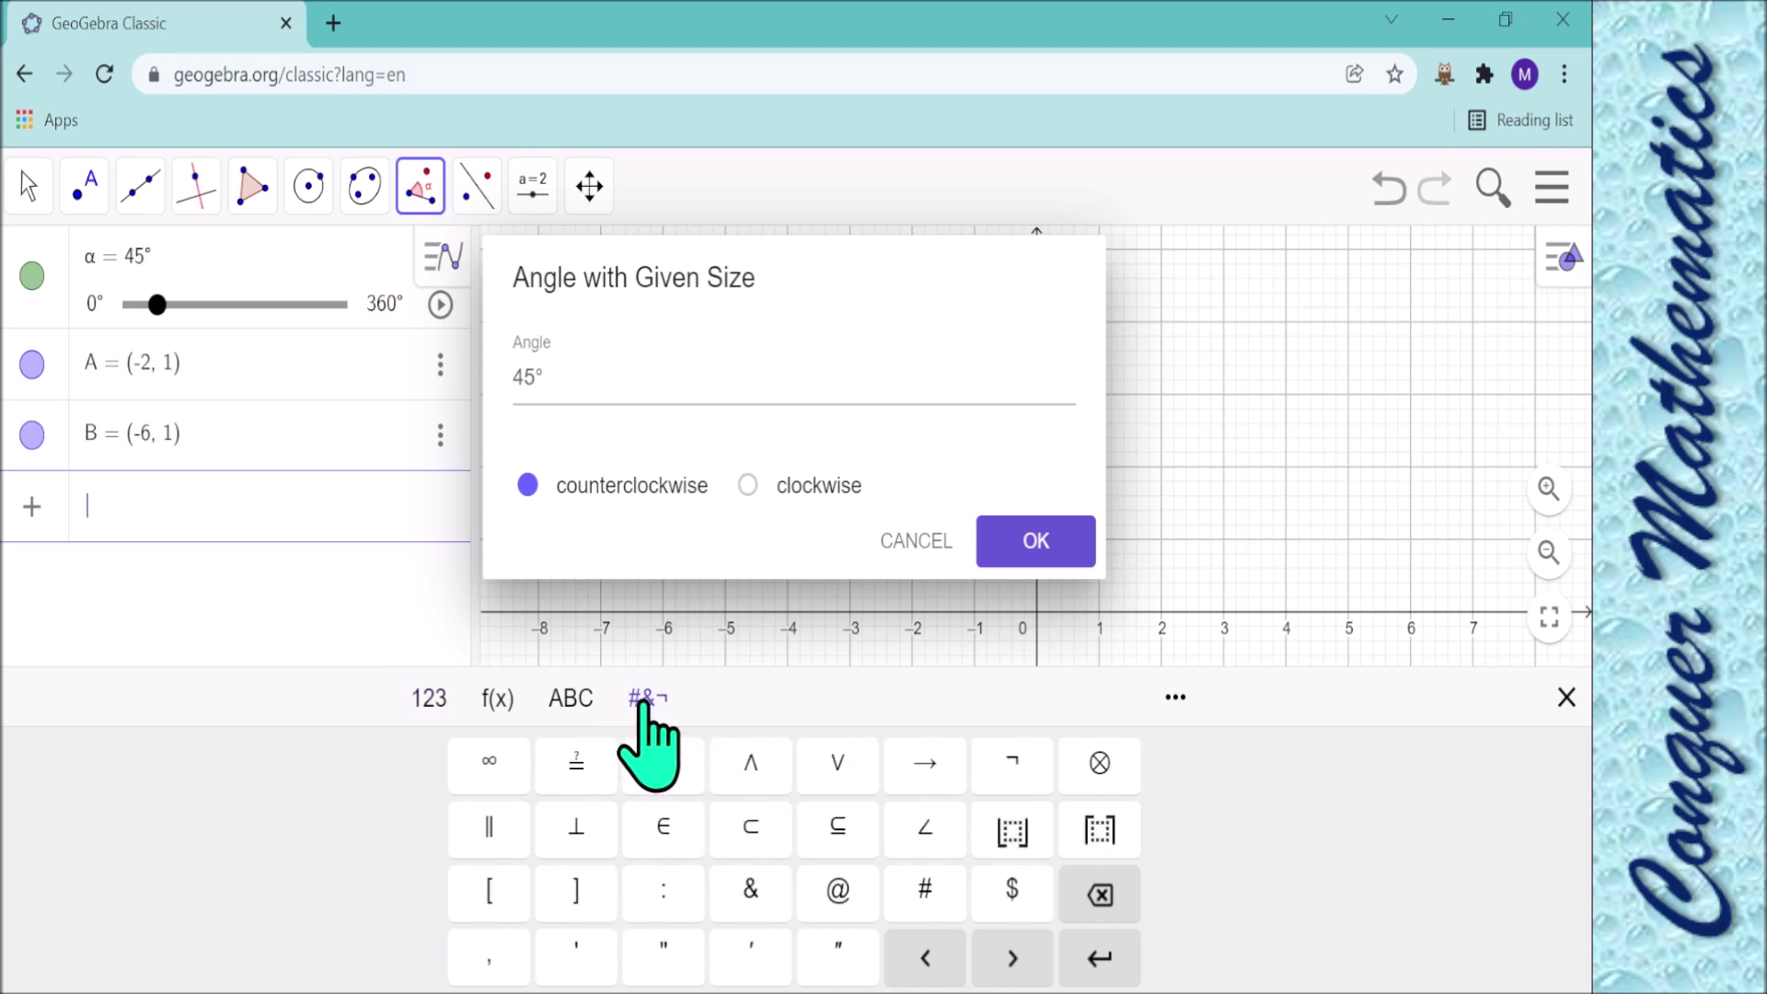
{"action": "left_click", "coordinate": [563, 701]}
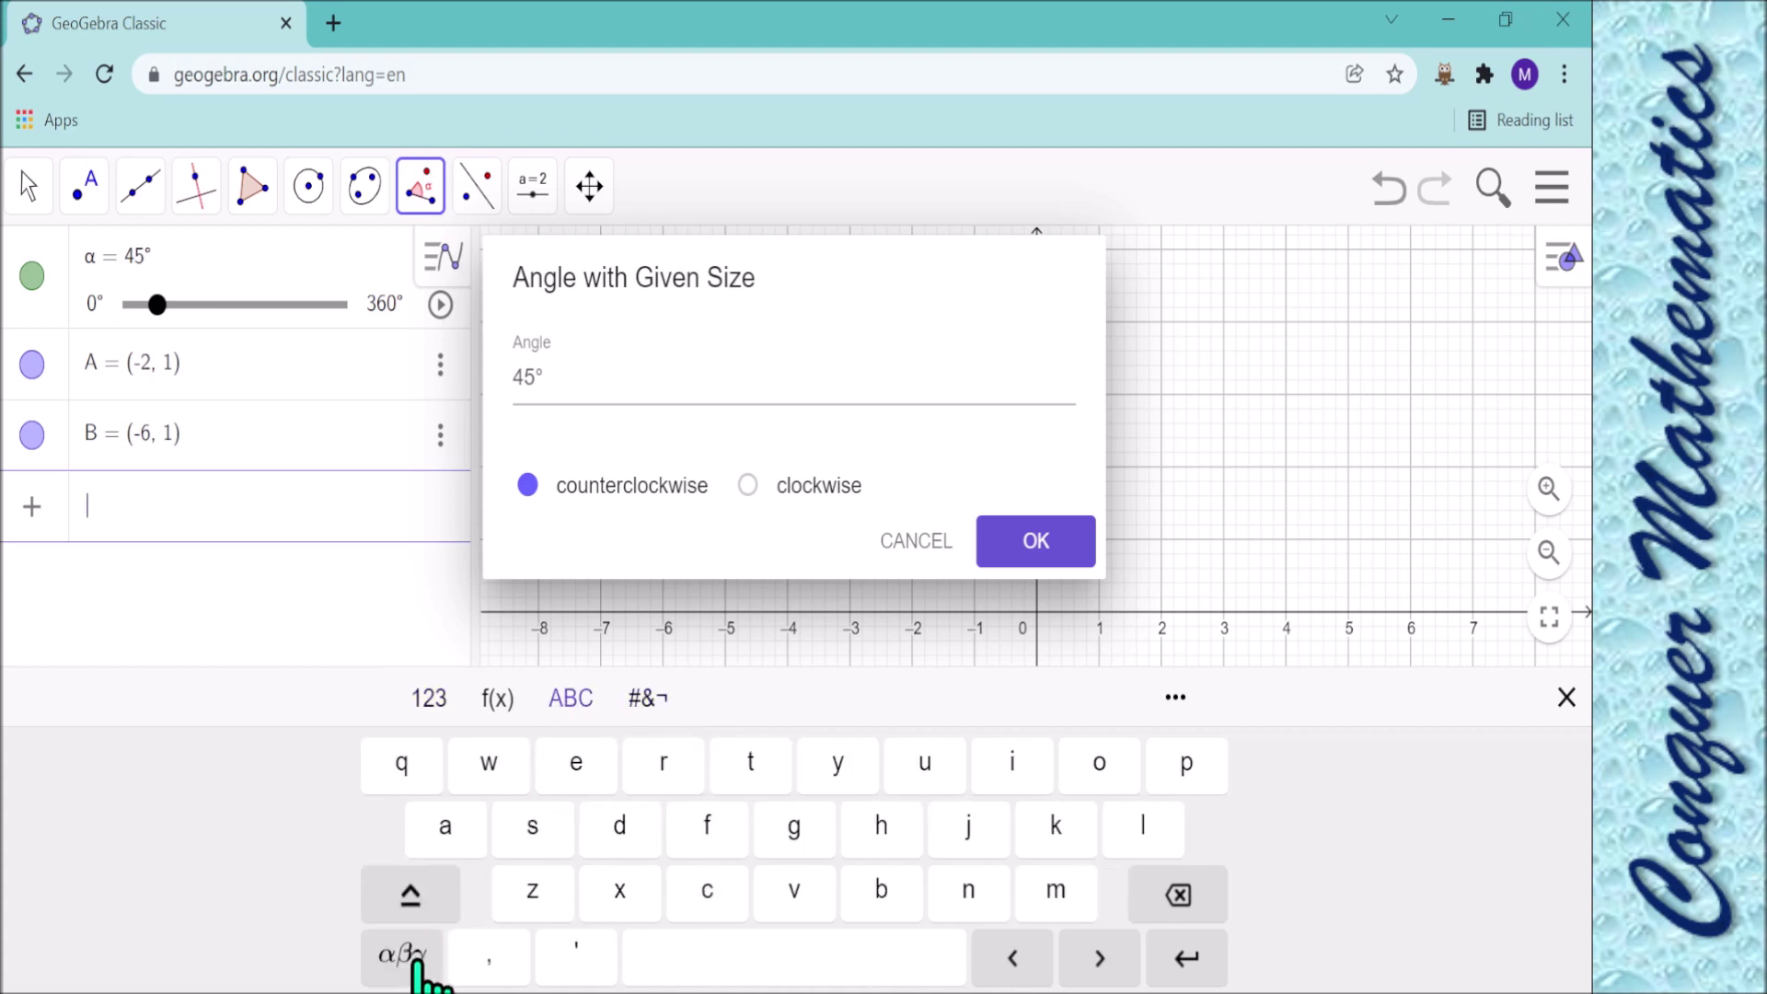
{"action": "left_click", "coordinate": [410, 957]}
{"action": "left_click", "coordinate": [444, 829]}
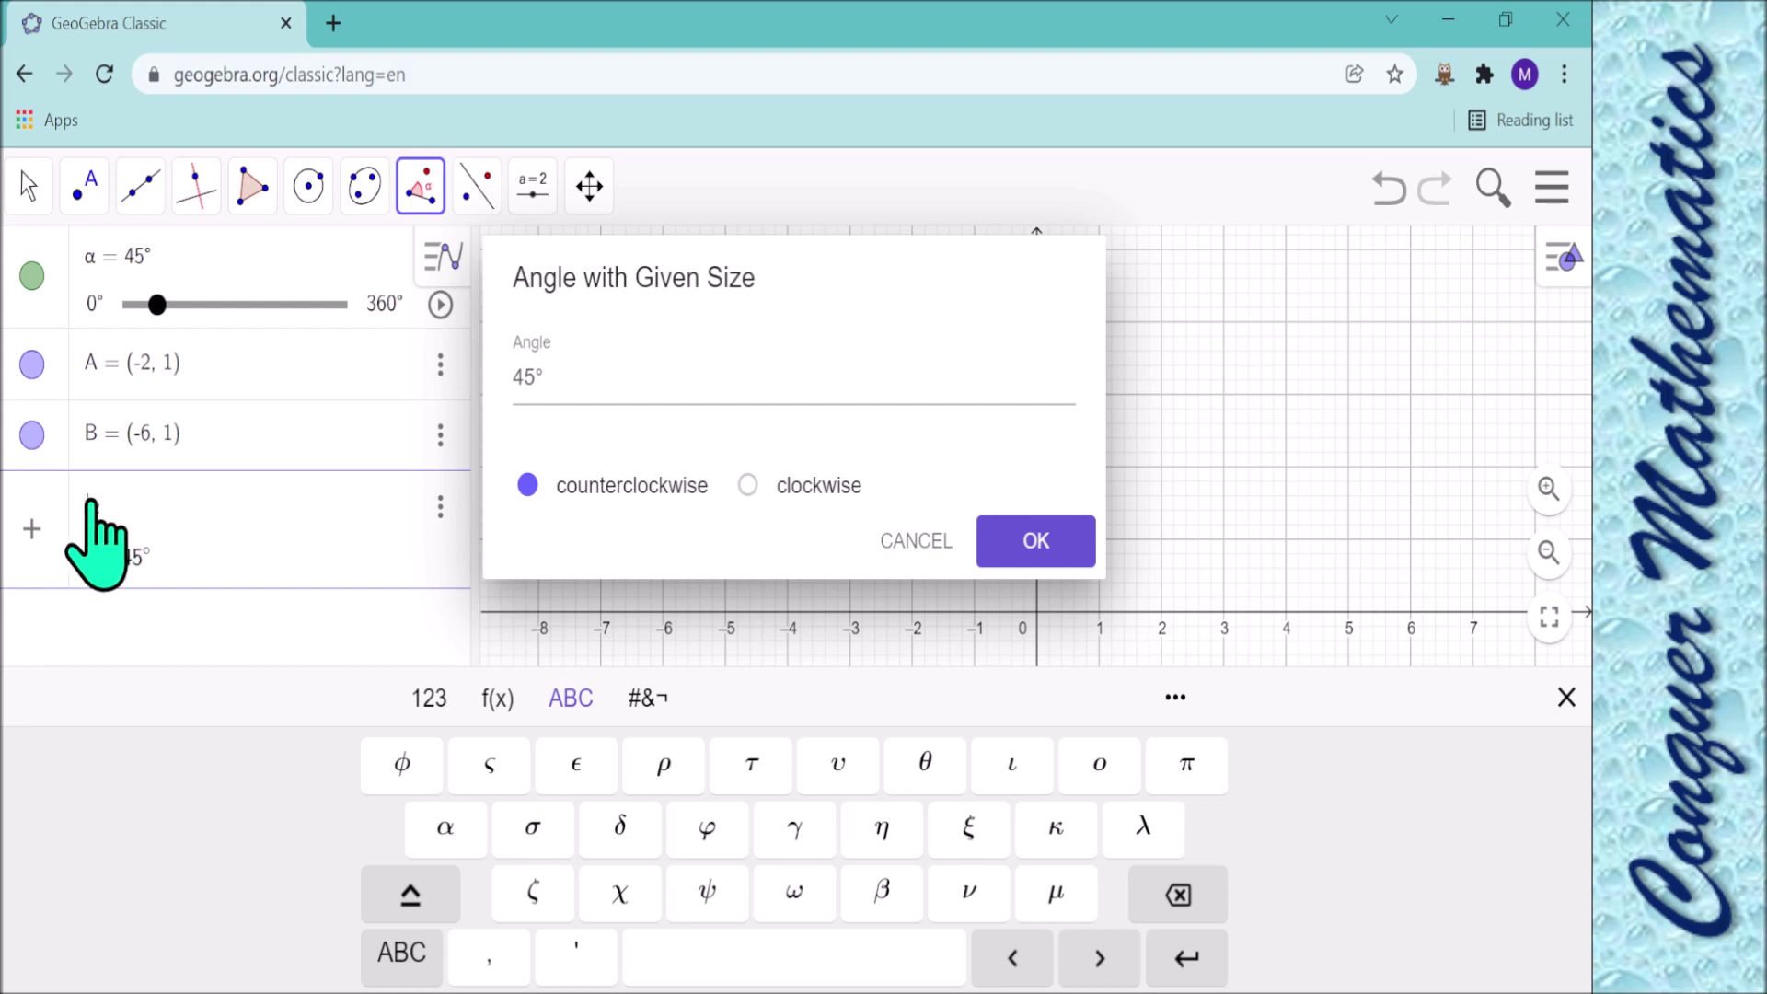
{"action": "left_click_drag", "start_coordinate": [115, 508], "coordinate": [92, 506]}
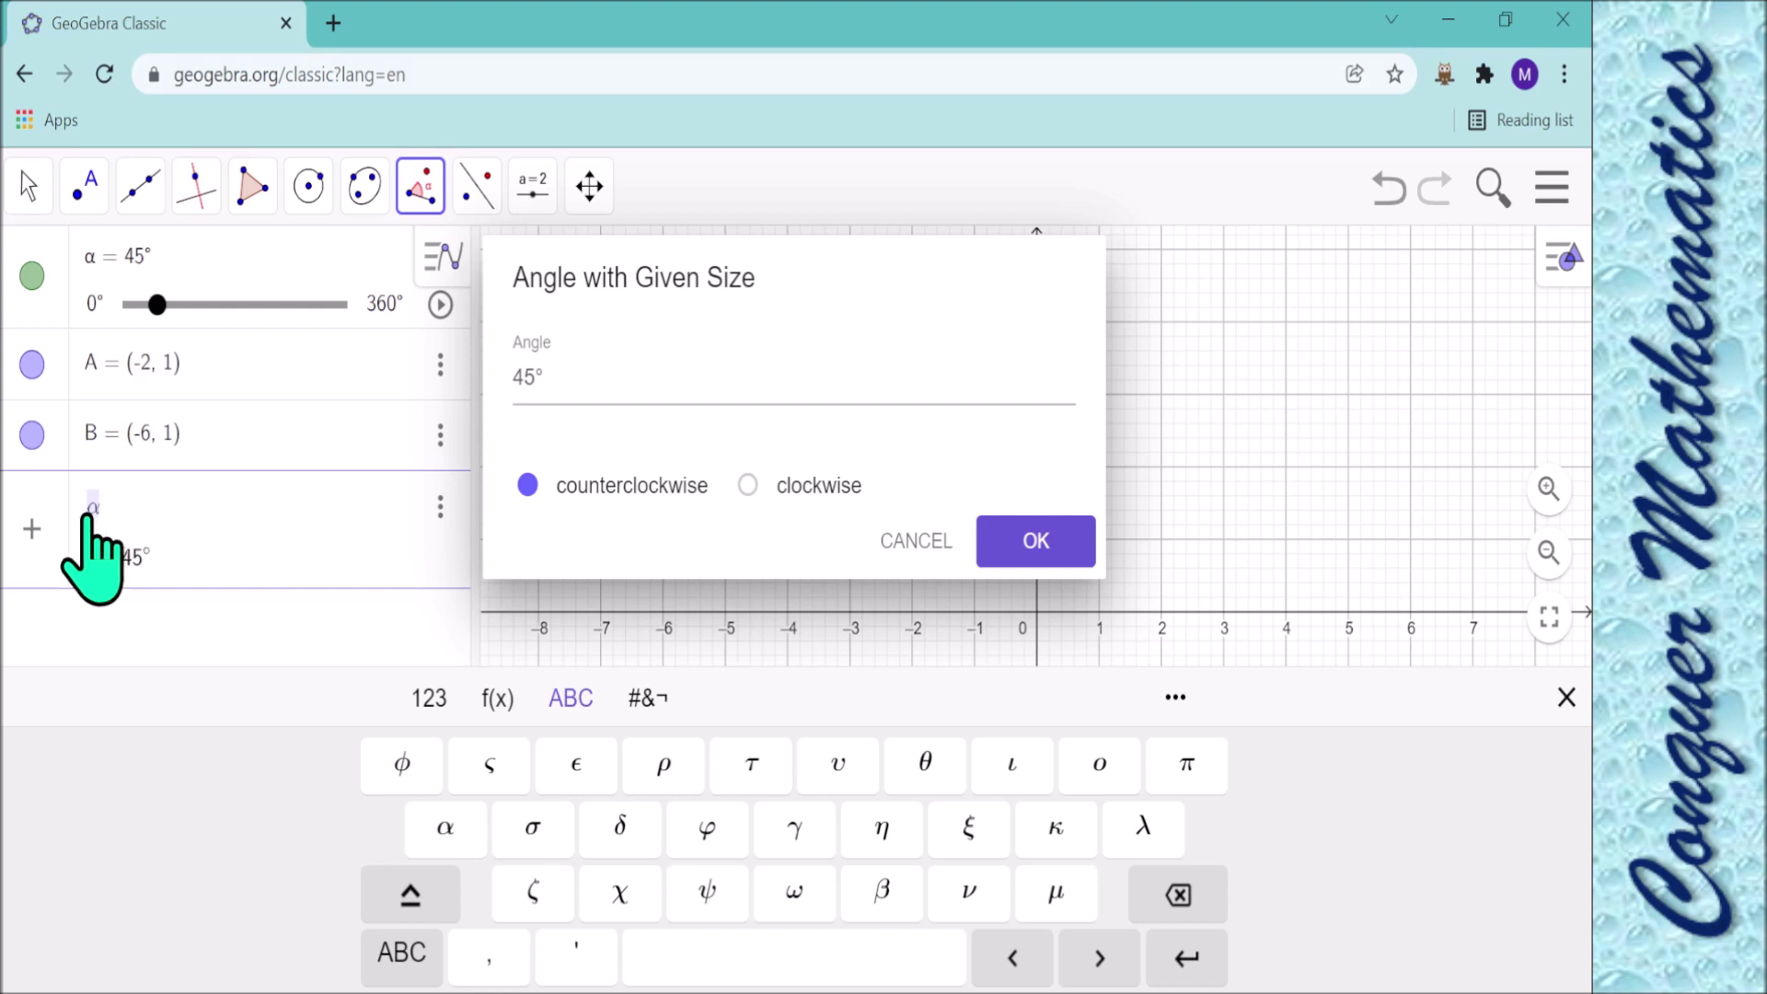
{"action": "left_click", "coordinate": [550, 382]}
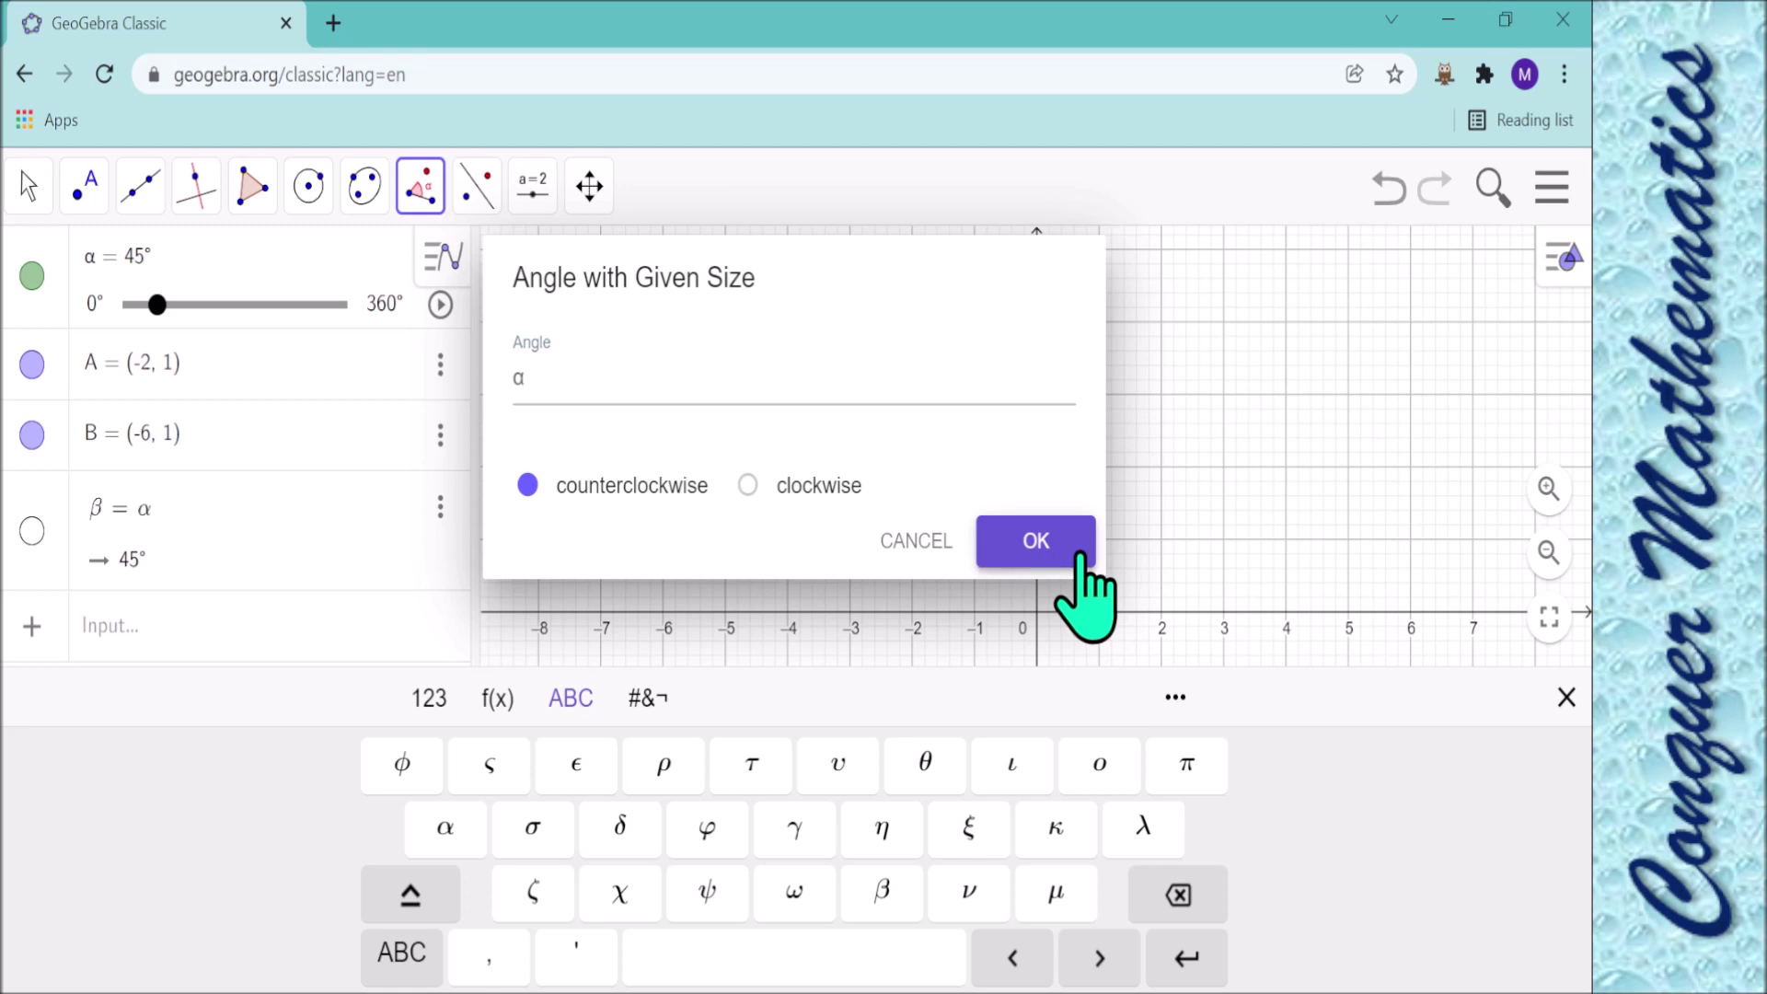
{"action": "left_click", "coordinate": [1037, 541]}
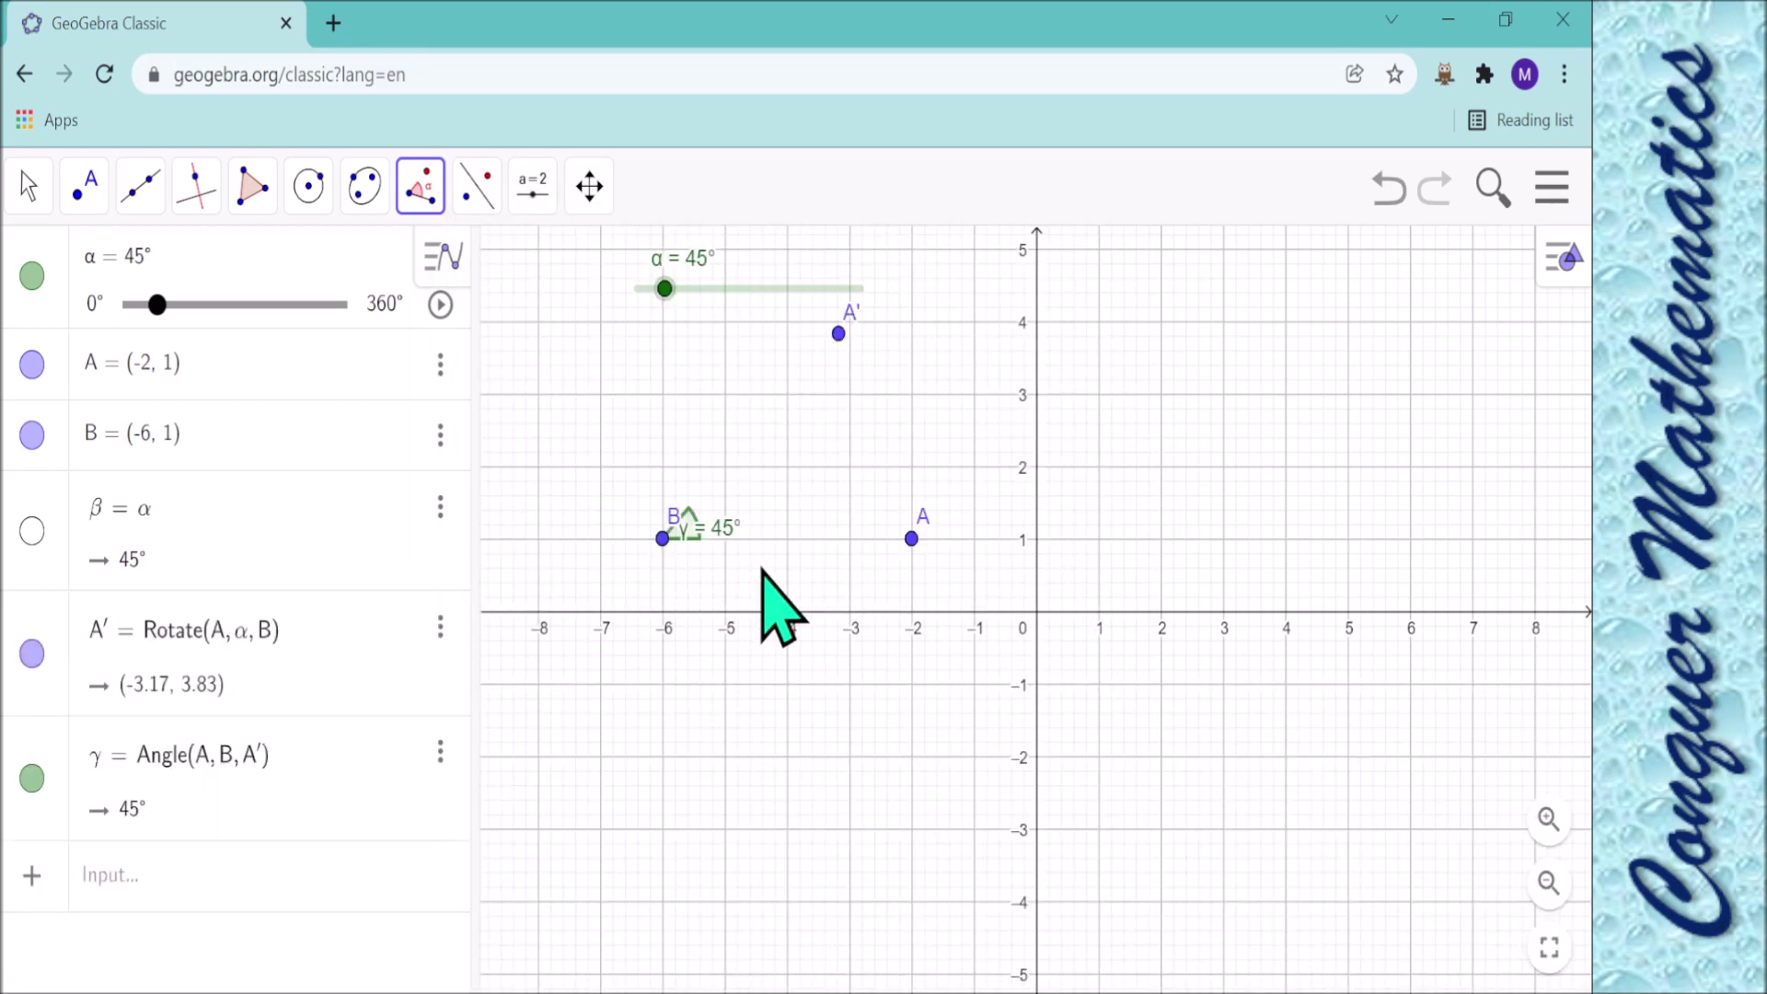
Draw segments from A to B and from A' to B to form the arms of the angle.
{"action": "left_click", "coordinate": [144, 195]}
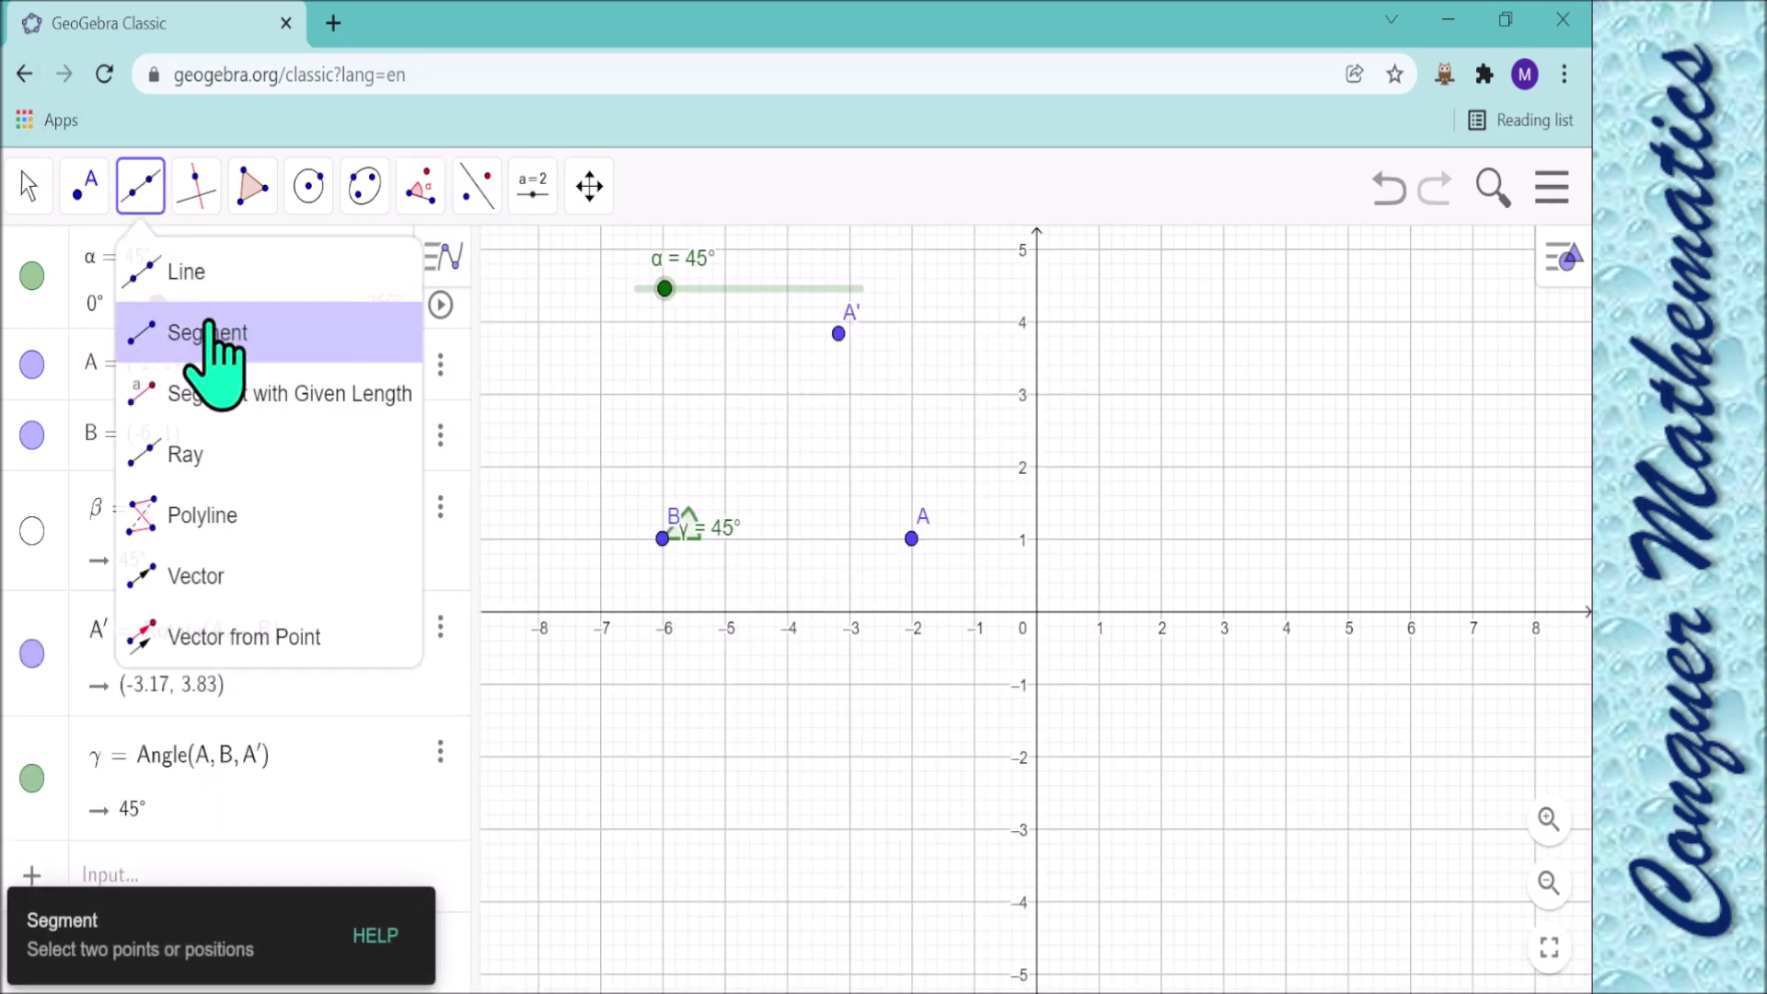
{"action": "left_click", "coordinate": [184, 333]}
{"action": "left_click", "coordinate": [912, 539]}
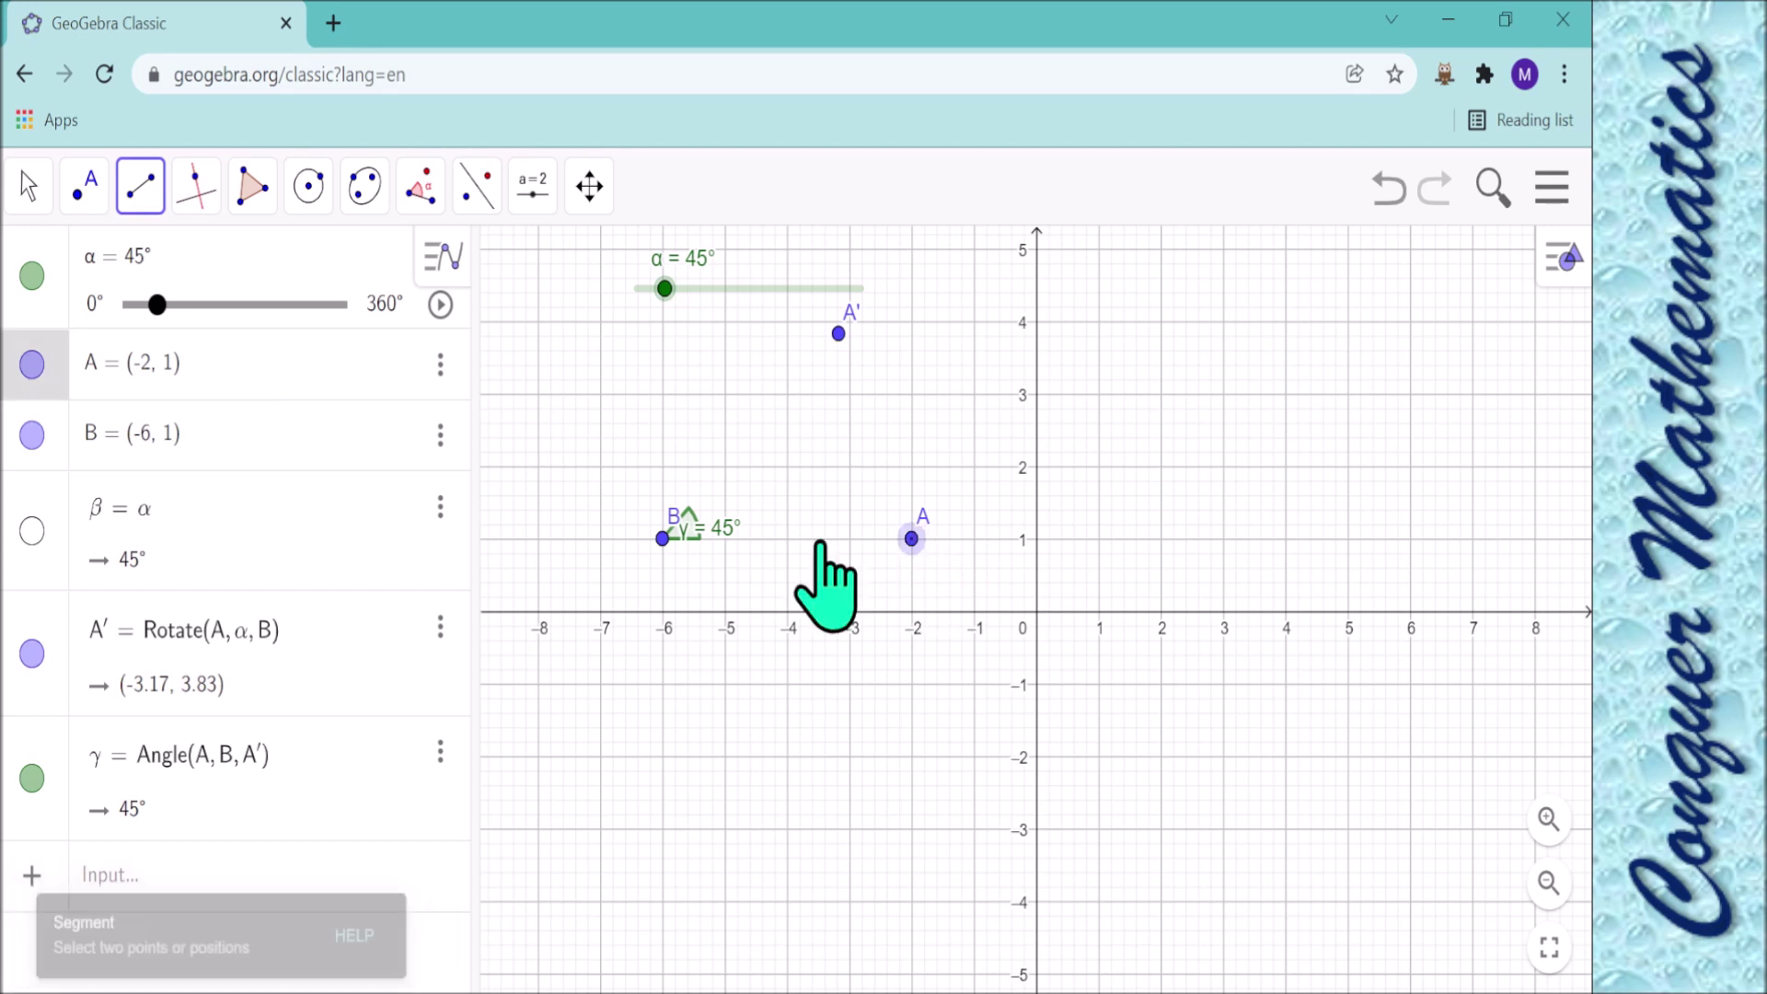
{"action": "left_click", "coordinate": [664, 539]}
{"action": "left_click", "coordinate": [839, 334]}
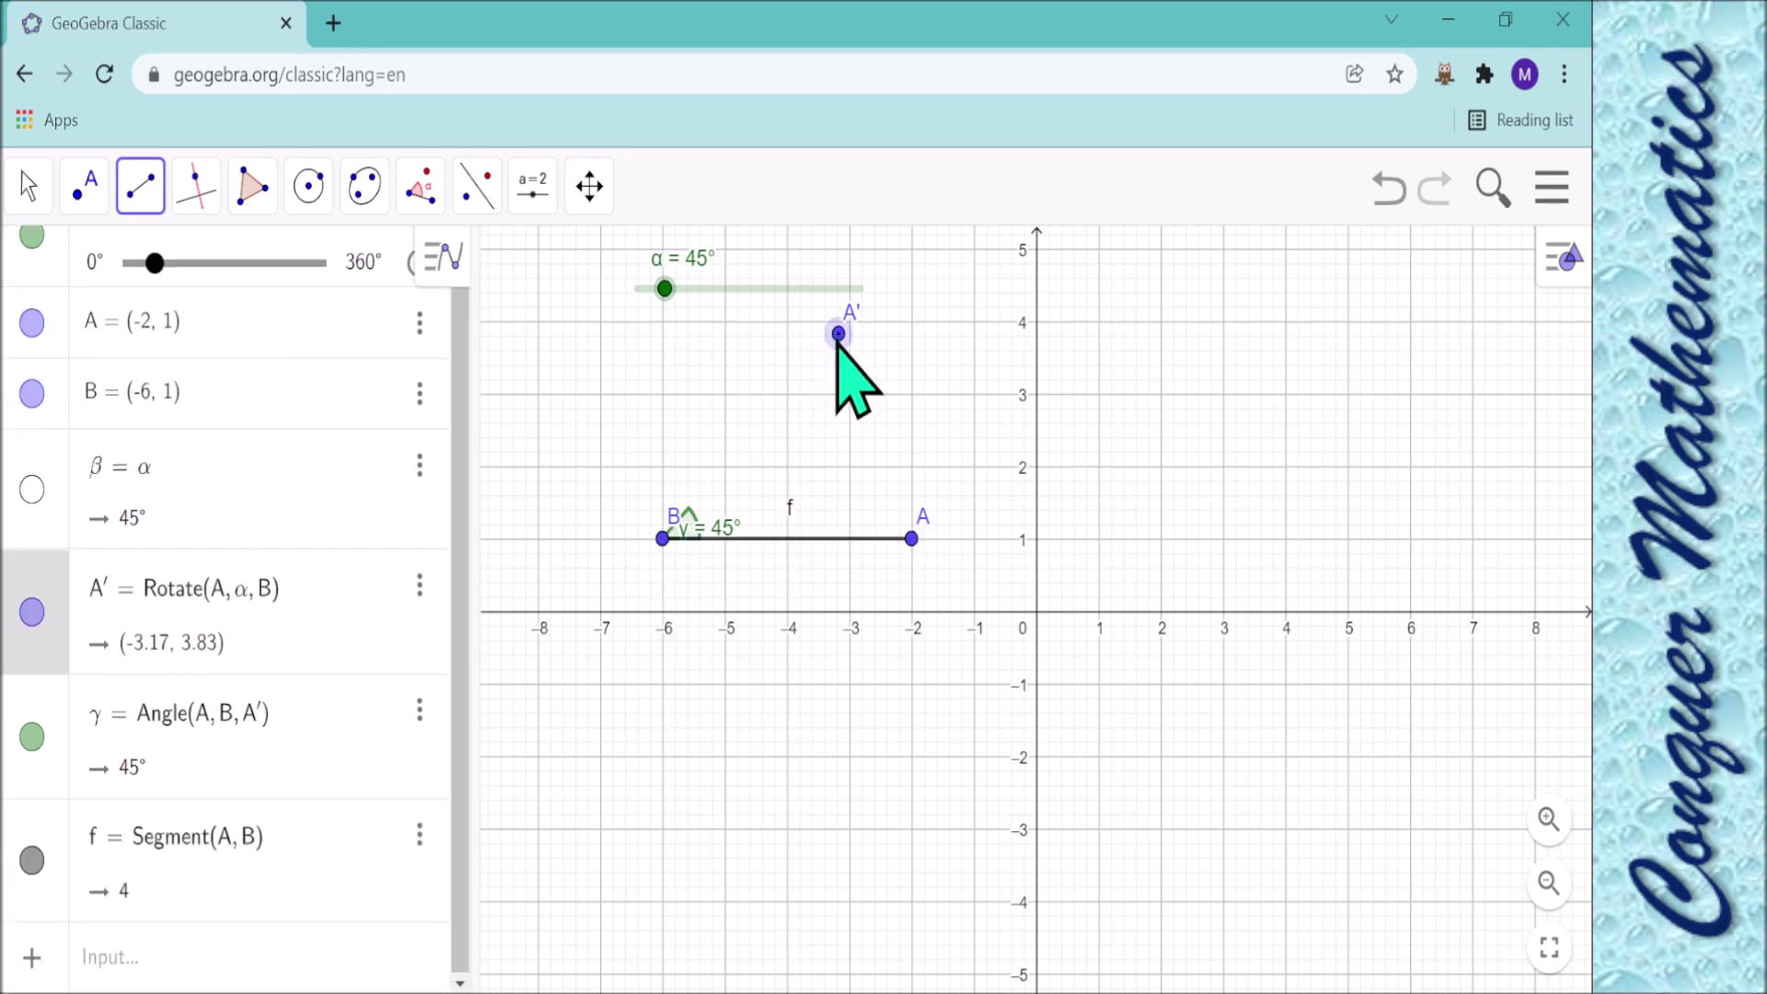
{"action": "left_click", "coordinate": [663, 538]}
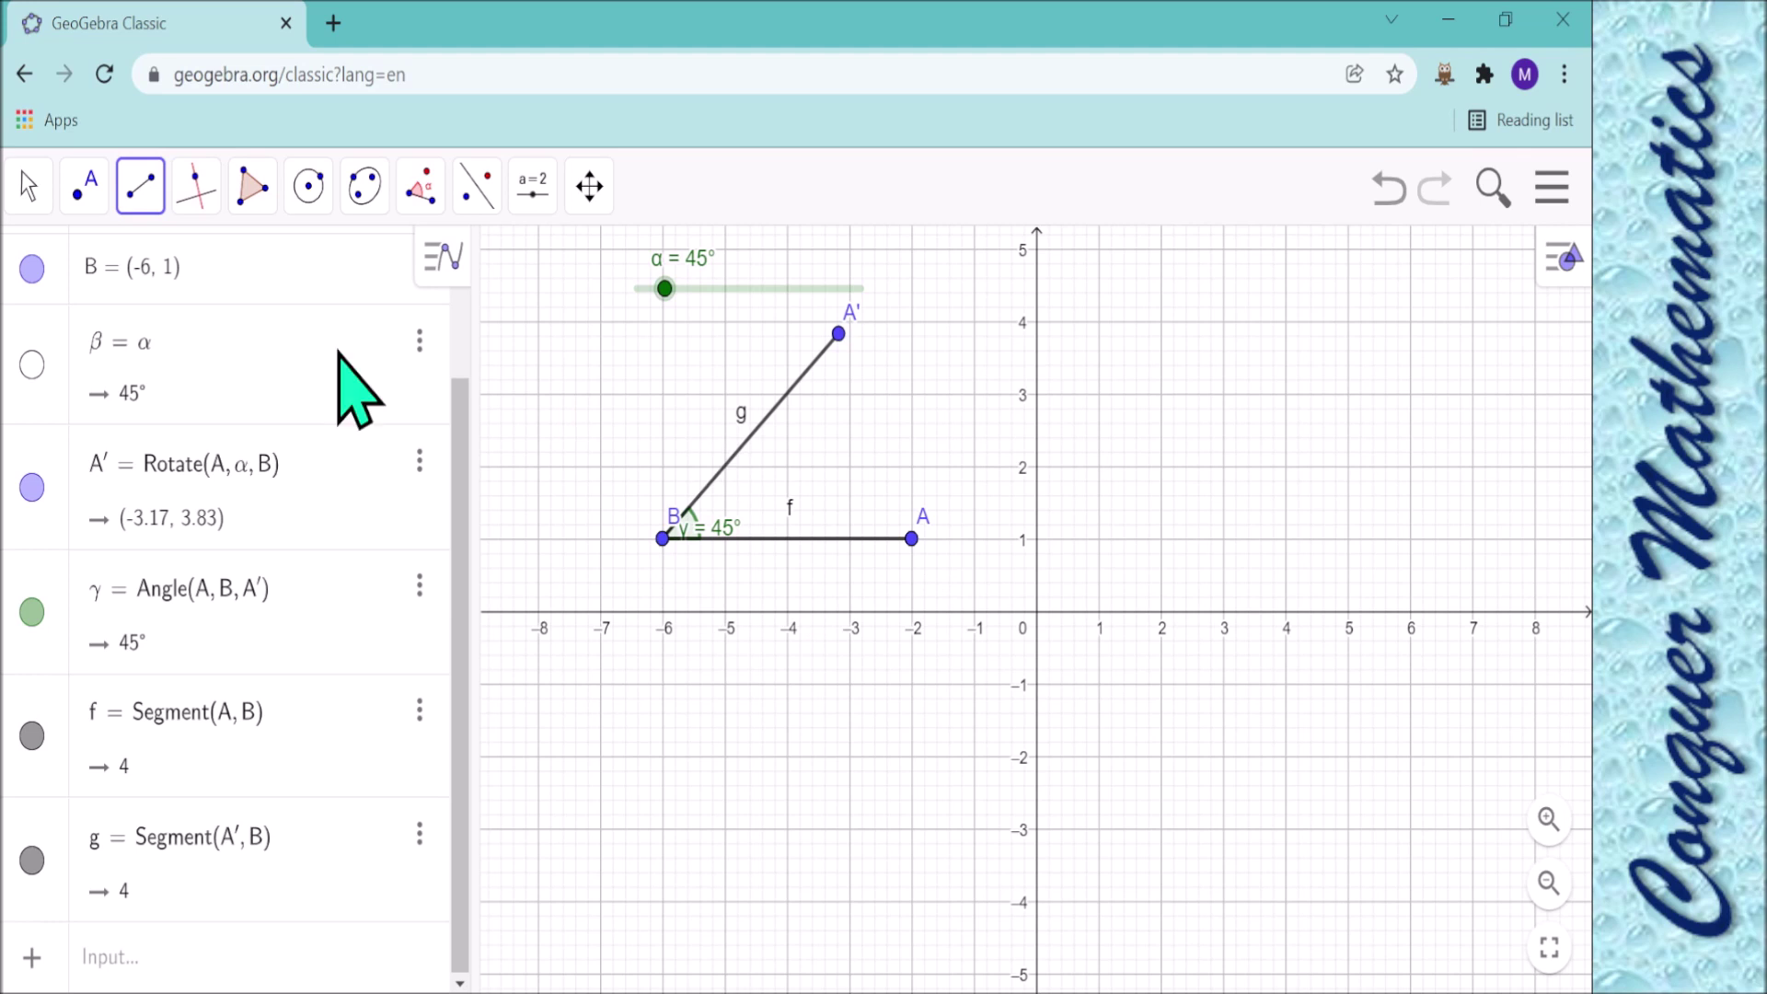
Move slider α on the graph to 90° and then back to 0°.
{"action": "scroll", "coordinate": [301, 426], "scroll_direction": "up", "scroll_amount": 2}
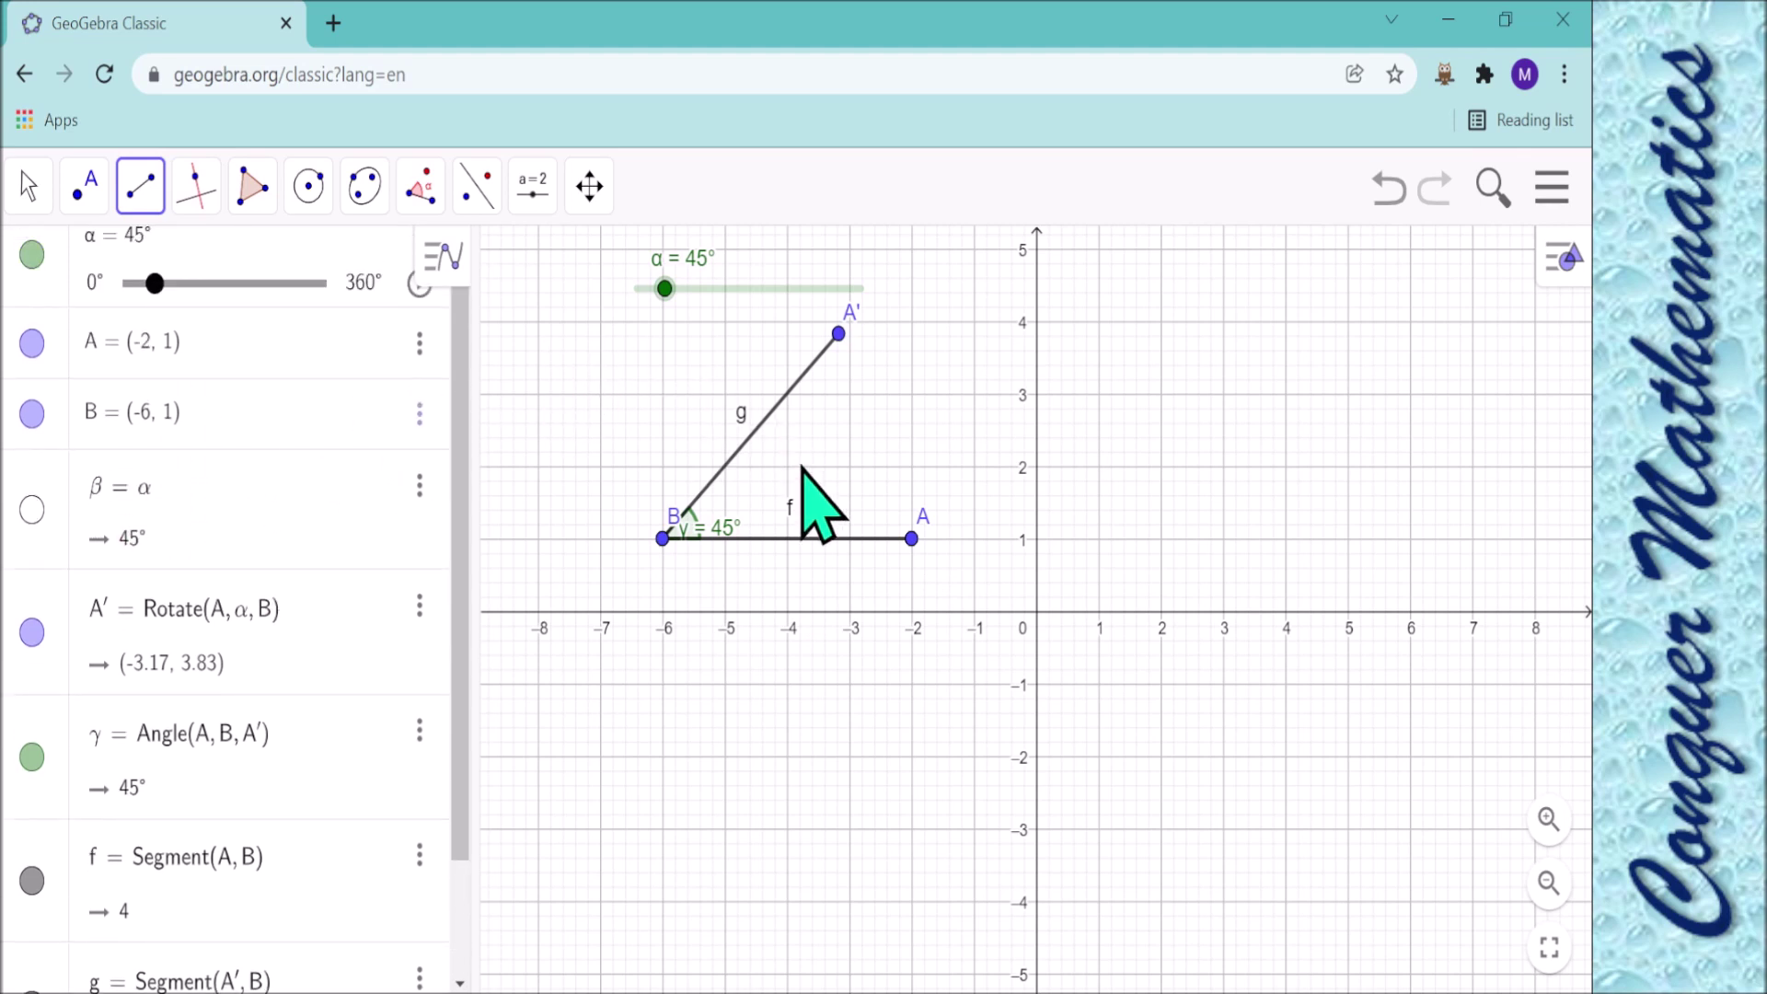
{"action": "left_click_drag", "start_coordinate": [664, 288], "coordinate": [692, 288]}
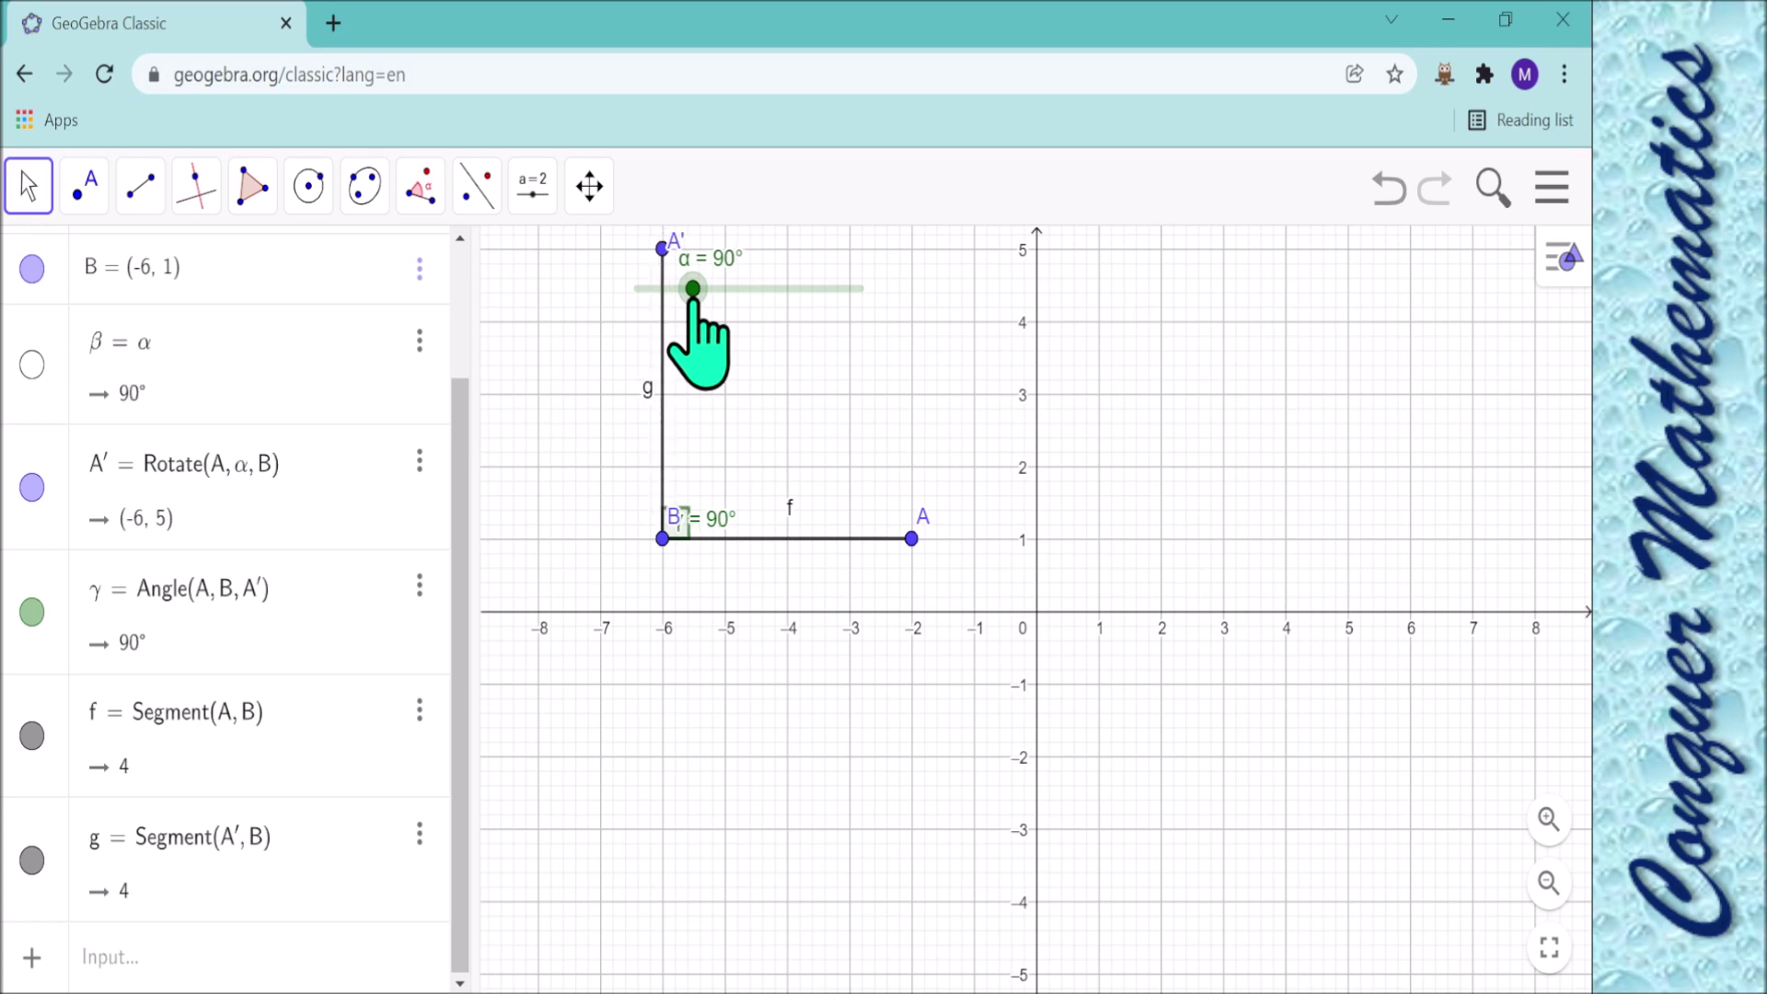
{"action": "left_click_drag", "start_coordinate": [693, 288], "coordinate": [630, 307]}
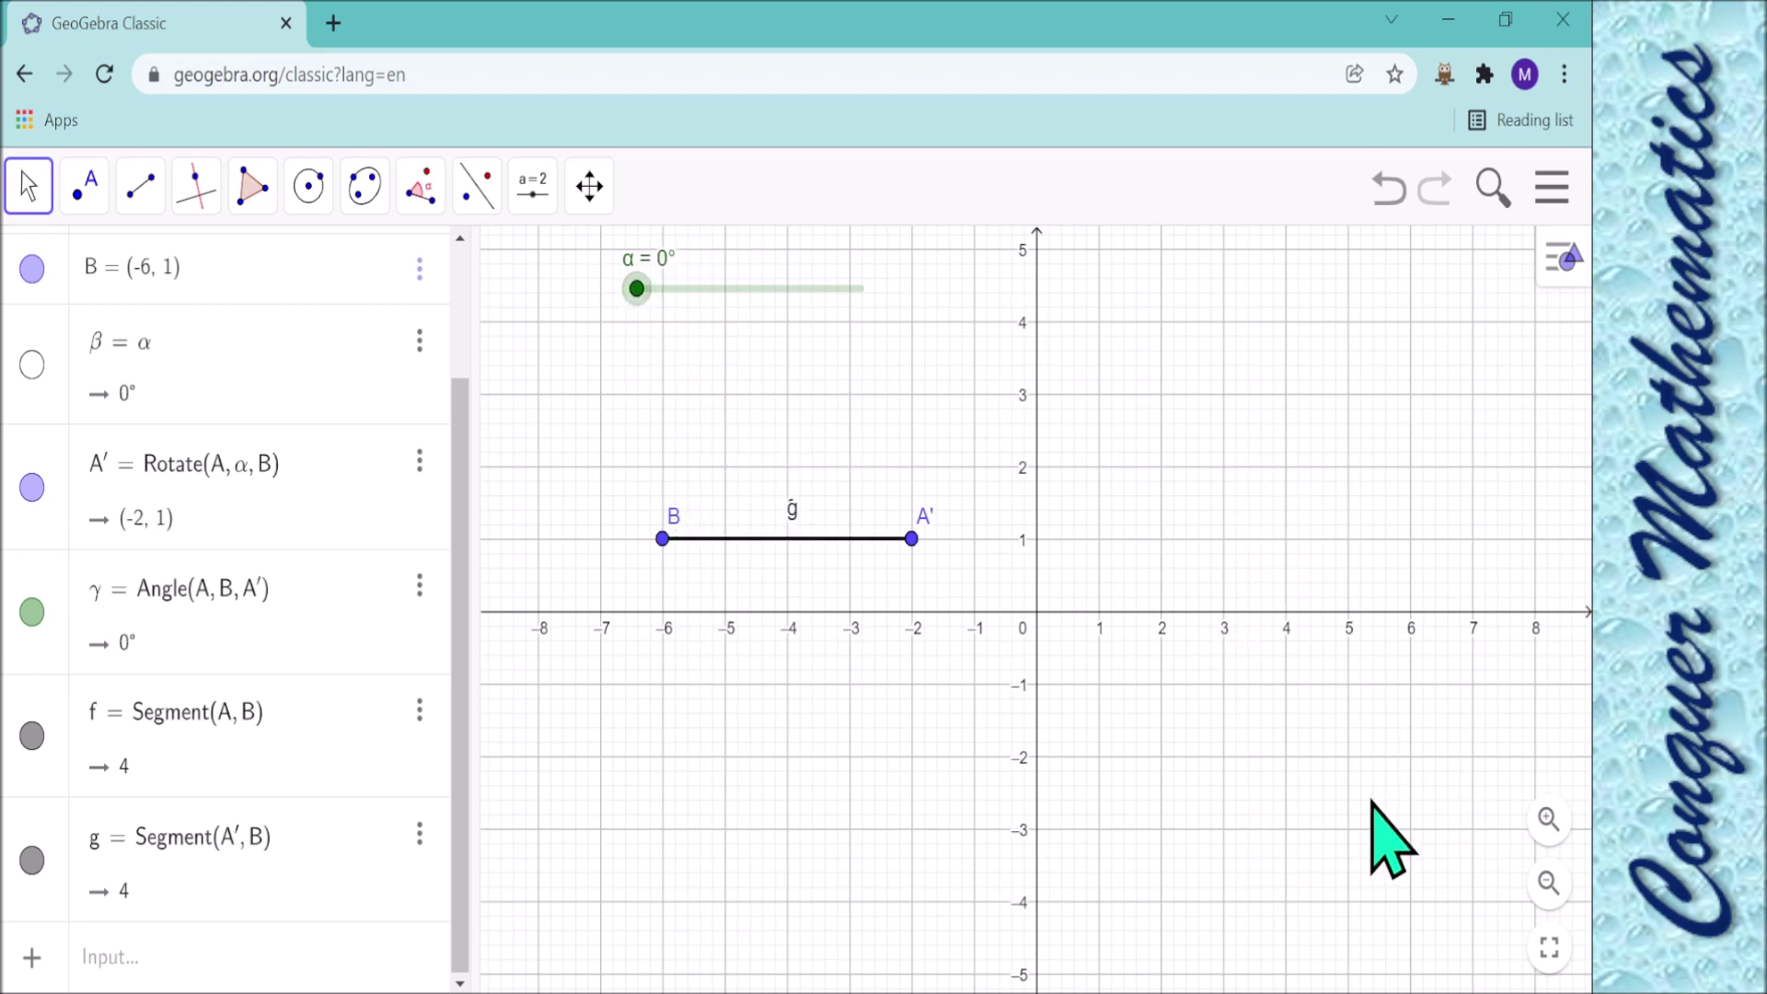
Hide the coordinate axes of the graphics view.
{"action": "right_click", "coordinate": [1380, 836]}
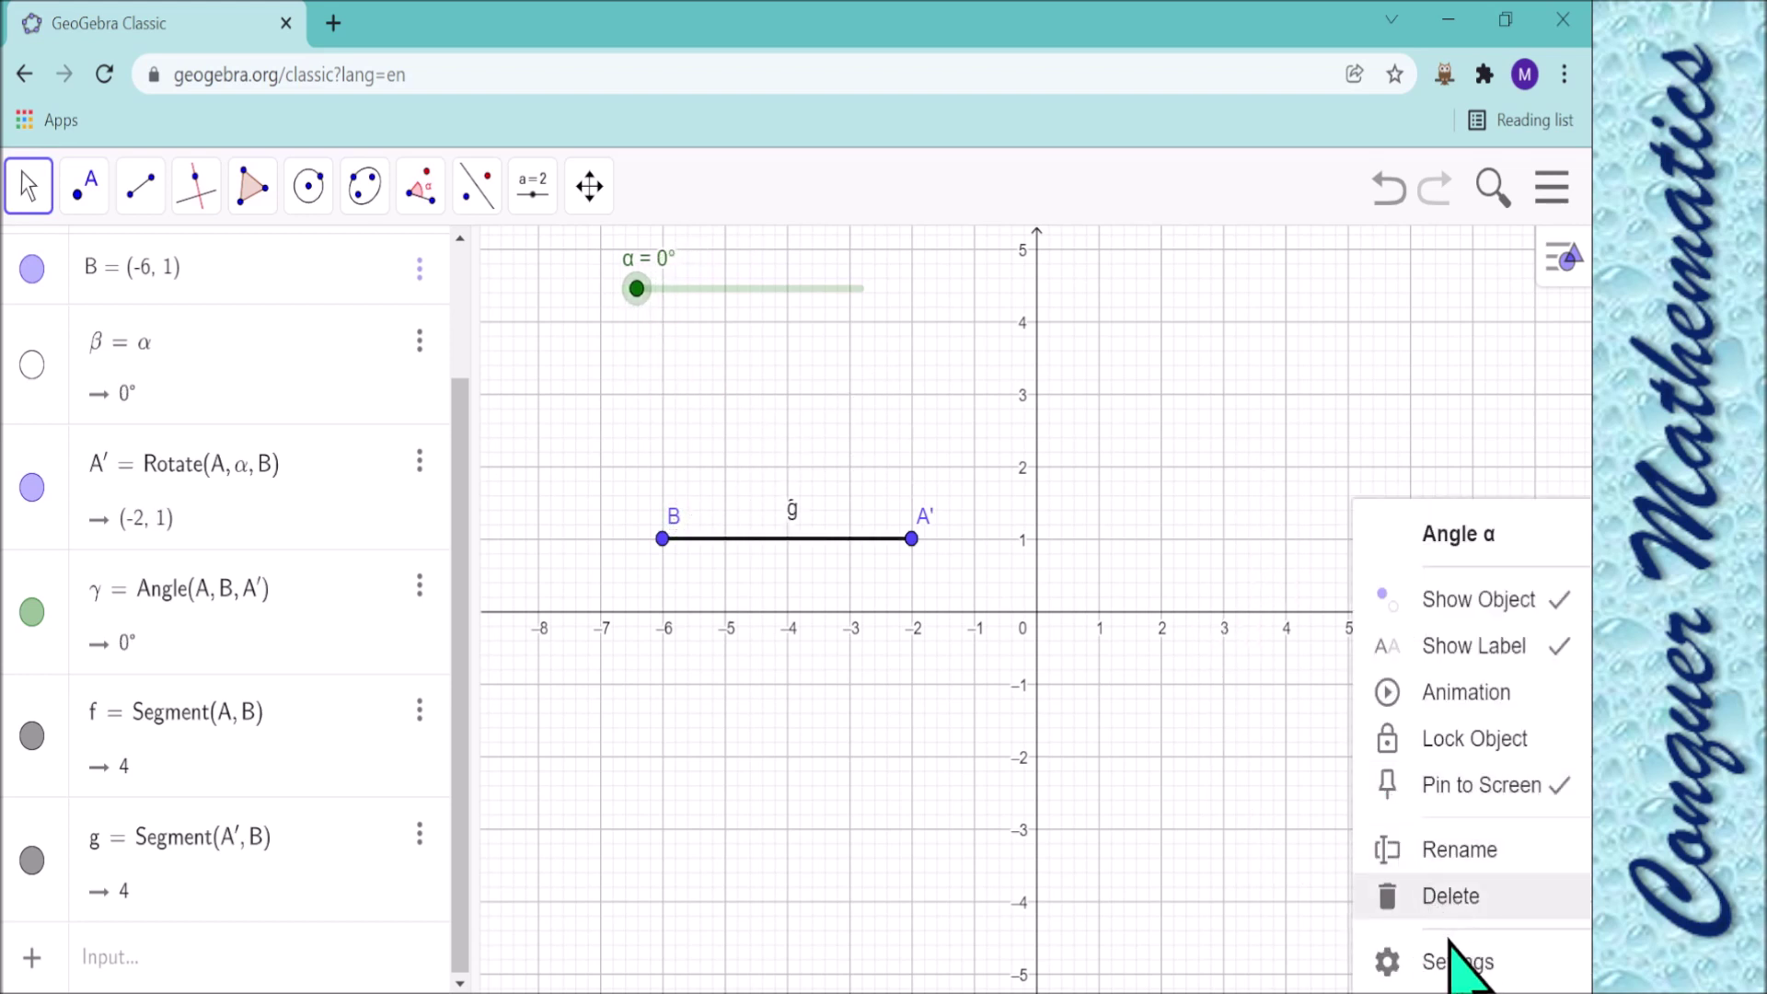
{"action": "left_click", "coordinate": [1396, 840]}
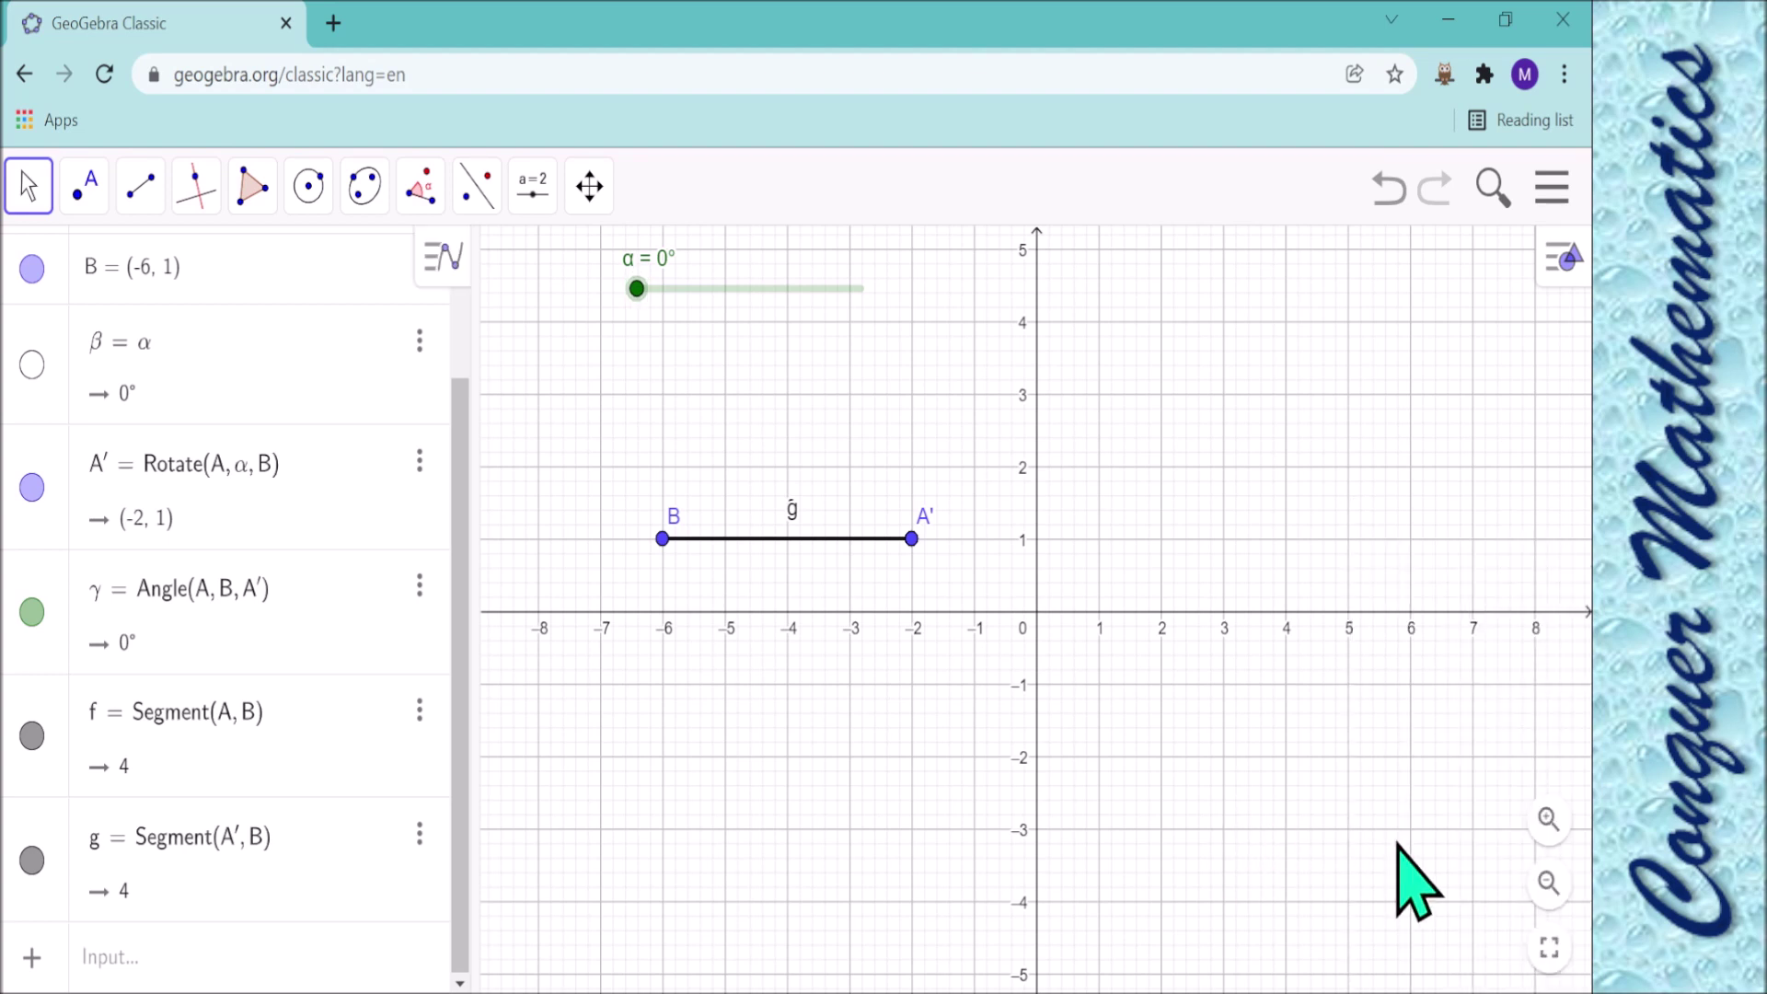
{"action": "right_click", "coordinate": [1396, 840]}
{"action": "left_click", "coordinate": [1381, 822]}
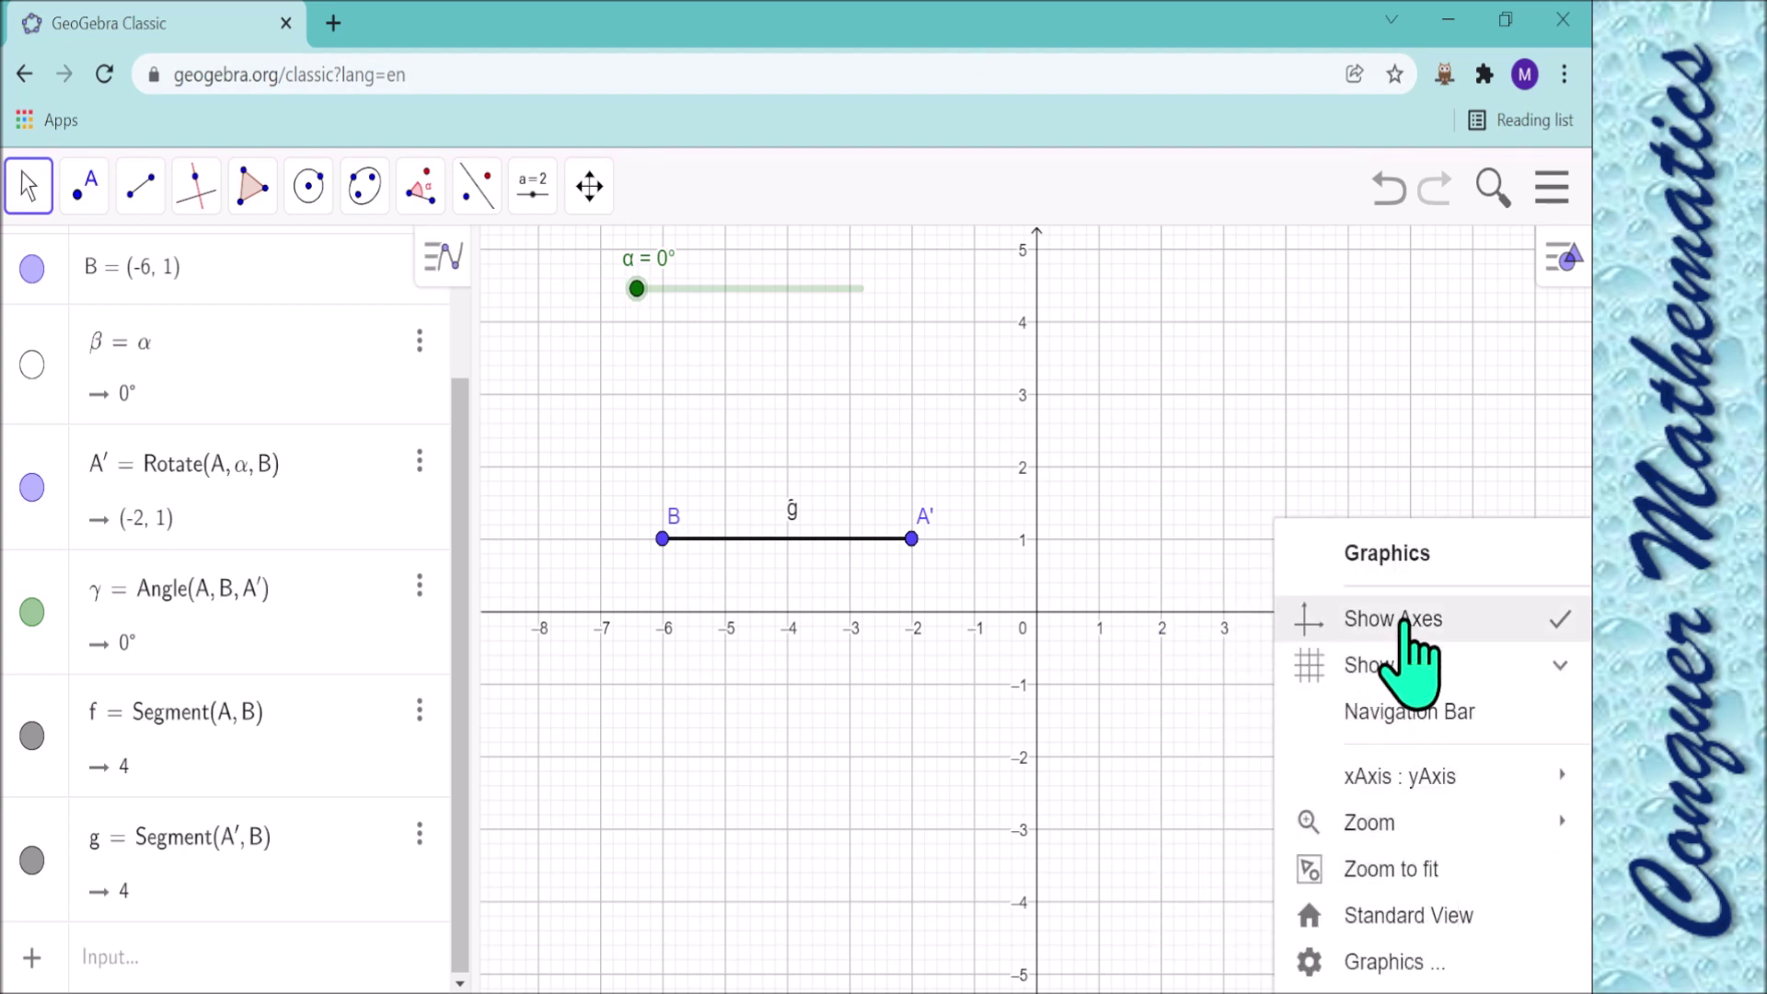
{"action": "left_click", "coordinate": [1399, 620]}
{"action": "left_click_drag", "start_coordinate": [1004, 747], "coordinate": [1212, 834]}
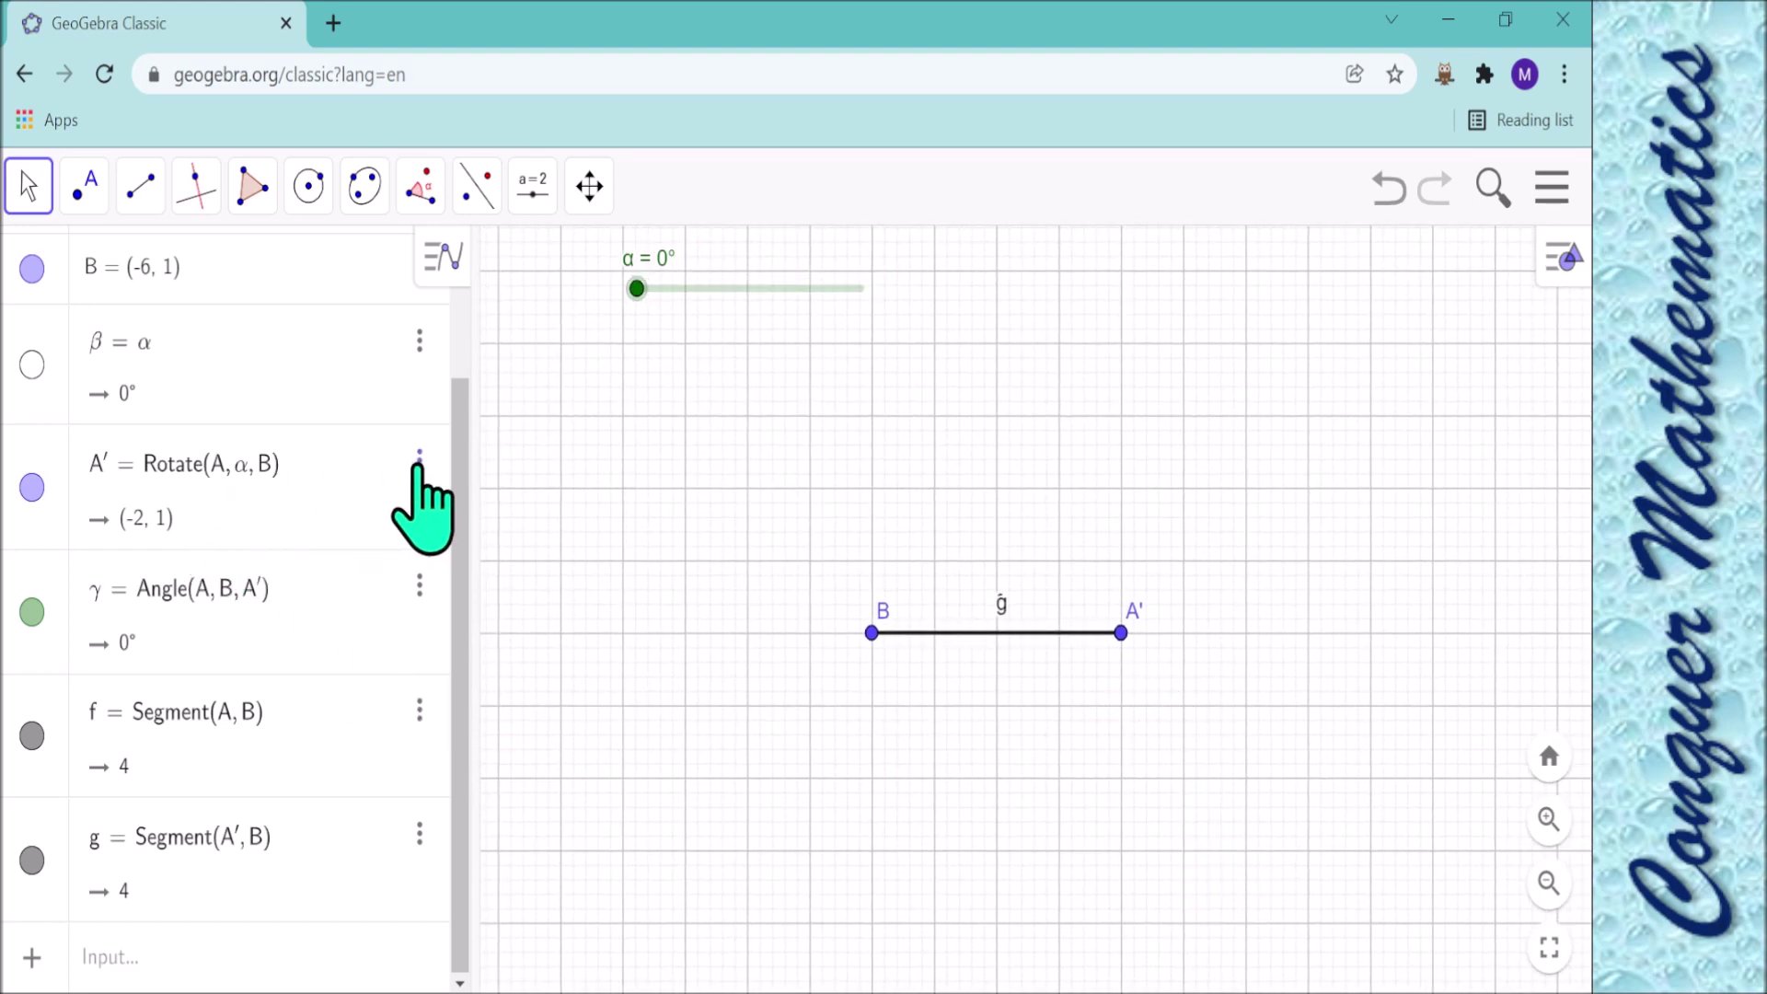
Turn on the trace of point A' and start the animation of slider α.
{"action": "right_click", "coordinate": [303, 465]}
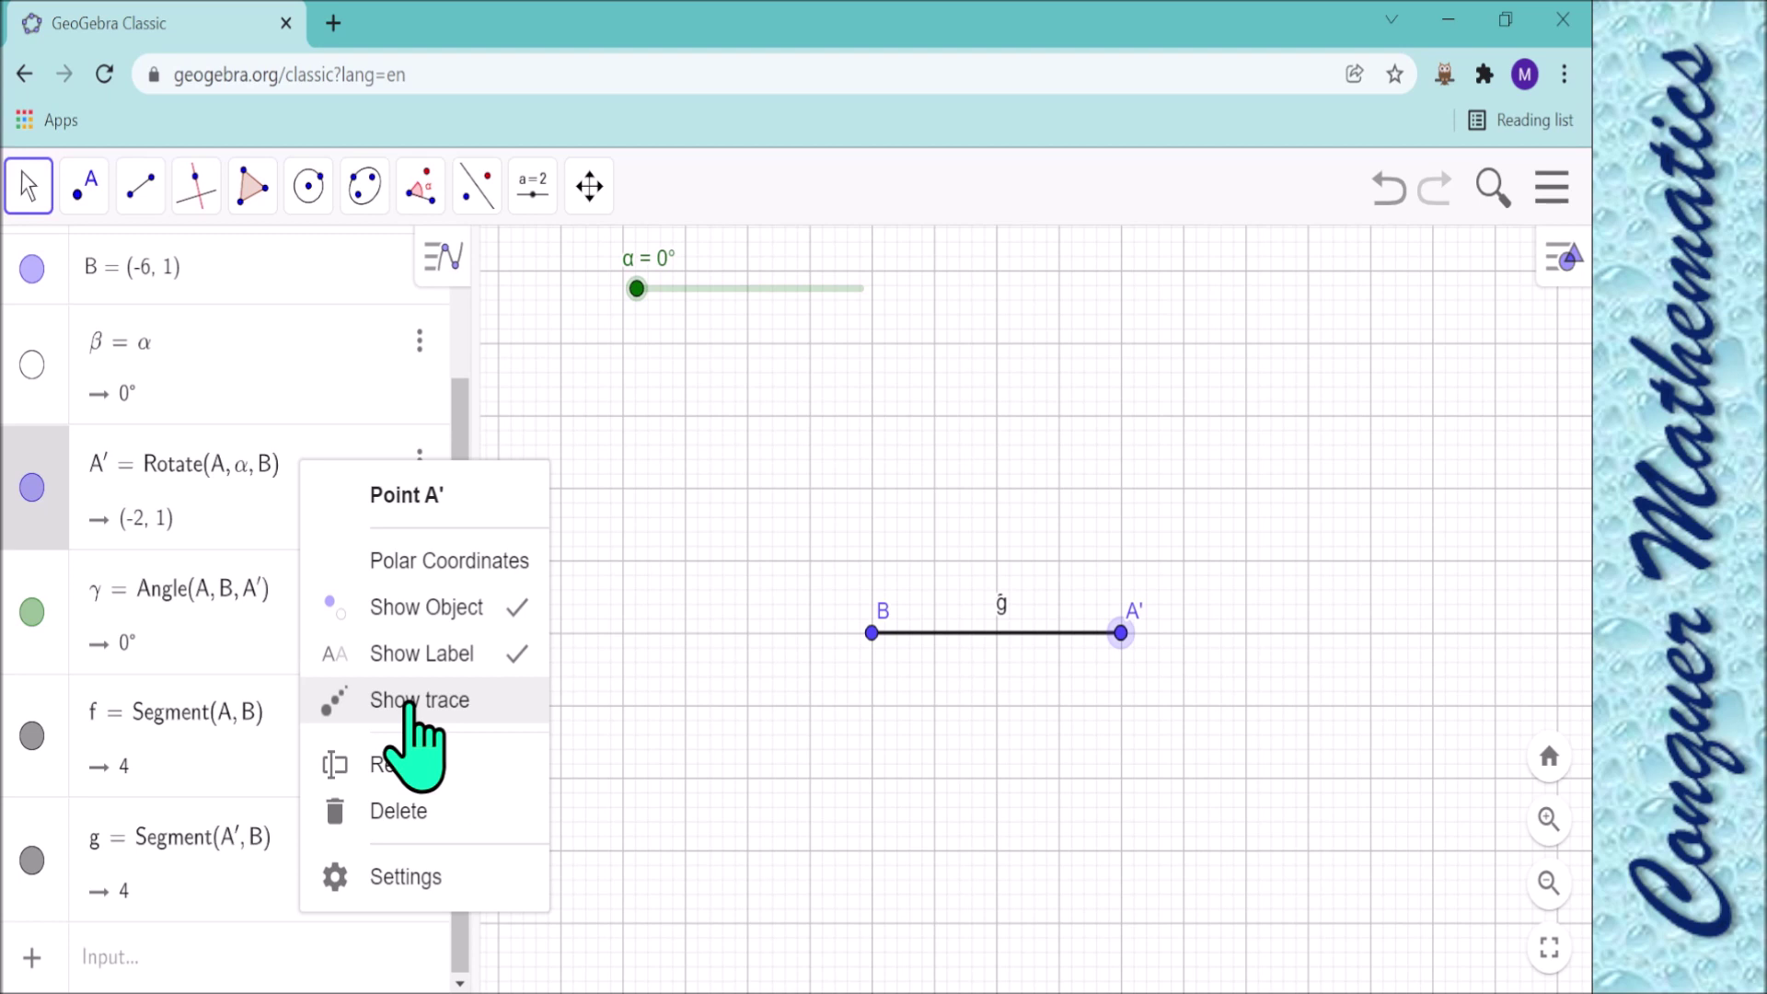
{"action": "left_click", "coordinate": [408, 704]}
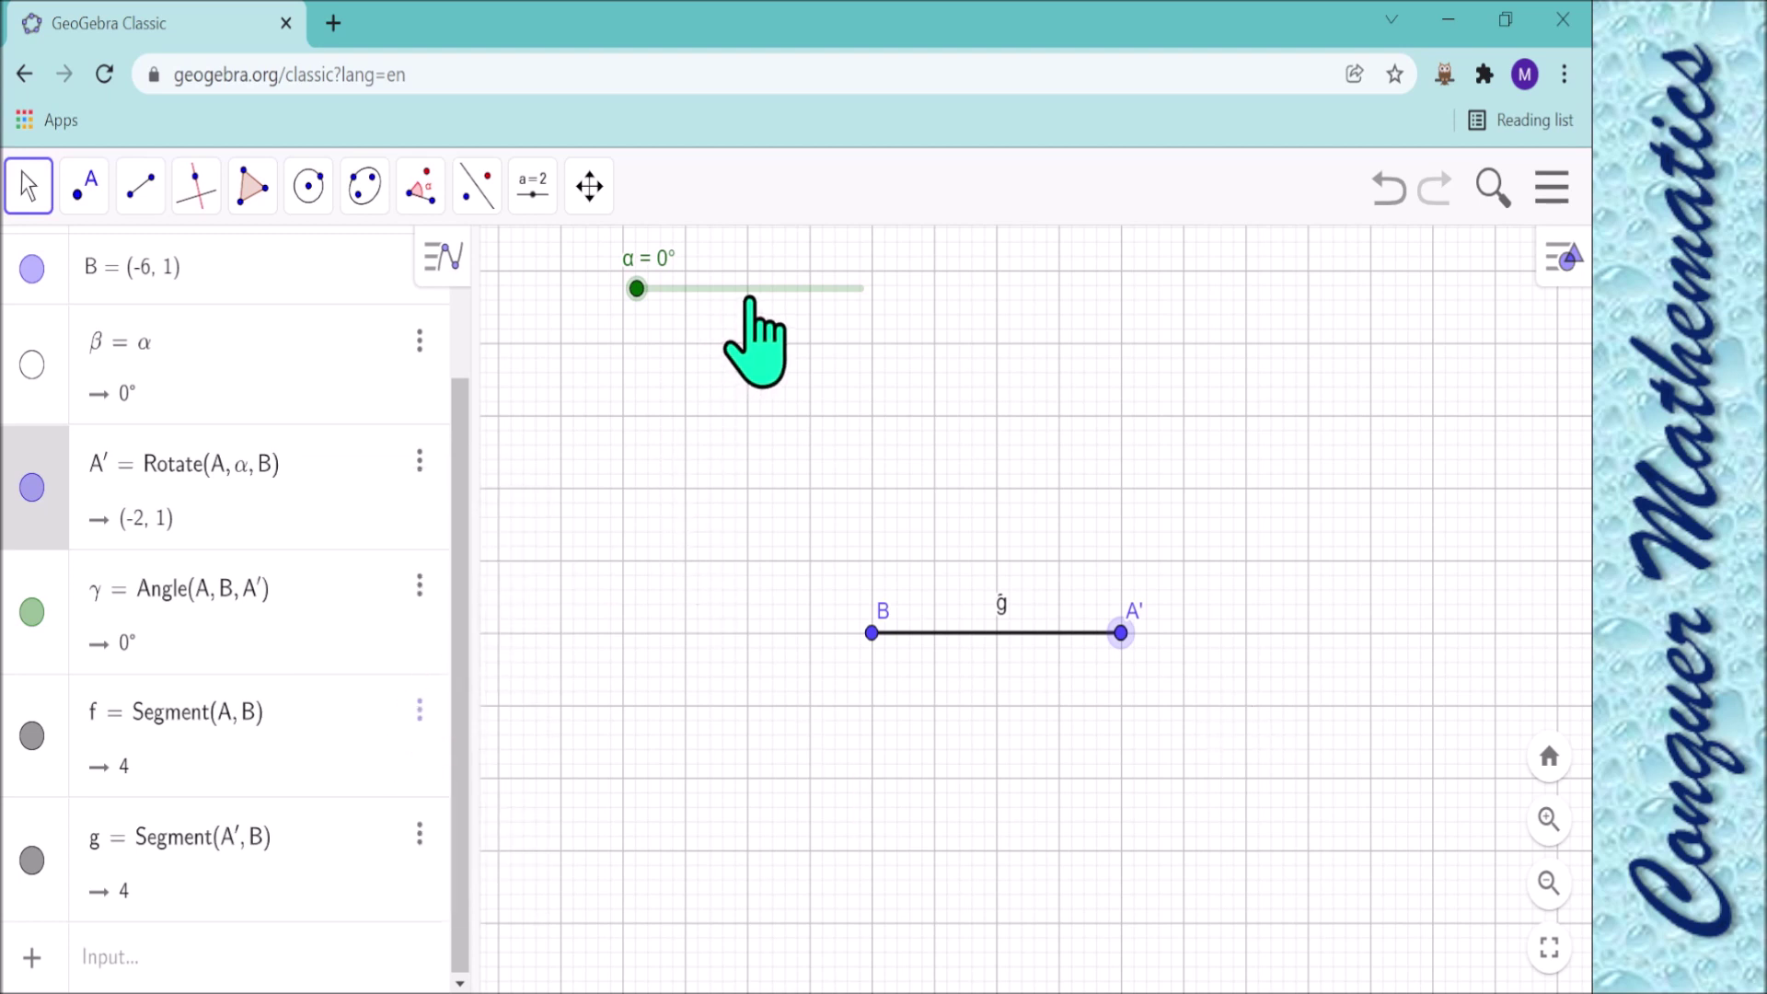
{"action": "right_click", "coordinate": [751, 291]}
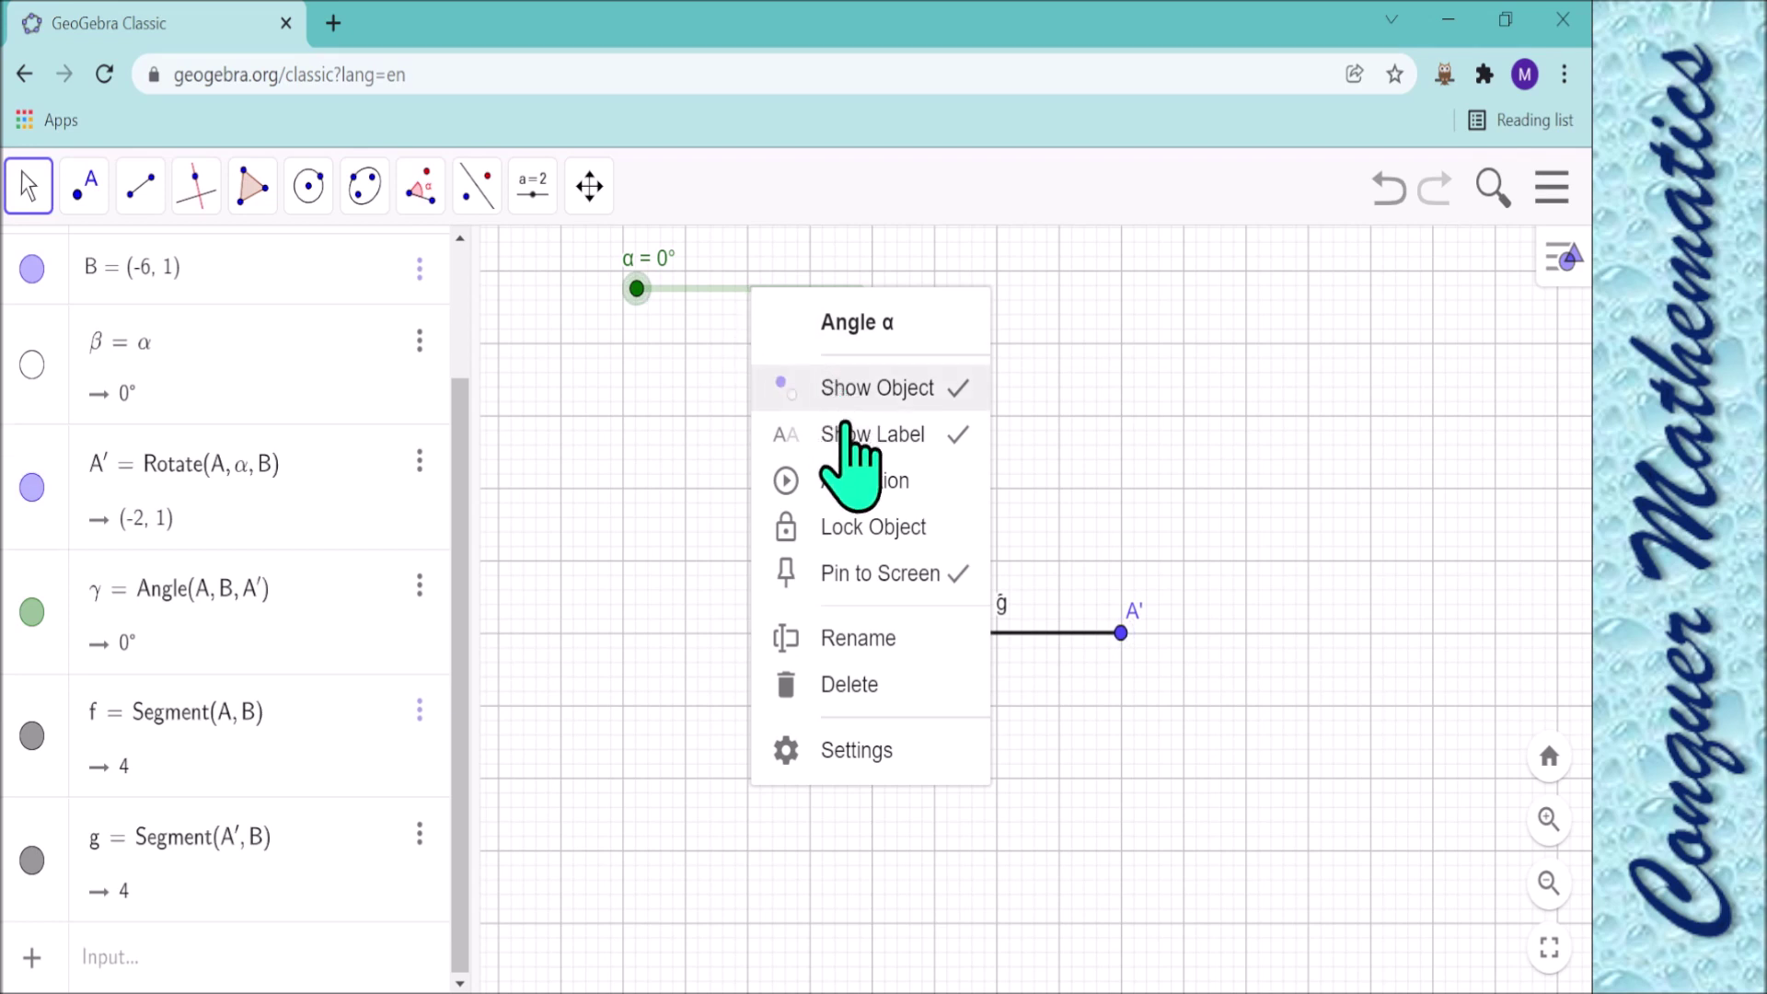
{"action": "left_click", "coordinate": [837, 481]}
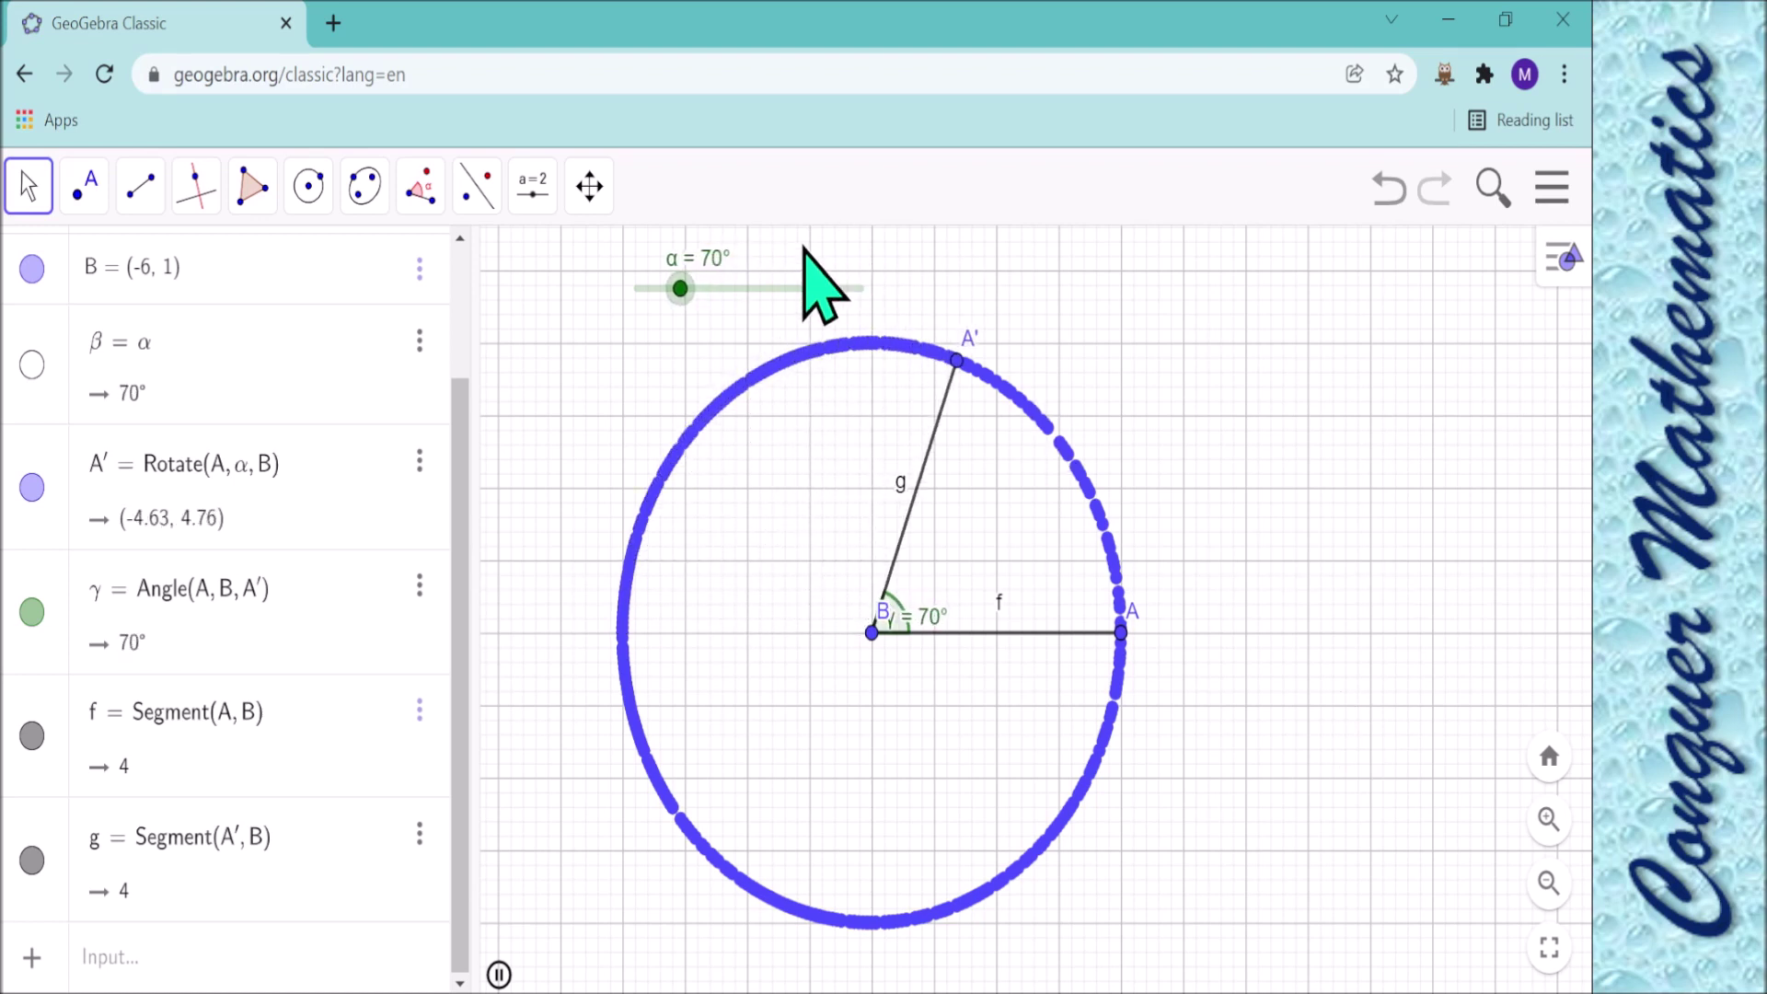
Stop the animation of slider α and clear the circular trace left by point A'.
{"action": "right_click", "coordinate": [704, 288]}
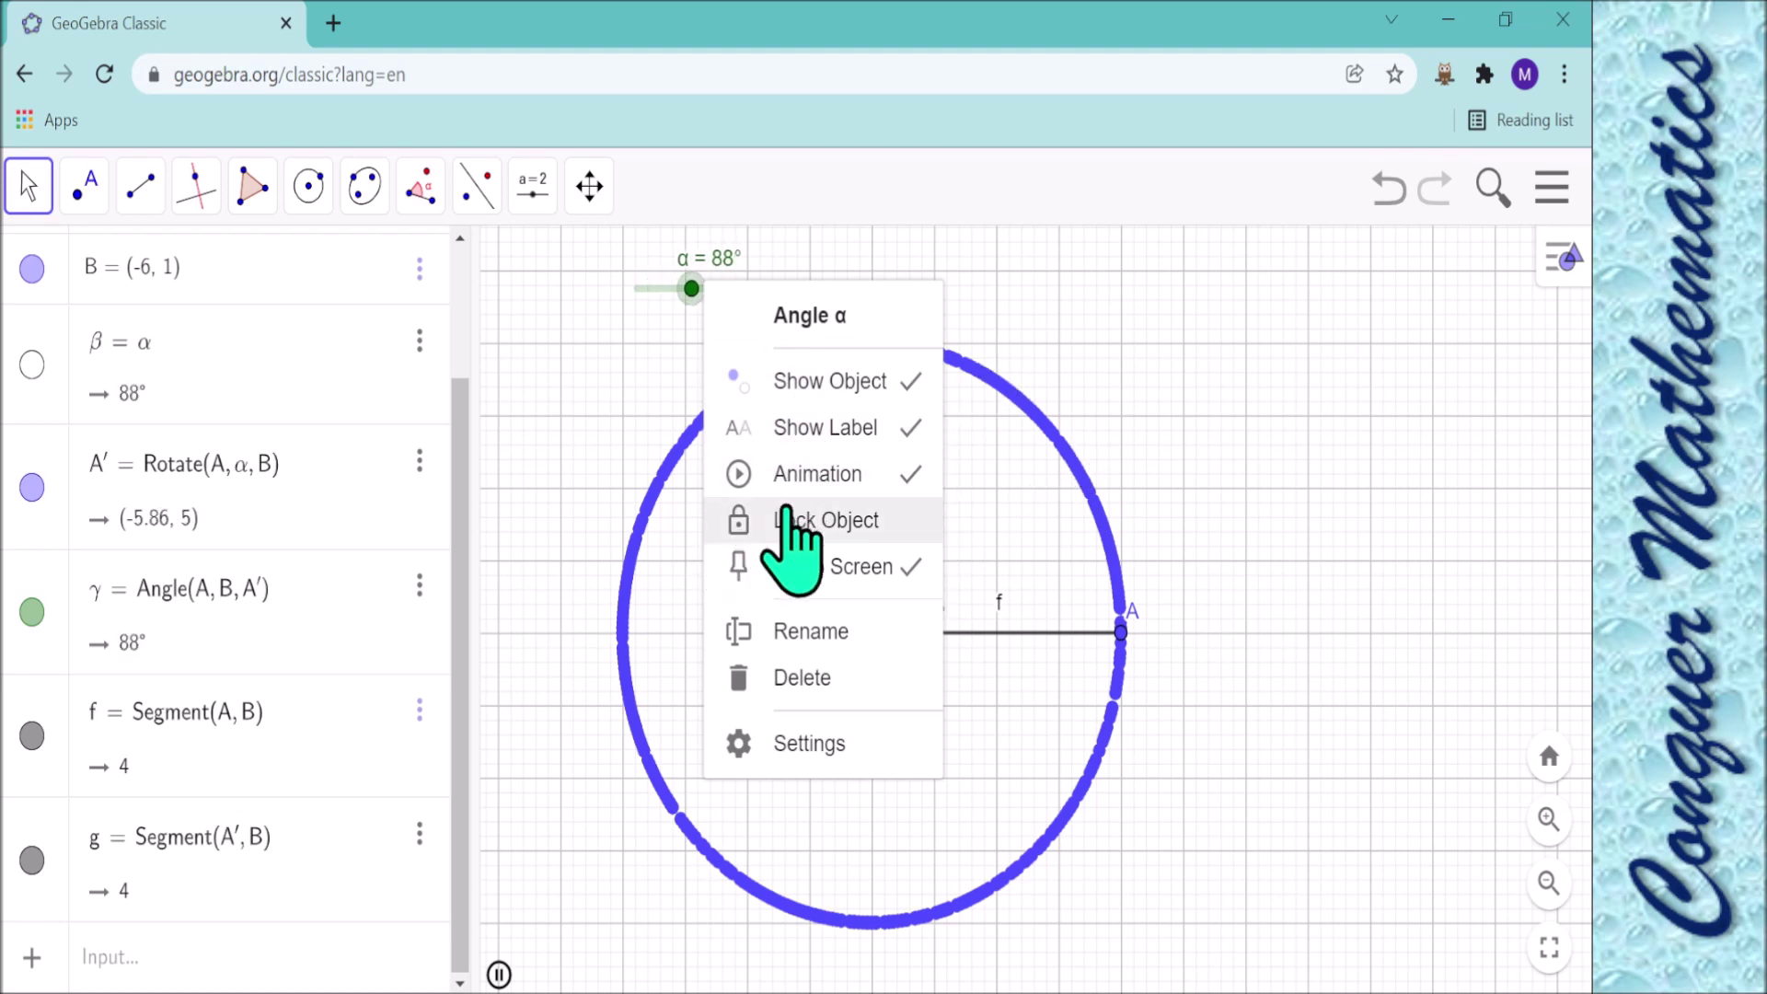
{"action": "left_click", "coordinate": [789, 474]}
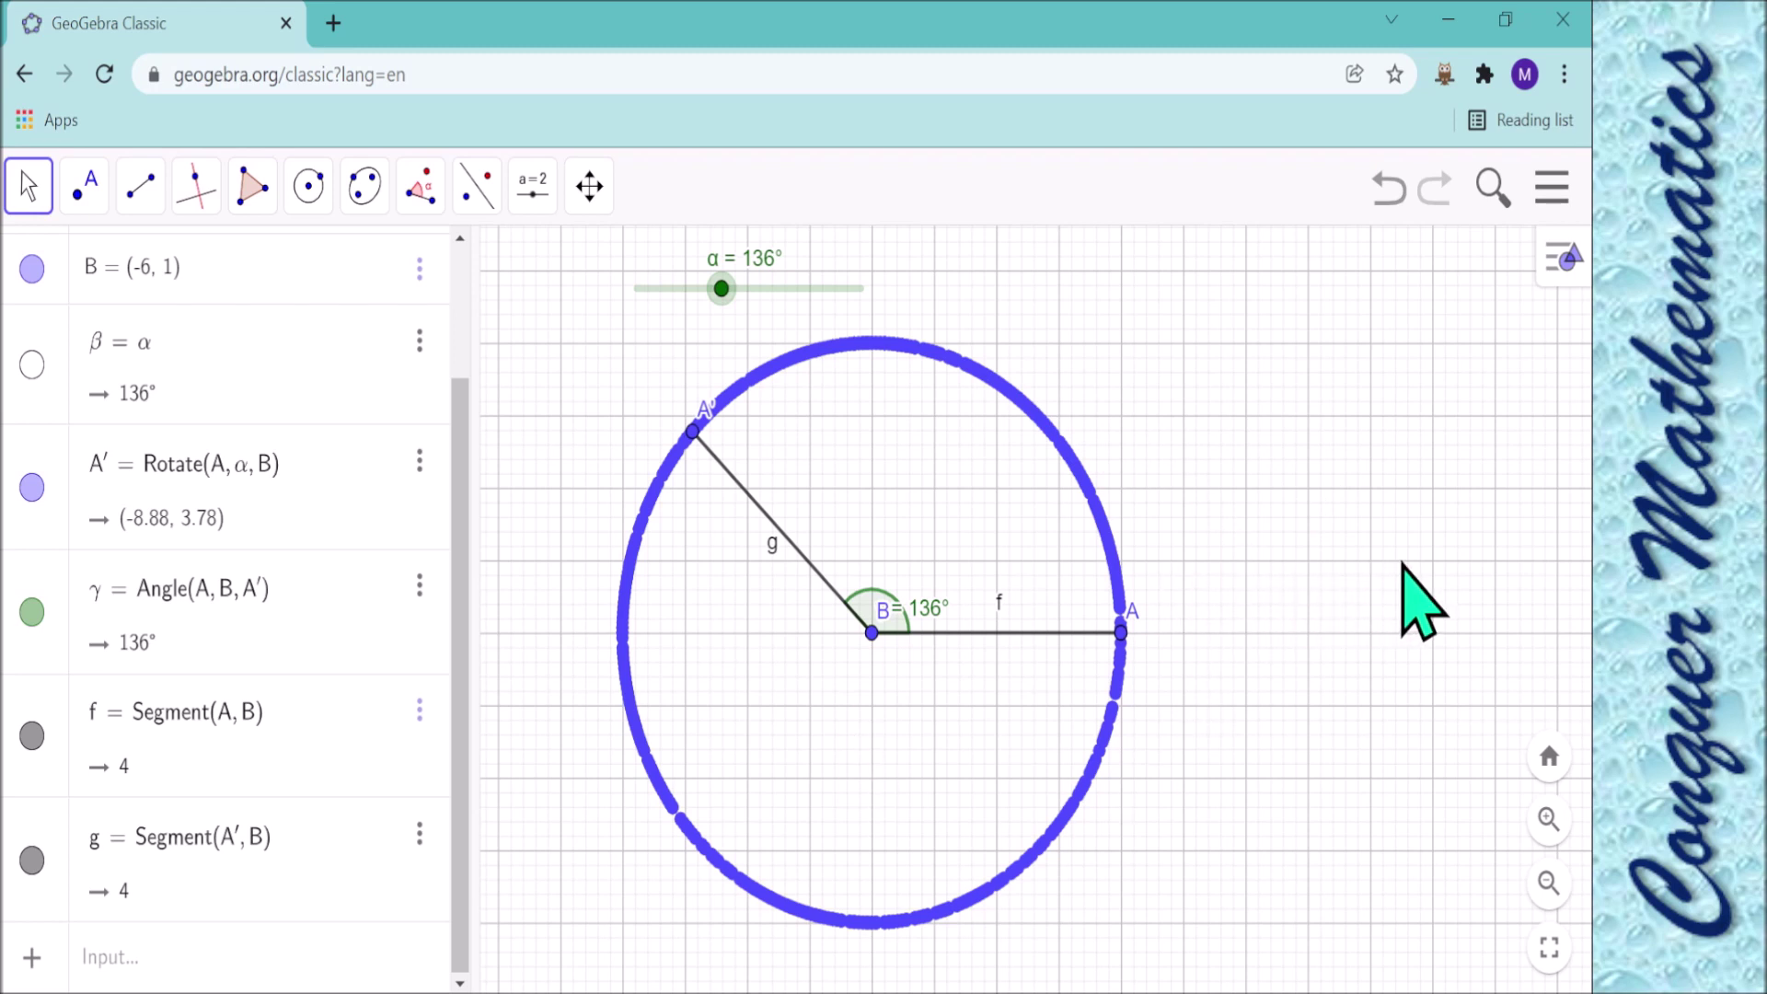
{"action": "left_click_drag", "start_coordinate": [1401, 565], "coordinate": [1390, 570]}
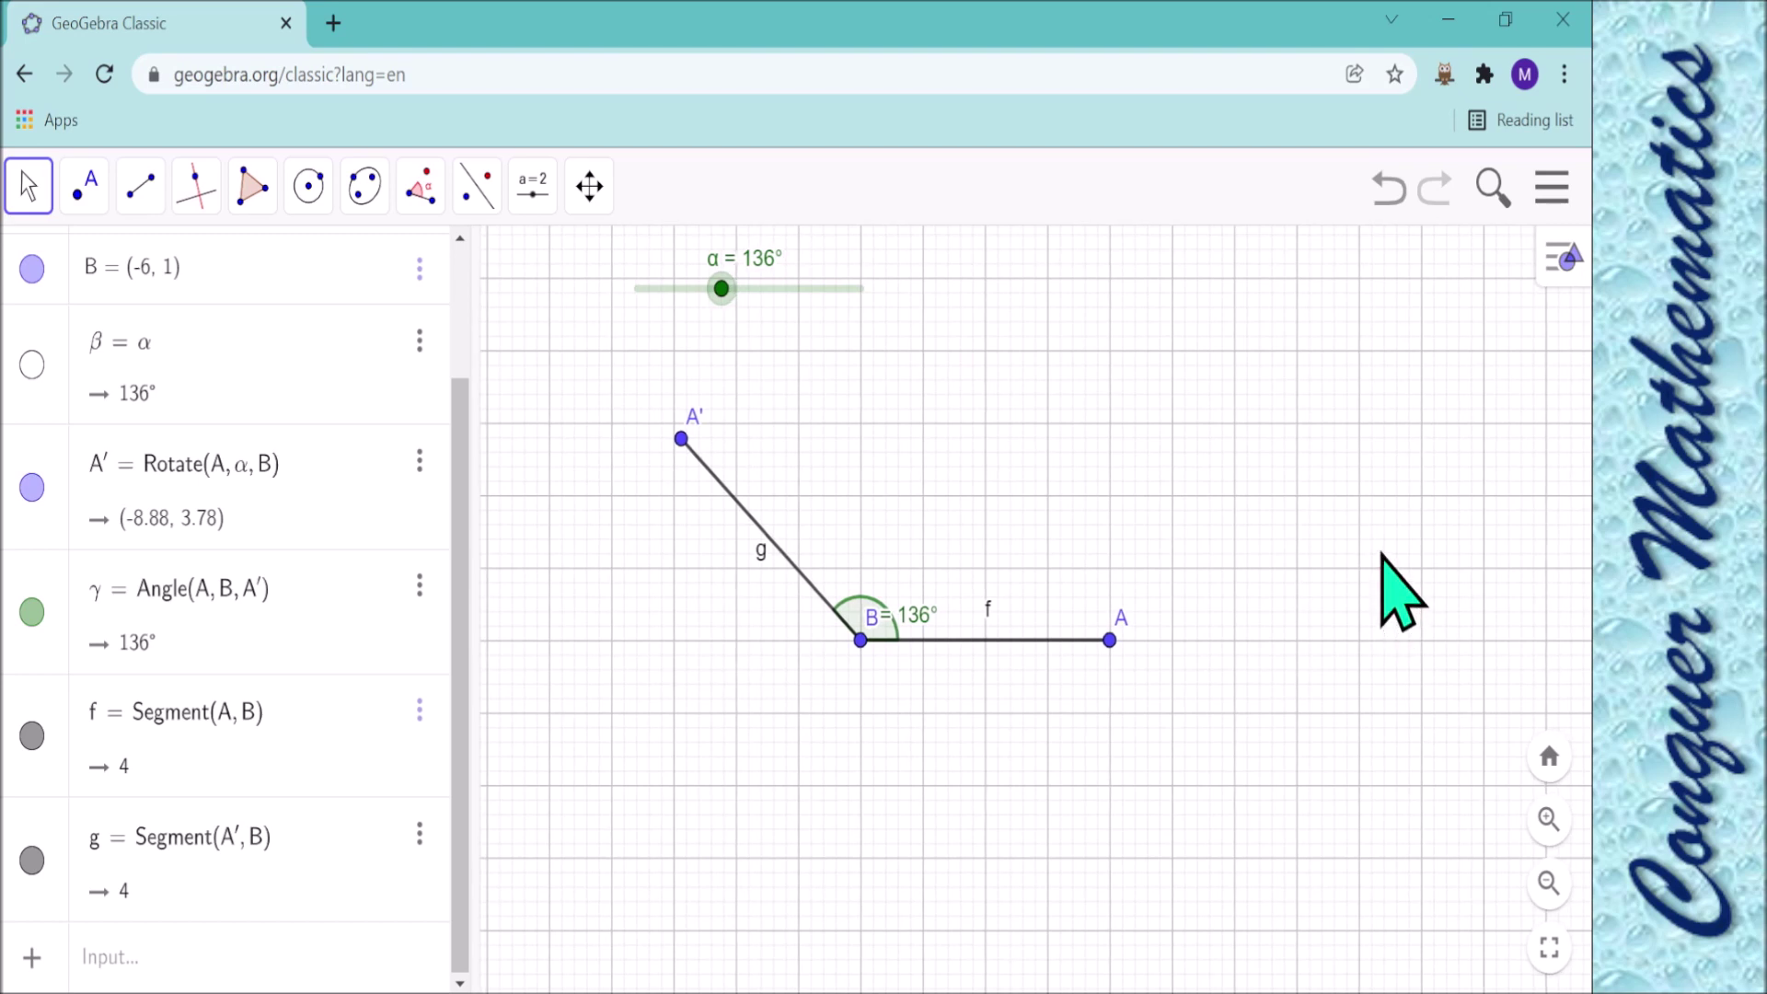
Create an integer slider n in the empty area above point A, with minimum 5, maximum 50 and increment 2.
{"action": "left_click", "coordinate": [533, 187]}
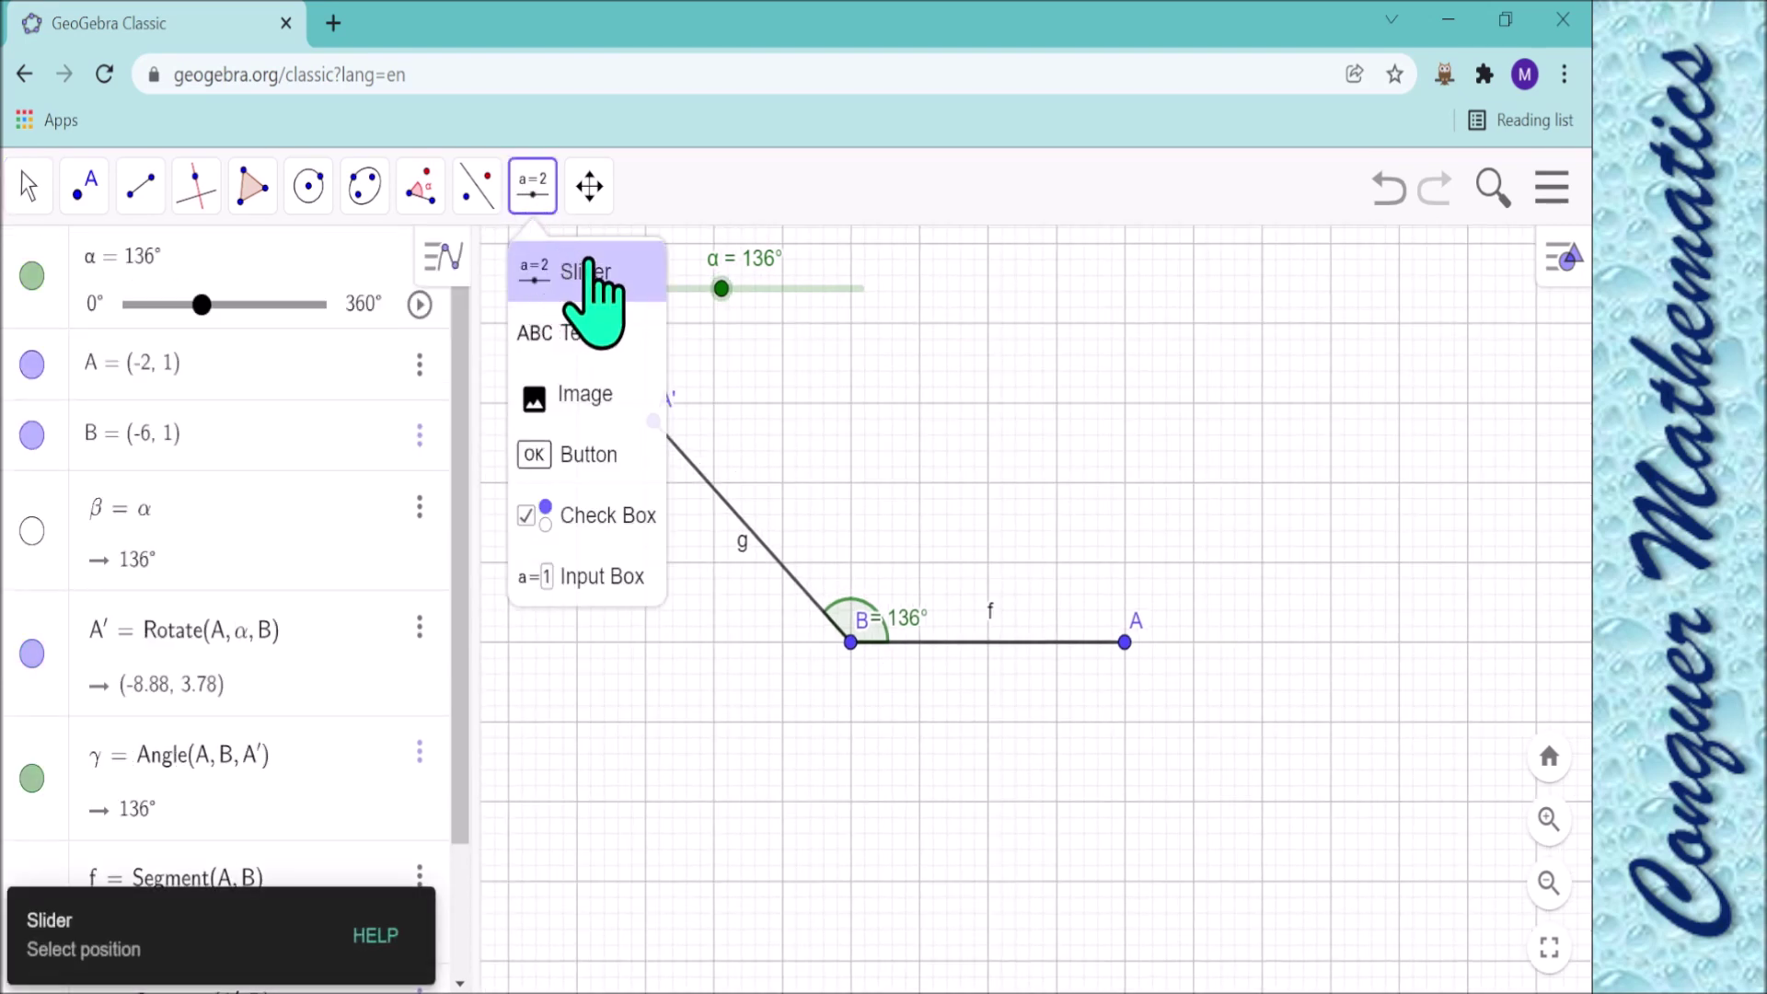
{"action": "left_click", "coordinate": [592, 267]}
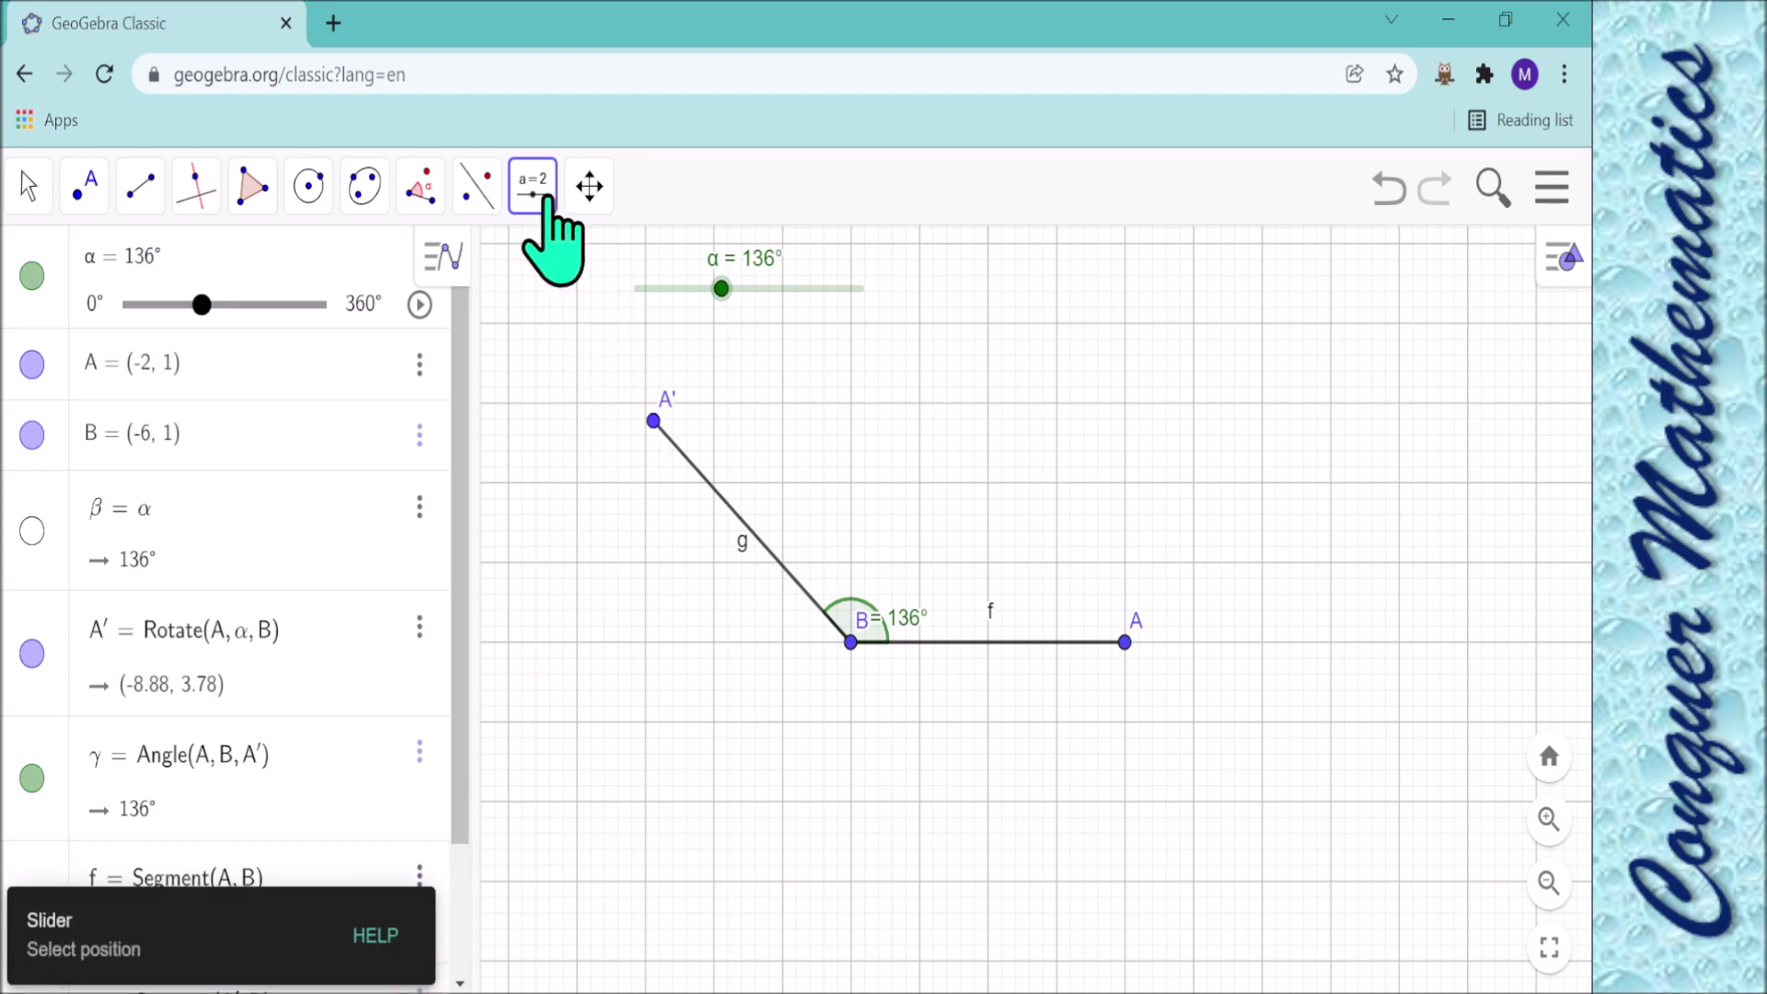
{"action": "left_click", "coordinate": [589, 187]}
{"action": "mouse_move", "coordinate": [533, 230]}
{"action": "left_click", "coordinate": [592, 267]}
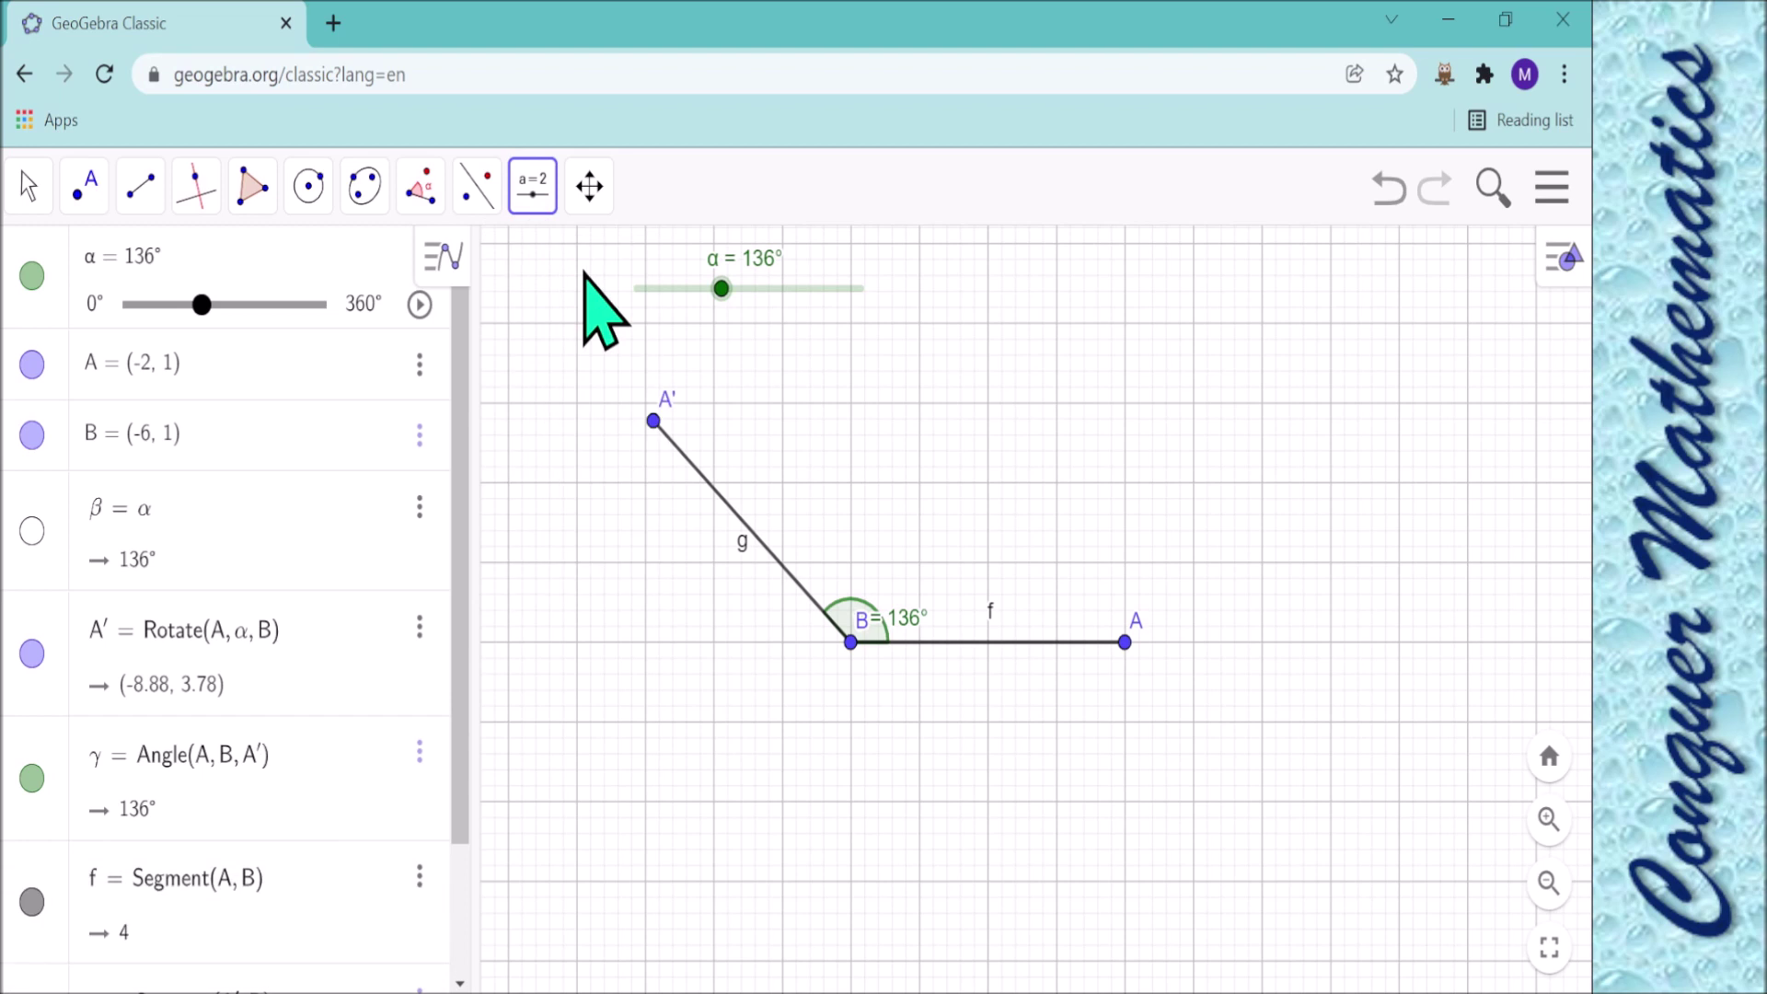
{"action": "left_click", "coordinate": [1245, 379]}
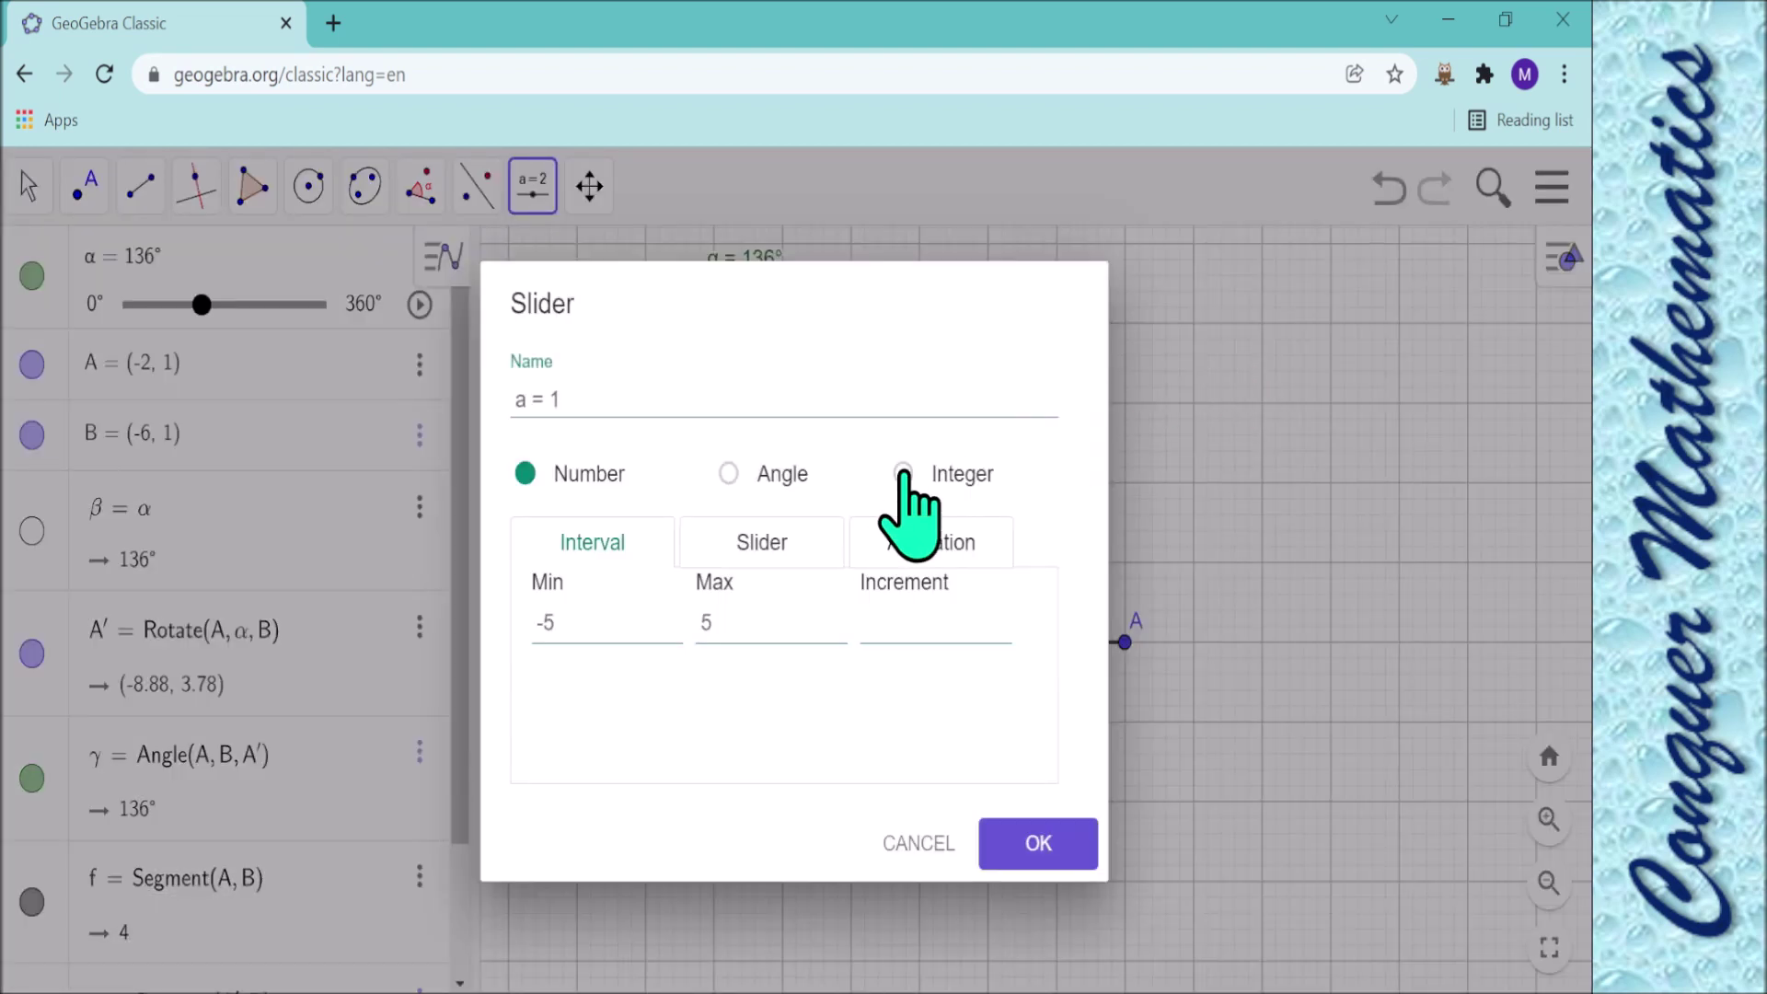
{"action": "left_click", "coordinate": [904, 474]}
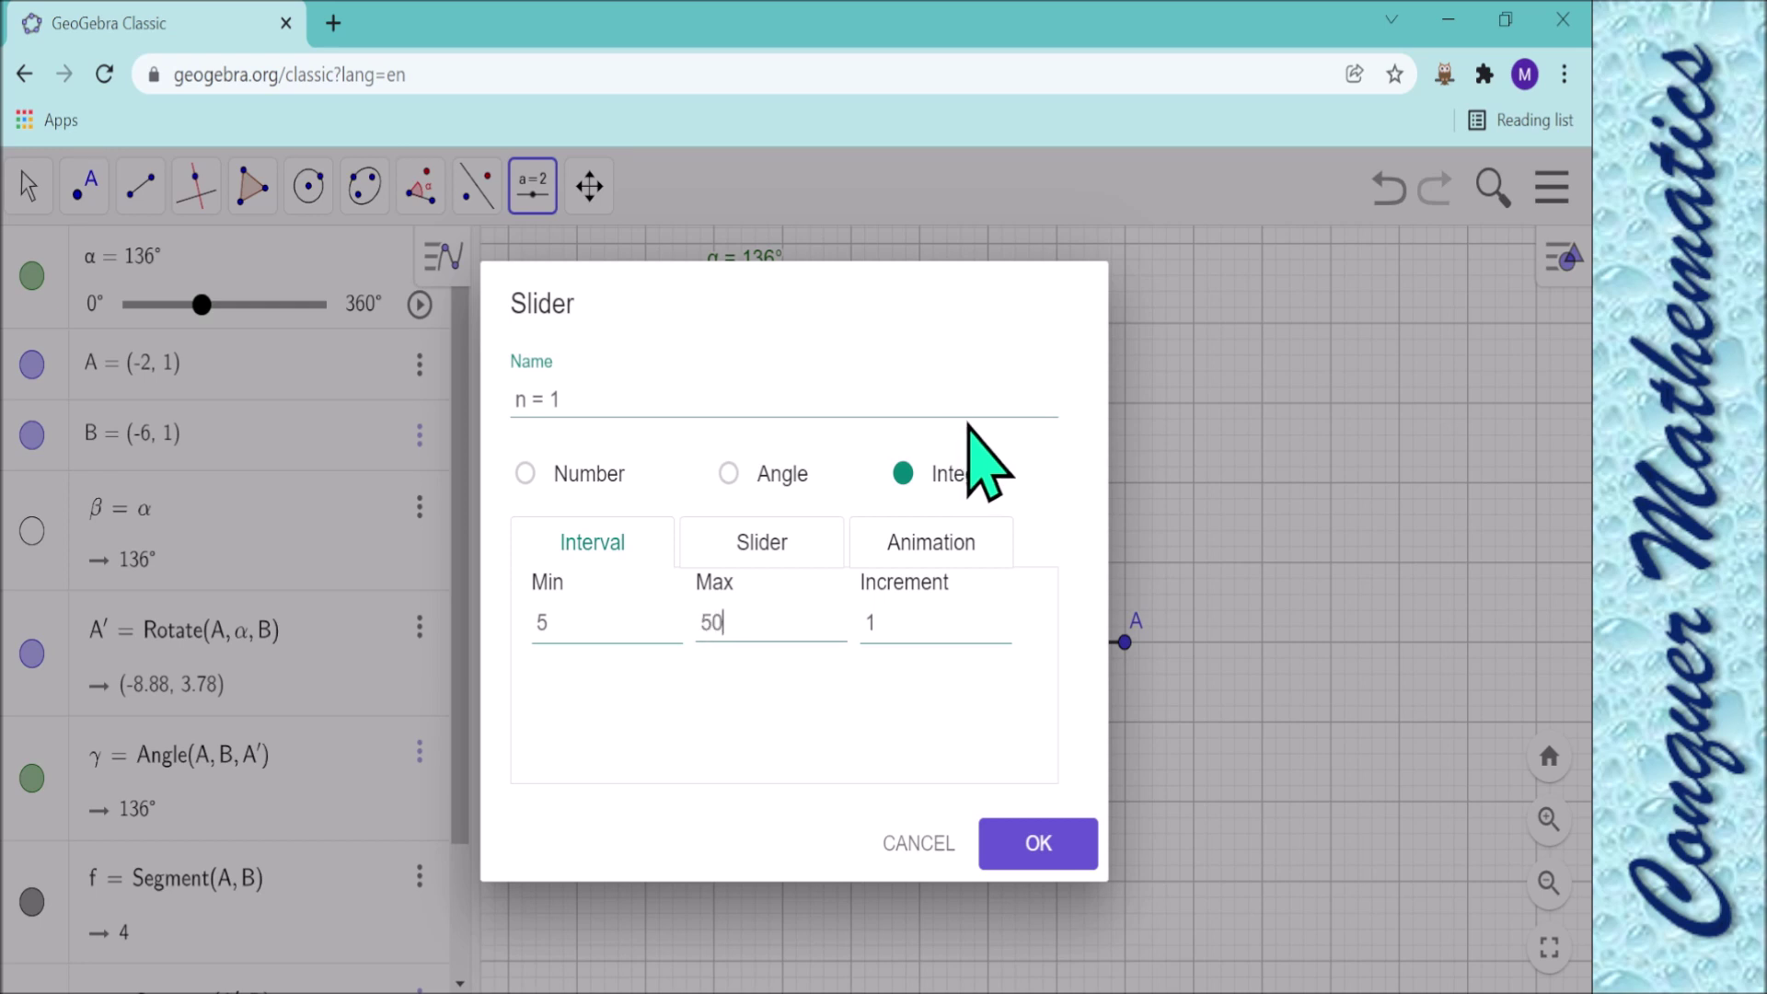
{"action": "left_click", "coordinate": [875, 621]}
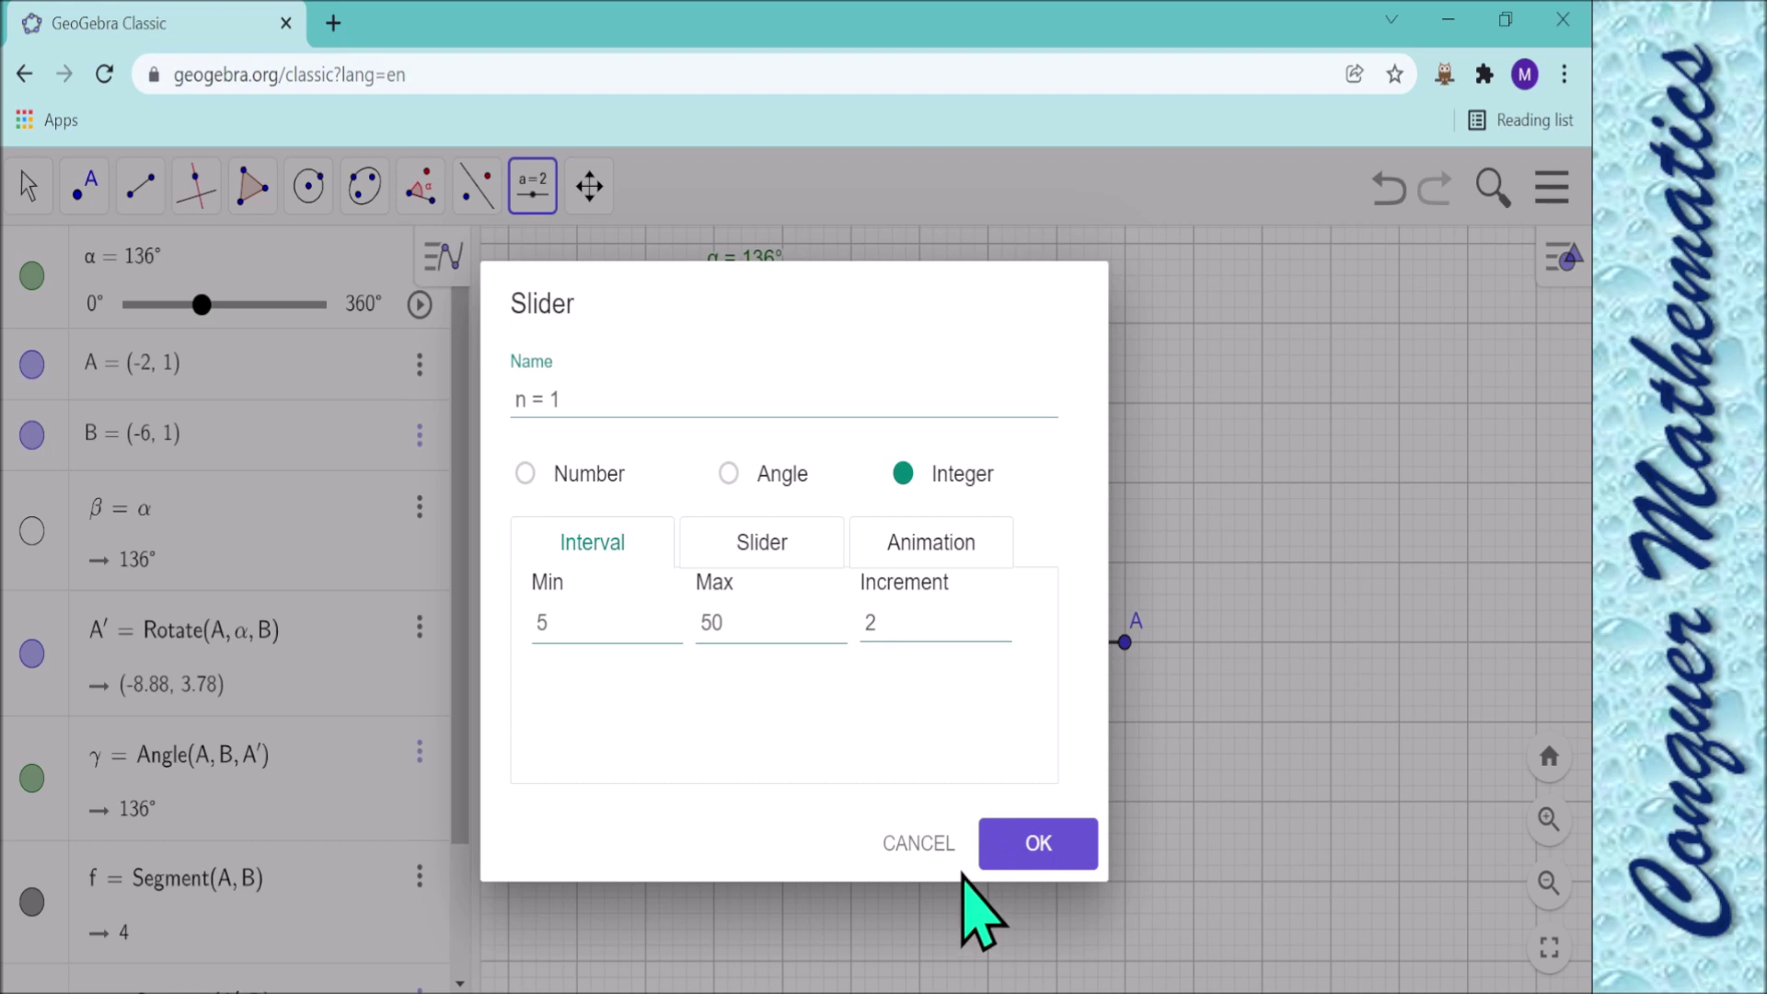
{"action": "left_click", "coordinate": [1008, 839]}
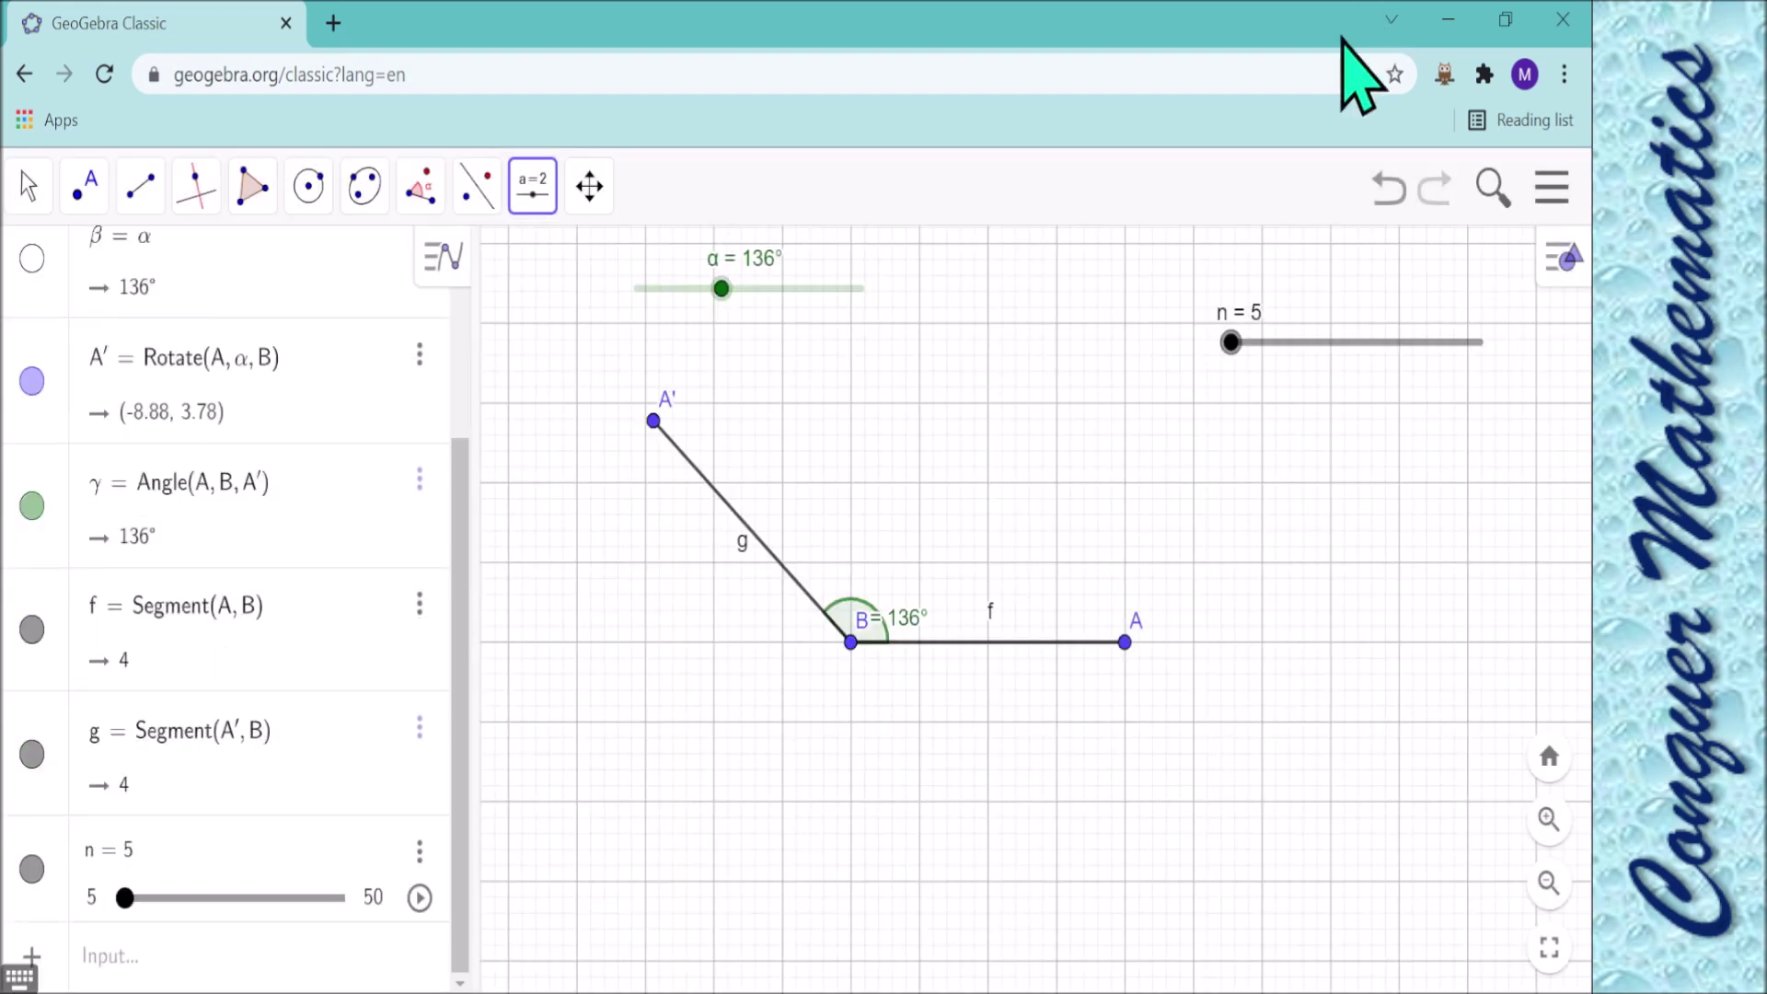
Move slider n on the graph from its minimum up to 49.
{"action": "left_click", "coordinate": [1232, 344]}
{"action": "left_click_drag", "start_coordinate": [1231, 343], "coordinate": [1472, 342]}
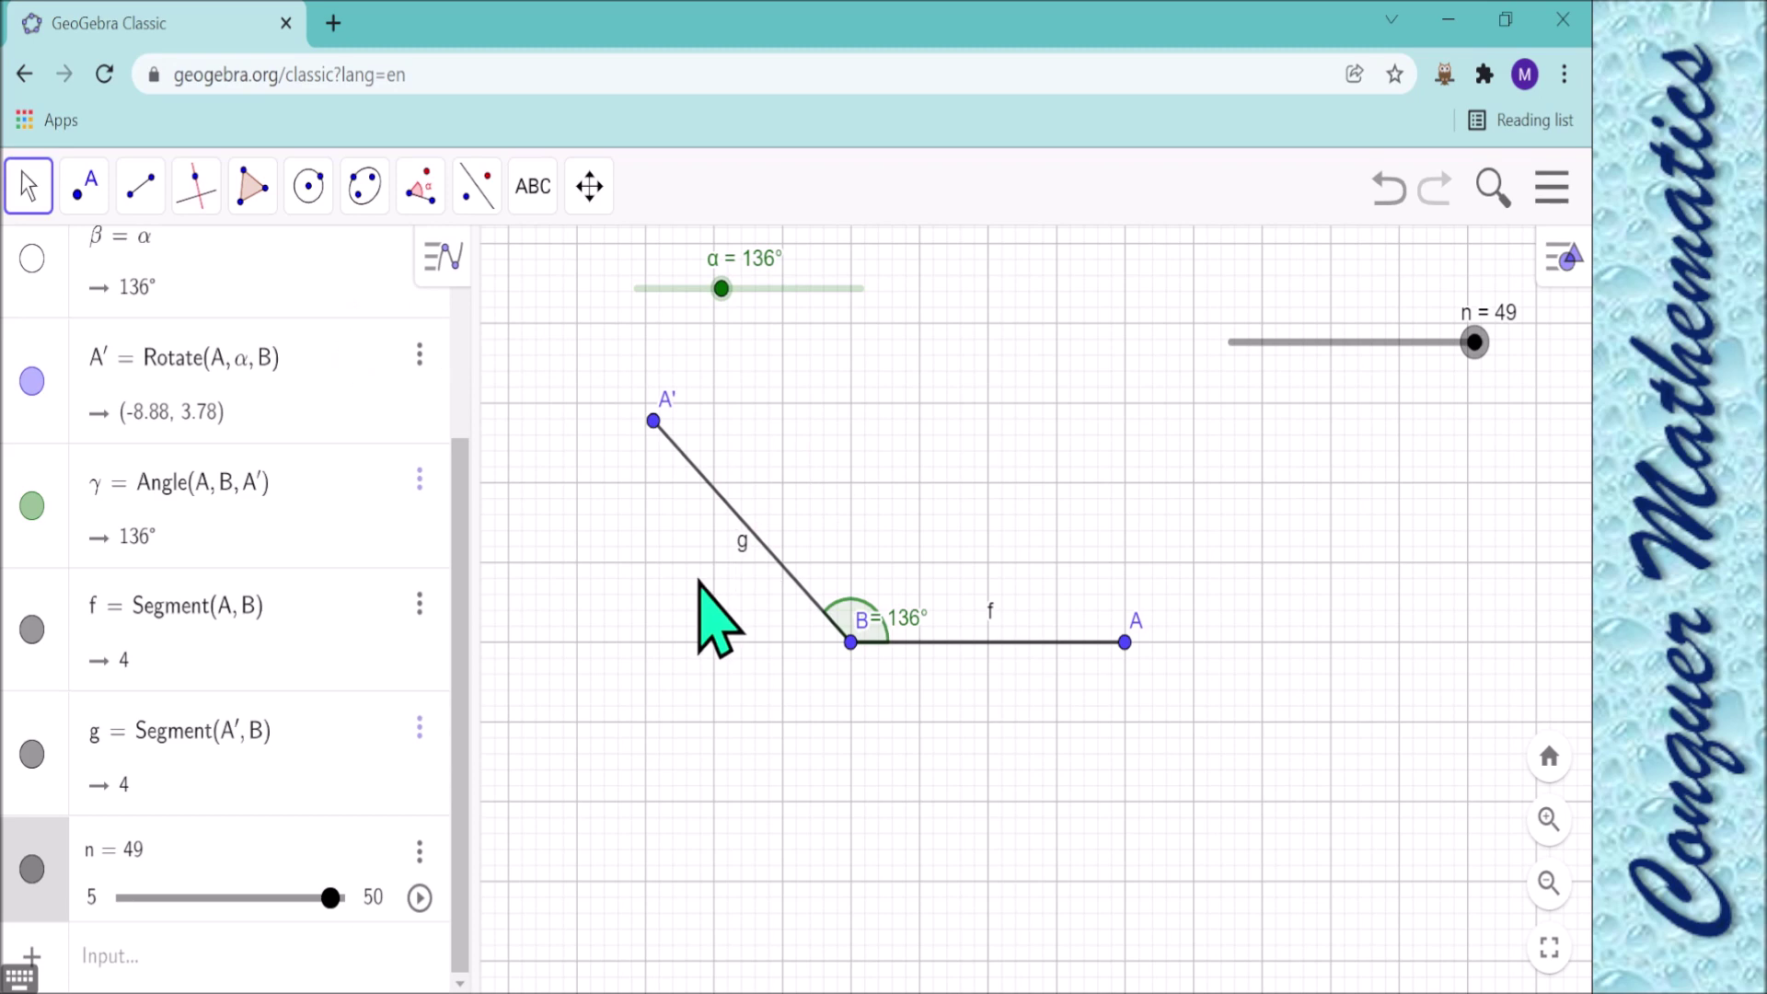